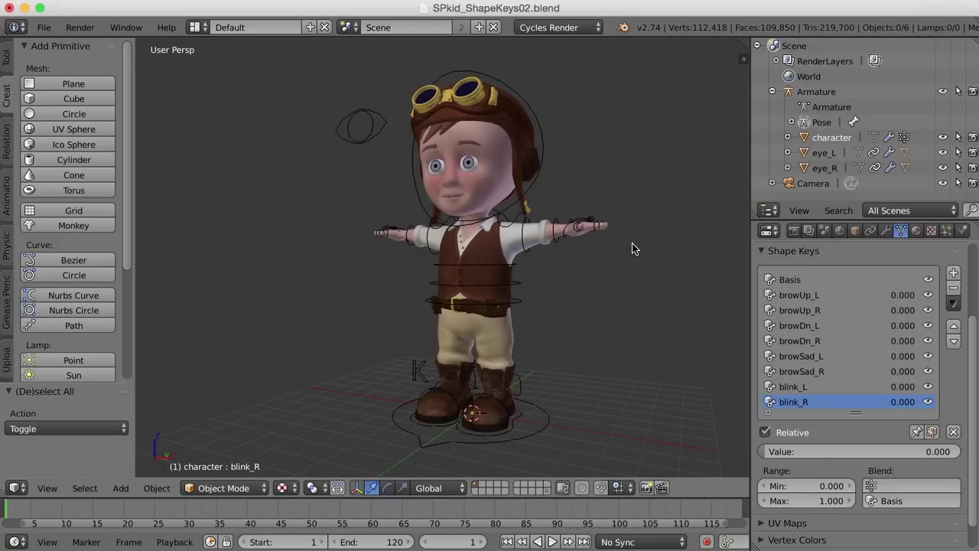
Switch the boy to wireframe and enable Optimal Display on his Subdivision Surface modifier.
{"action": "key", "text": "z"}
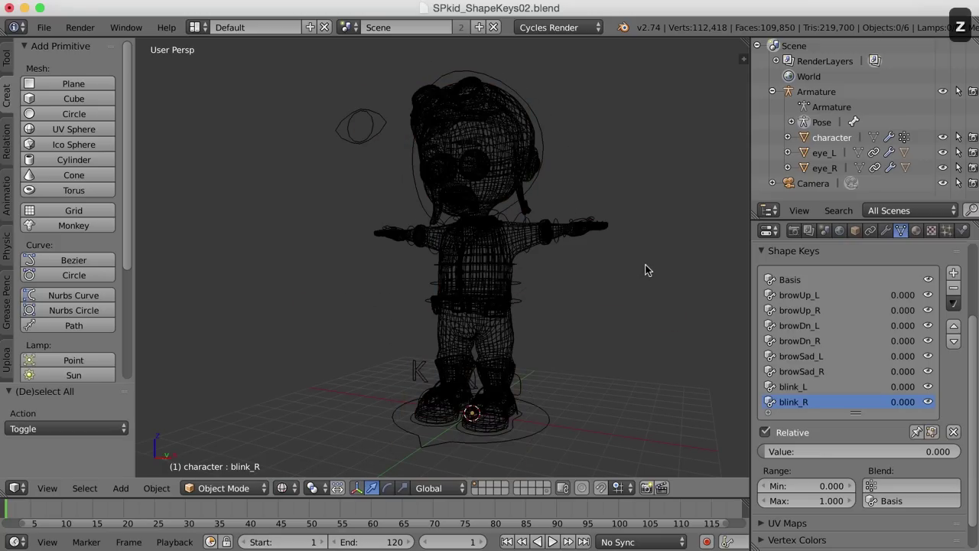
{"action": "middle_click_drag", "start_coordinate": [649, 264], "coordinate": [643, 263]}
{"action": "scroll", "coordinate": [645, 267], "scroll_direction": "up", "scroll_amount": 2}
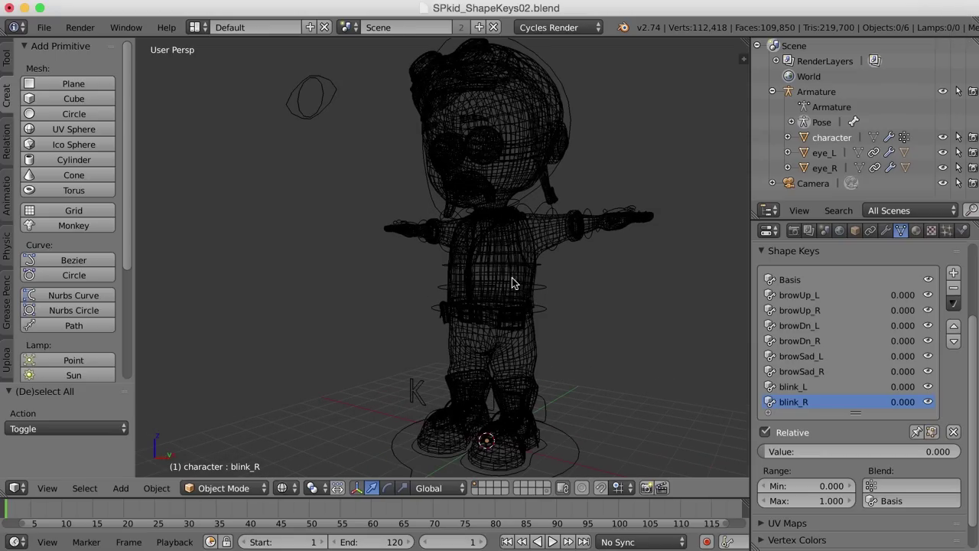
{"action": "left_click", "coordinate": [886, 231]}
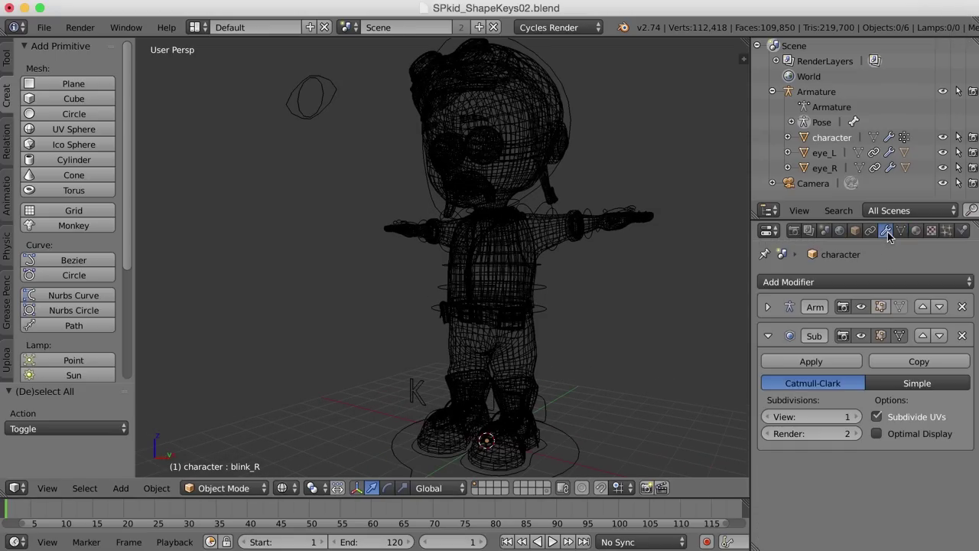
{"action": "left_click", "coordinate": [876, 433]}
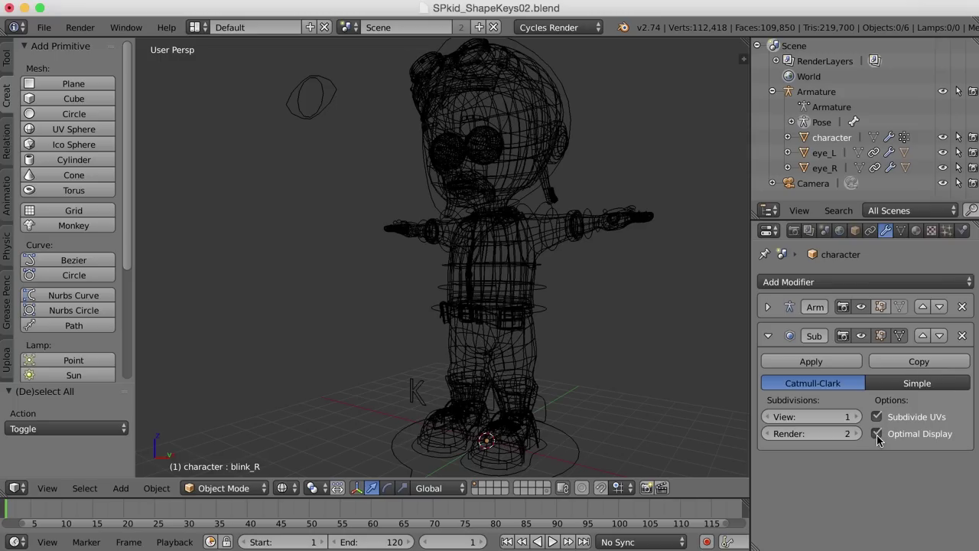
{"action": "mouse_move", "coordinate": [643, 249]}
{"action": "middle_mouse_down"}
{"action": "mouse_move", "coordinate": [578, 252]}
{"action": "mouse_move", "coordinate": [668, 251]}
{"action": "mouse_move", "coordinate": [649, 253]}
{"action": "middle_mouse_up"}
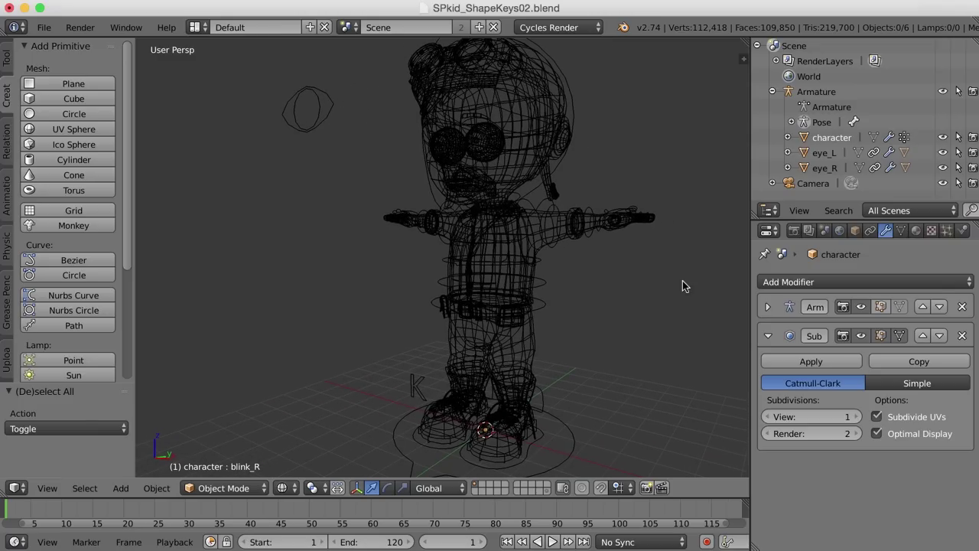
Frame the boy's mouth in orthographic right side view (numpad 3, numpad 5).
{"action": "key", "text": "KP_3"}
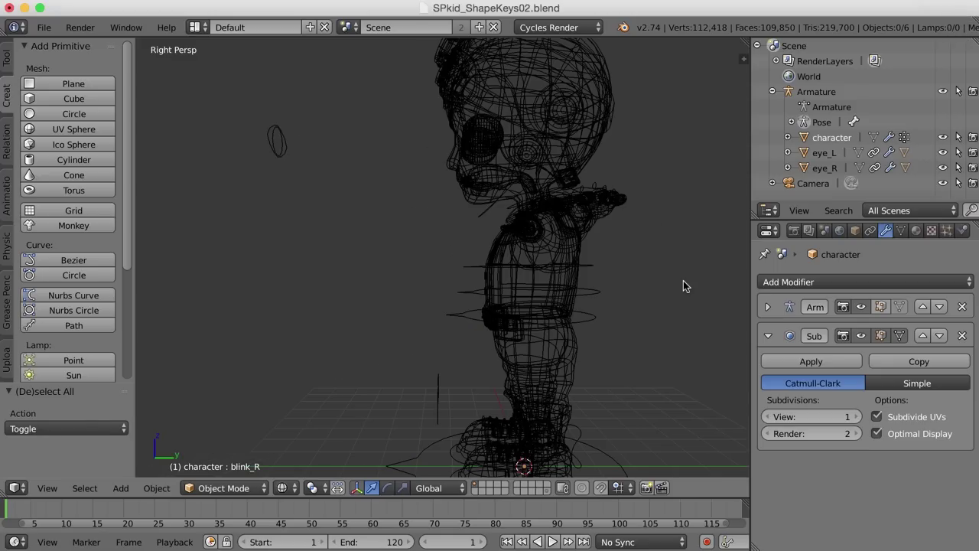
{"action": "key", "text": "KP_5"}
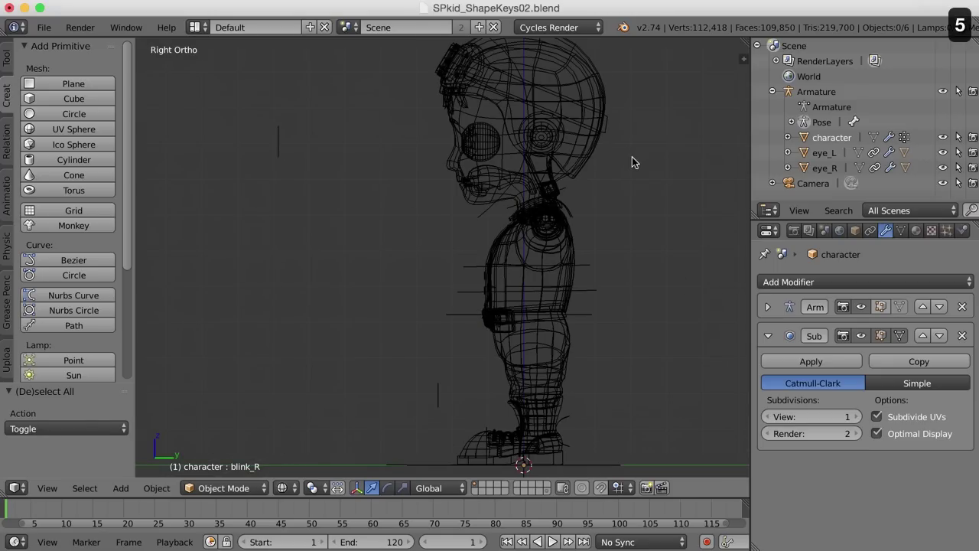
{"action": "scroll", "coordinate": [636, 168], "scroll_direction": "up", "scroll_amount": 3}
{"action": "scroll", "coordinate": [616, 242], "scroll_direction": "up", "scroll_amount": 2}
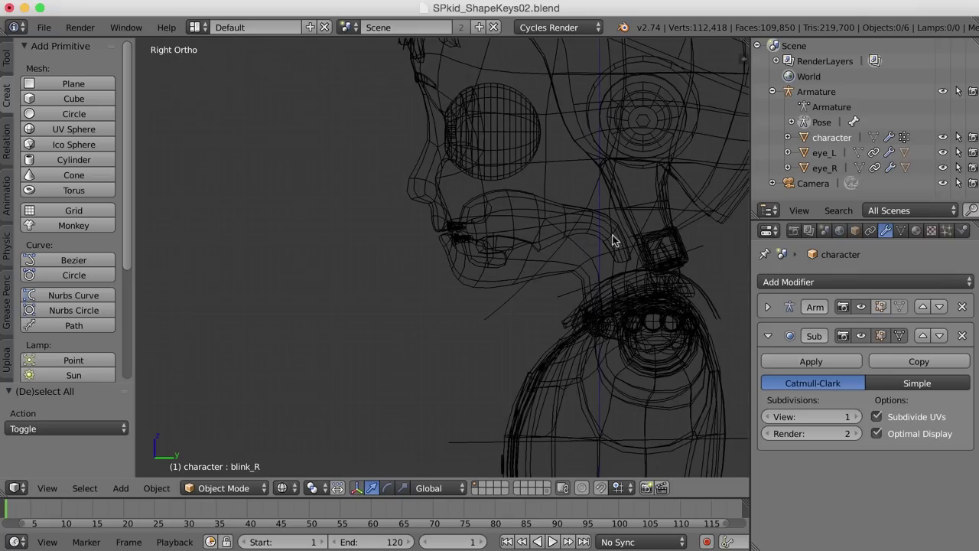
{"action": "scroll", "coordinate": [612, 240], "scroll_direction": "up", "scroll_amount": 5}
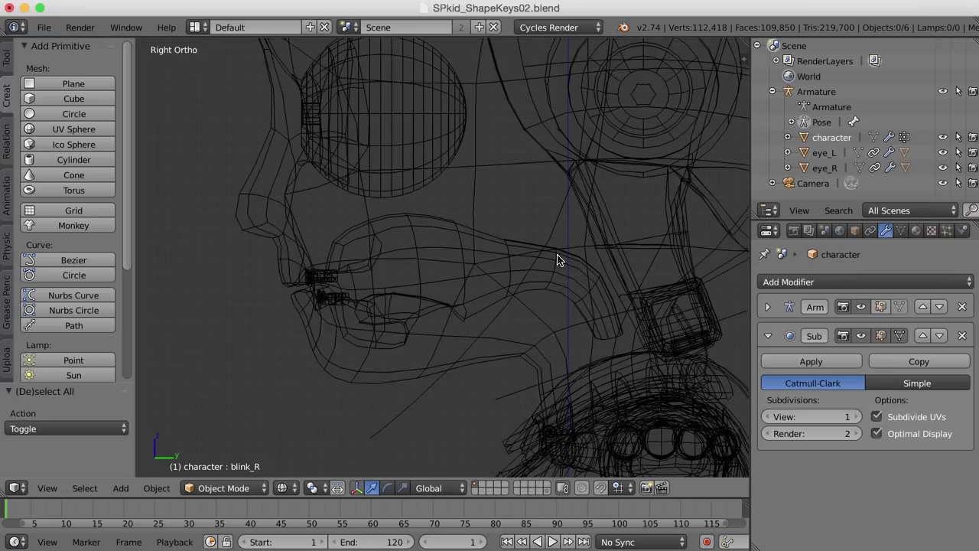
{"action": "middle_click_drag", "start_coordinate": [556, 260], "coordinate": [586, 205], "text": "shift"}
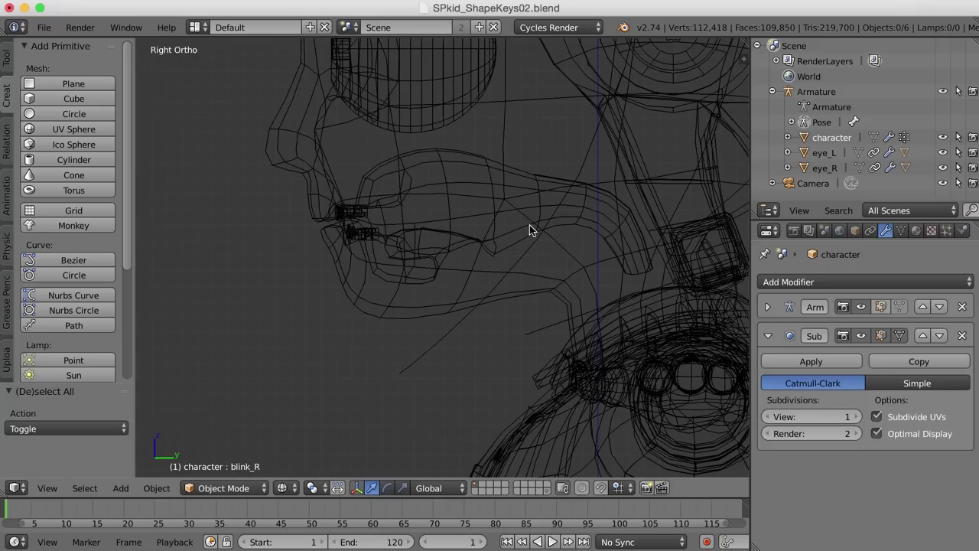
Enter Edit Mode on the boy's mesh with Vertex select mode.
{"action": "key", "text": "Tab"}
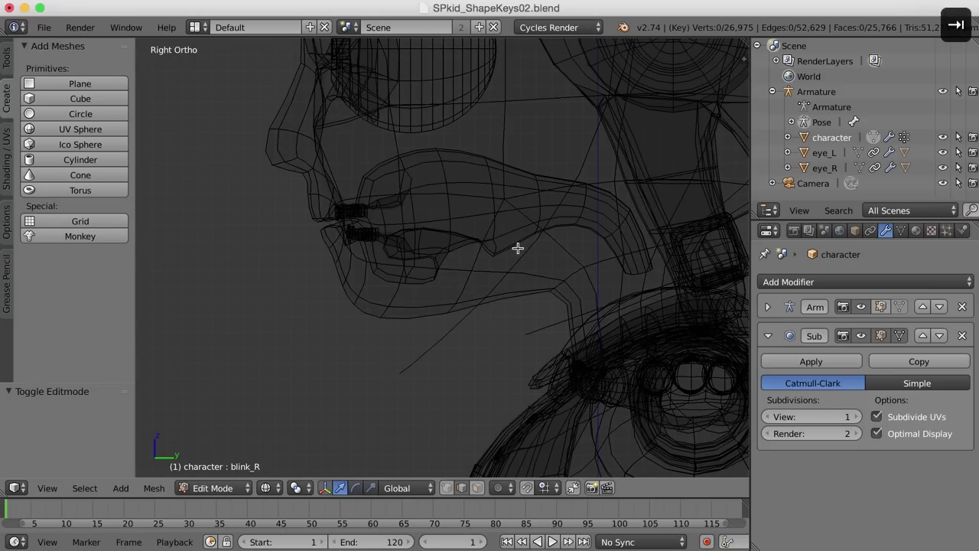
{"action": "key", "text": "ctrl+Tab"}
{"action": "left_click", "coordinate": [484, 254]}
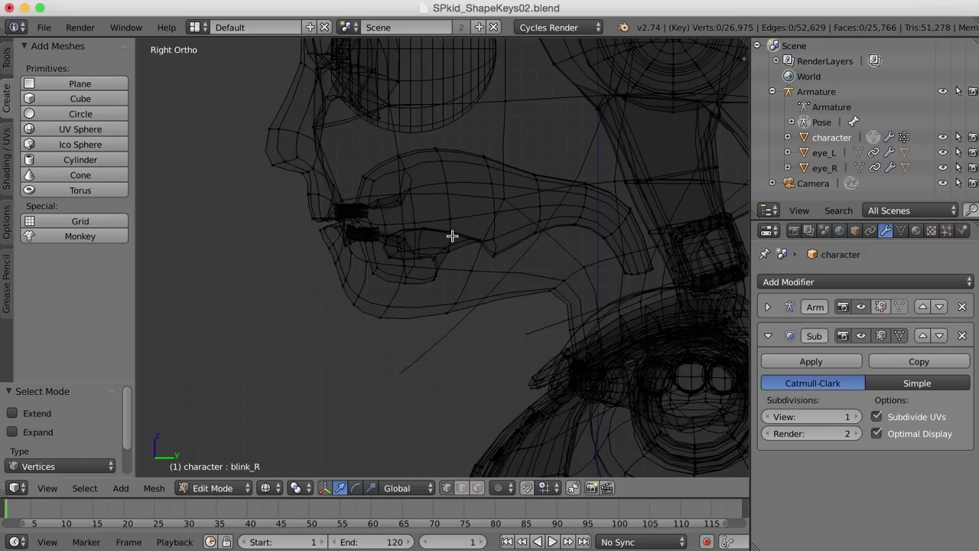
{"action": "scroll", "coordinate": [450, 236], "scroll_direction": "up", "scroll_amount": 3}
{"action": "scroll", "coordinate": [451, 249], "scroll_direction": "up", "scroll_amount": 2}
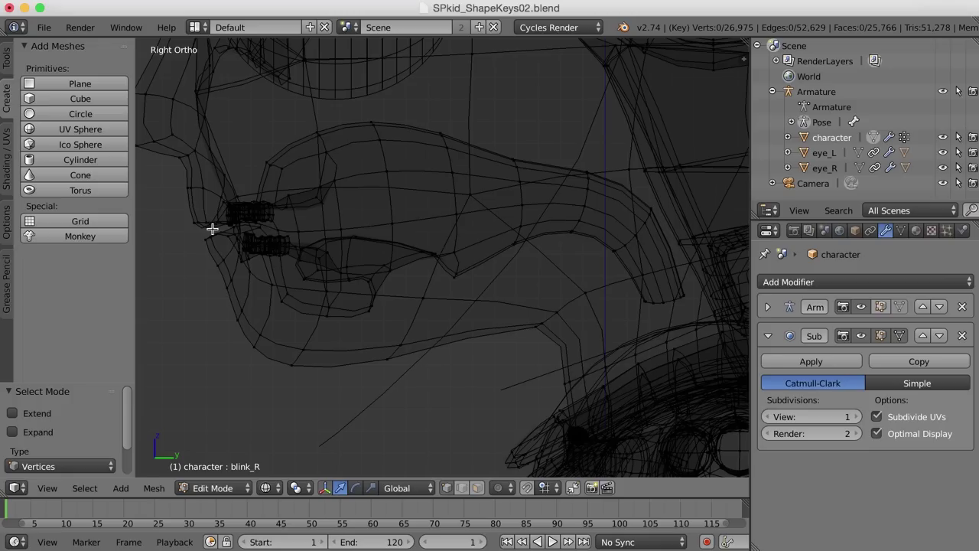
Lasso-select the lips and lower jaw vertices in the side view.
{"action": "mouse_move", "coordinate": [211, 227]}
{"action": "left_mouse_down", "text": "ctrl"}
{"action": "mouse_move", "coordinate": [194, 254]}
{"action": "mouse_move", "coordinate": [199, 308]}
{"action": "mouse_move", "coordinate": [228, 361]}
{"action": "mouse_move", "coordinate": [308, 408]}
{"action": "mouse_move", "coordinate": [396, 397]}
{"action": "mouse_move", "coordinate": [503, 351]}
{"action": "mouse_move", "coordinate": [568, 227]}
{"action": "mouse_move", "coordinate": [561, 193]}
{"action": "left_mouse_up", "text": "ctrl"}
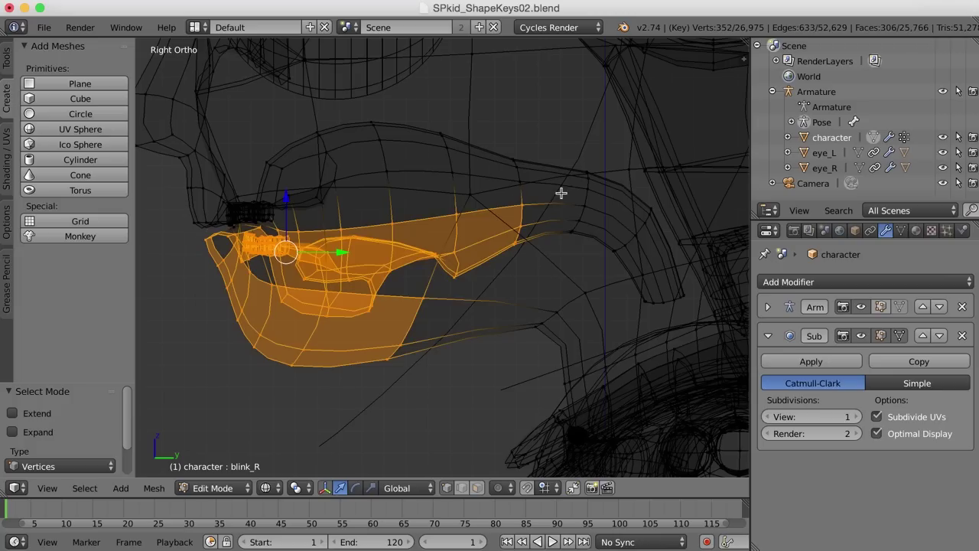
Place the 3D cursor at the jaw hinge and set it as the Pivot Point.
{"action": "left_click", "coordinate": [562, 243]}
{"action": "left_click", "coordinate": [297, 488]}
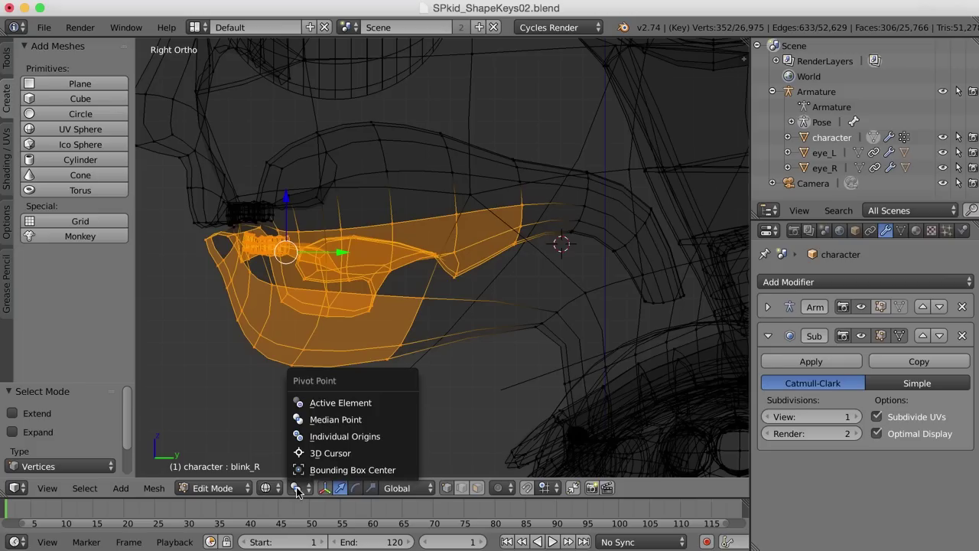
{"action": "left_click", "coordinate": [330, 452]}
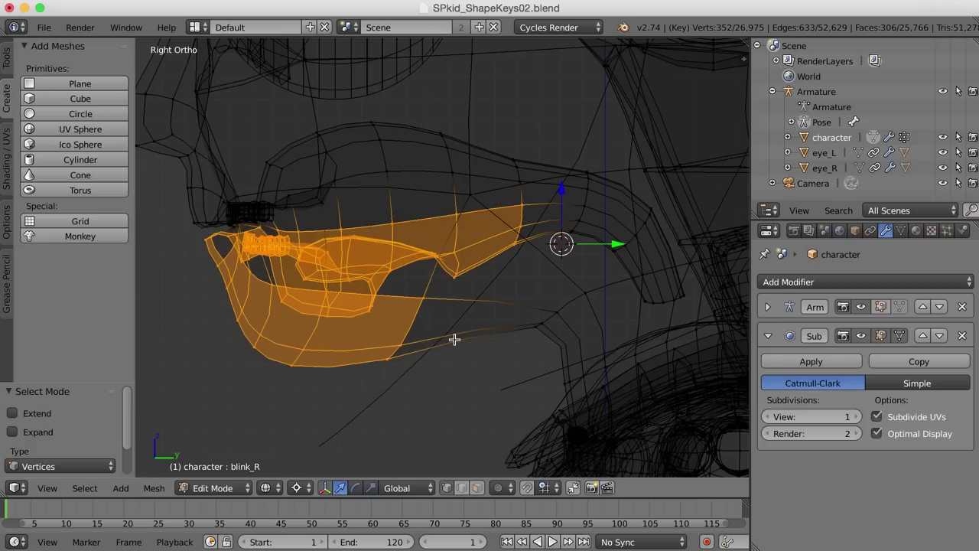
Rotate the selected lower jaw and lips open by -16.317° around the hinge.
{"action": "key", "text": "ctrl+alt+r"}
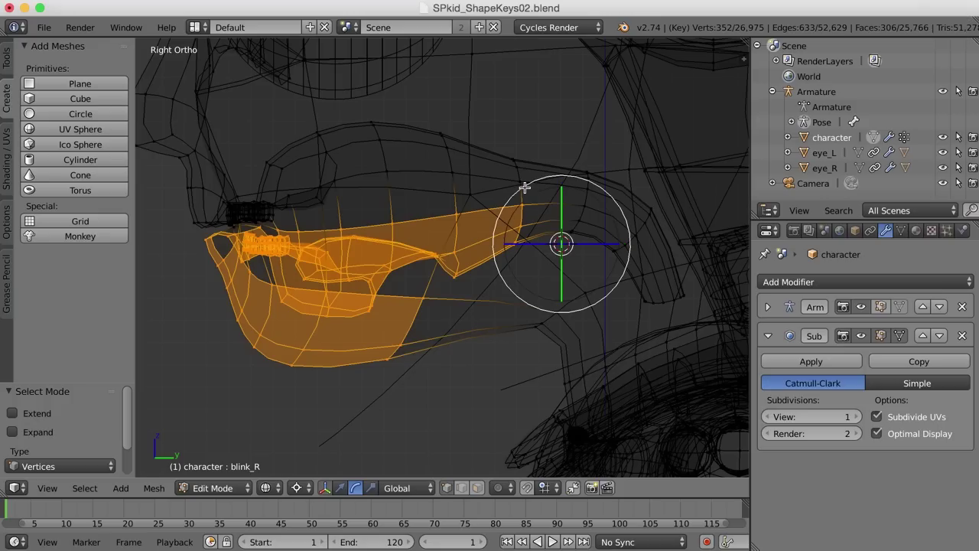
{"action": "left_click_drag", "start_coordinate": [520, 190], "coordinate": [518, 206]}
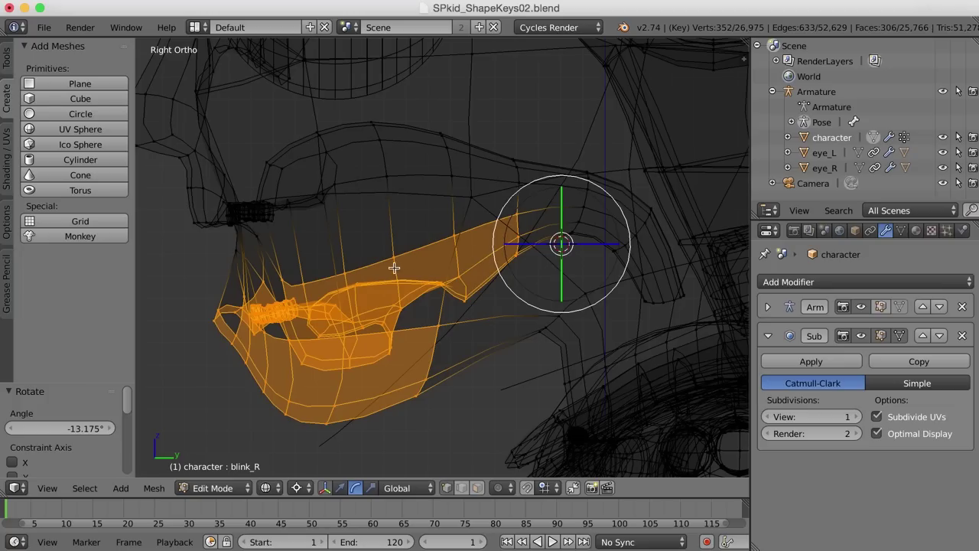
{"action": "middle_click_drag", "start_coordinate": [395, 265], "coordinate": [431, 265]}
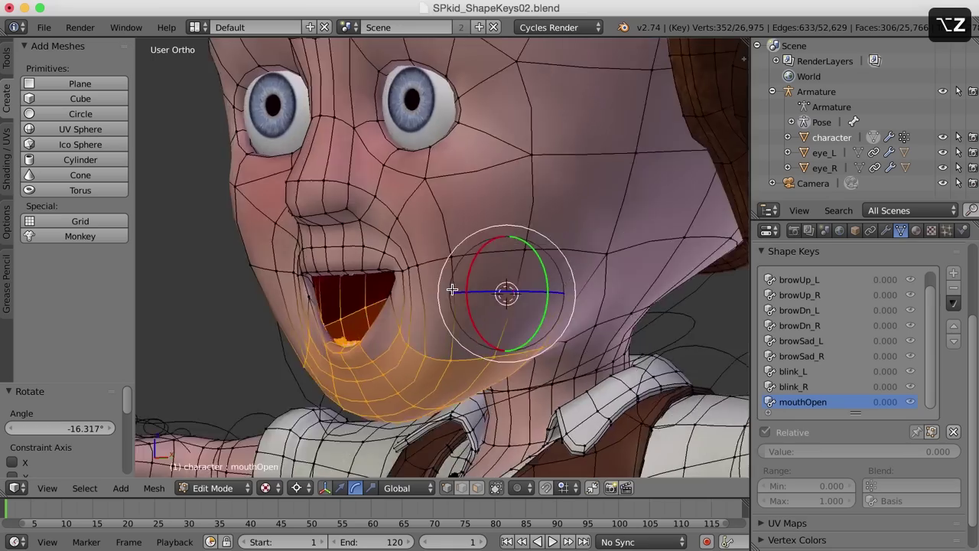
{"action": "middle_click_drag", "start_coordinate": [452, 290], "coordinate": [524, 301]}
{"action": "scroll", "coordinate": [512, 291], "scroll_direction": "up", "scroll_amount": 3}
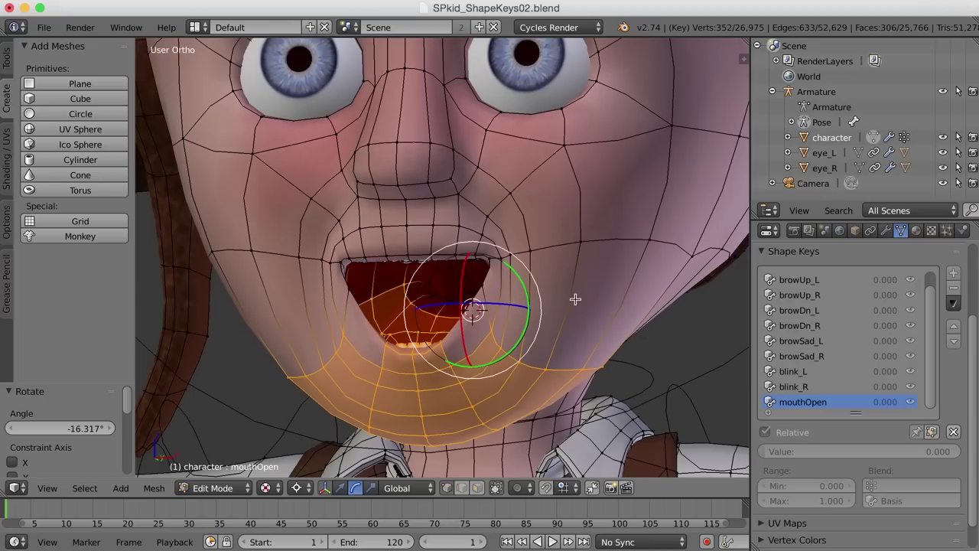
Enable X Mirror in Mesh Options, then test-move a mouth vertex on Y and cancel.
{"action": "left_click", "coordinate": [8, 220]}
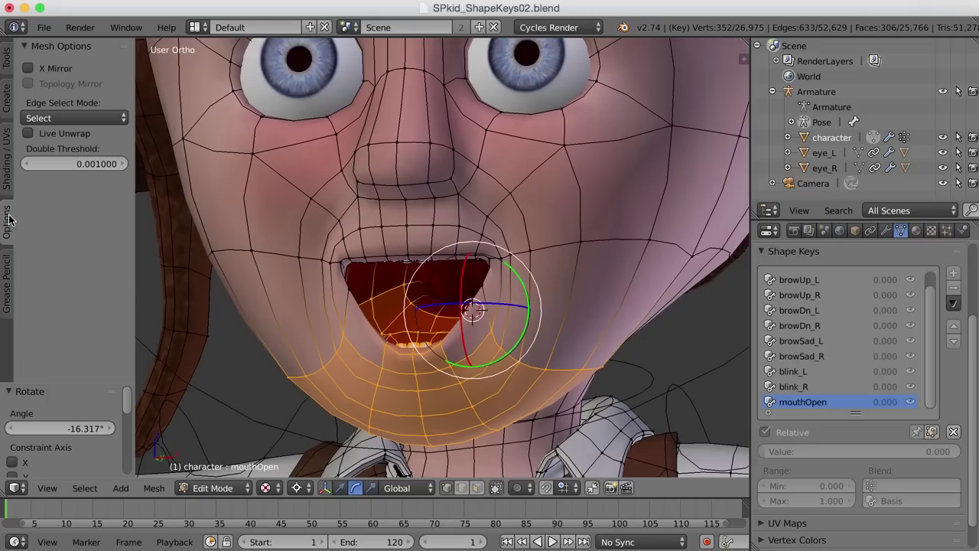
{"action": "left_click", "coordinate": [28, 69]}
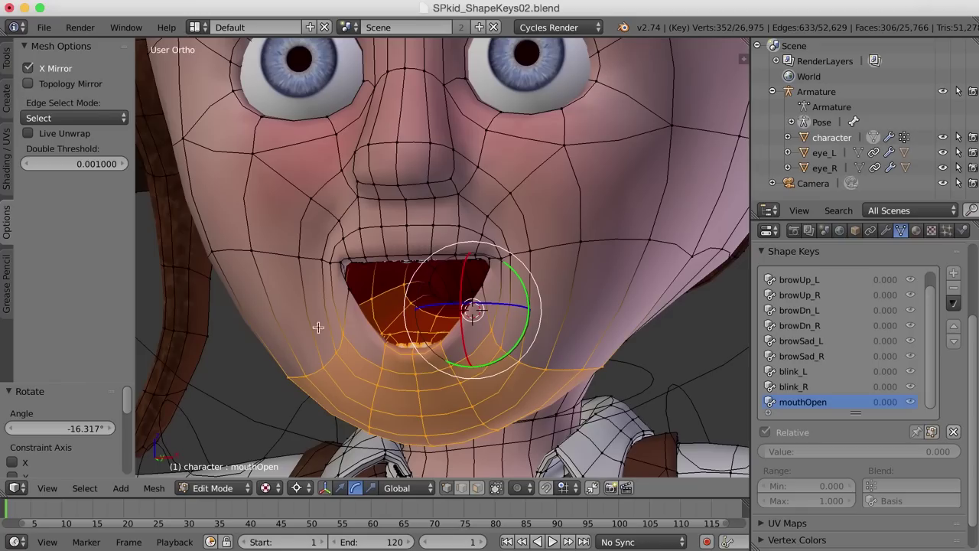
{"action": "right_click", "coordinate": [482, 289]}
{"action": "key", "text": "g"}
{"action": "key", "text": "y"}
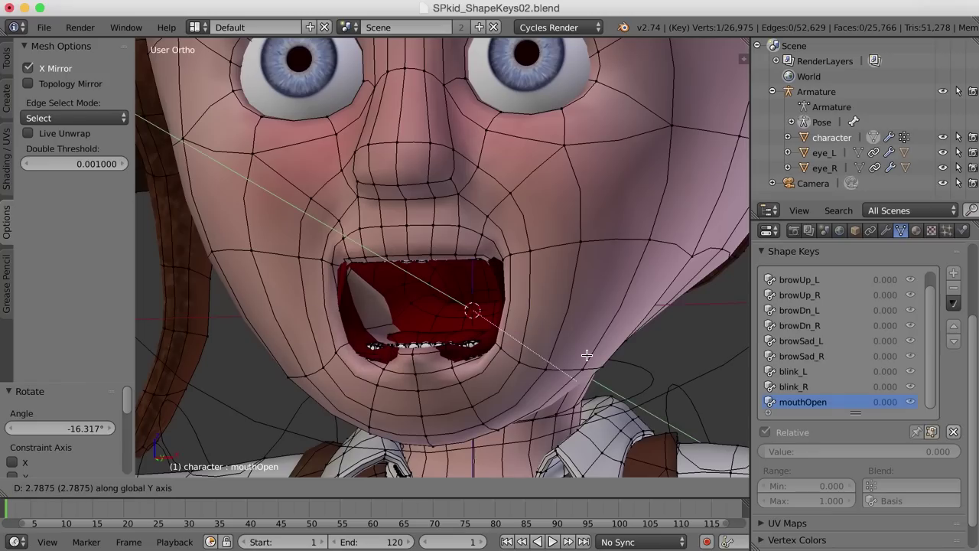
{"action": "right_click", "coordinate": [586, 354]}
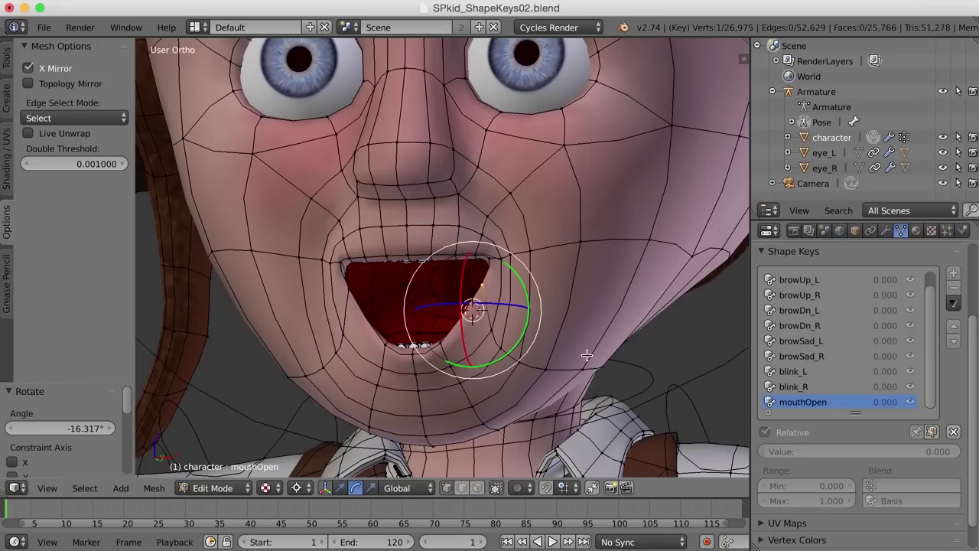
{"action": "middle_click_drag", "start_coordinate": [586, 350], "coordinate": [569, 374]}
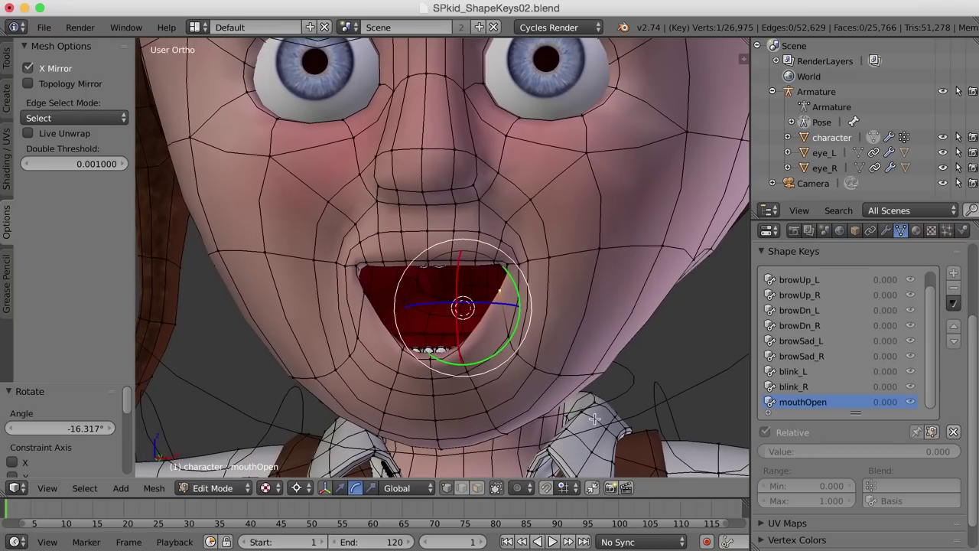
Turn Proportional Editing on and limit its falloff to Connected geometry.
{"action": "left_click", "coordinate": [529, 487]}
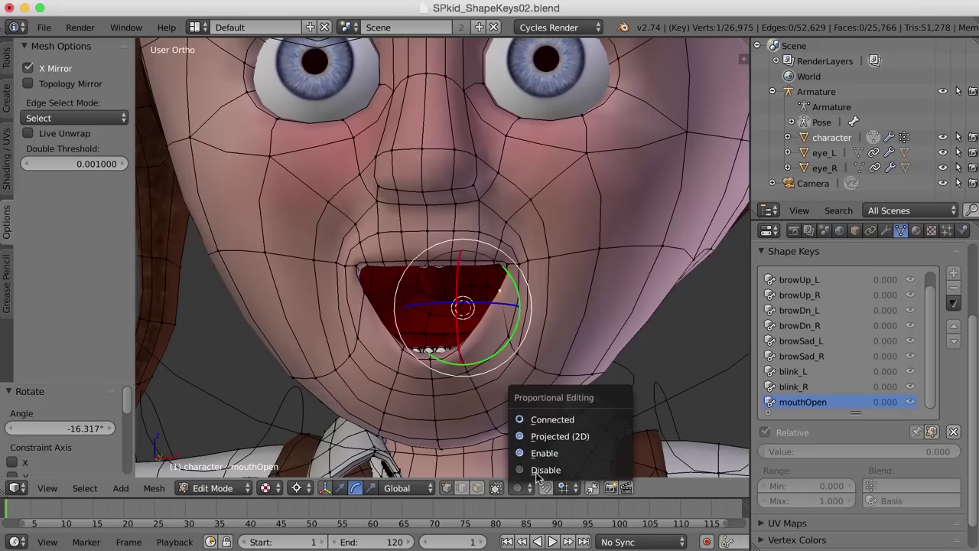
{"action": "left_click", "coordinate": [549, 420]}
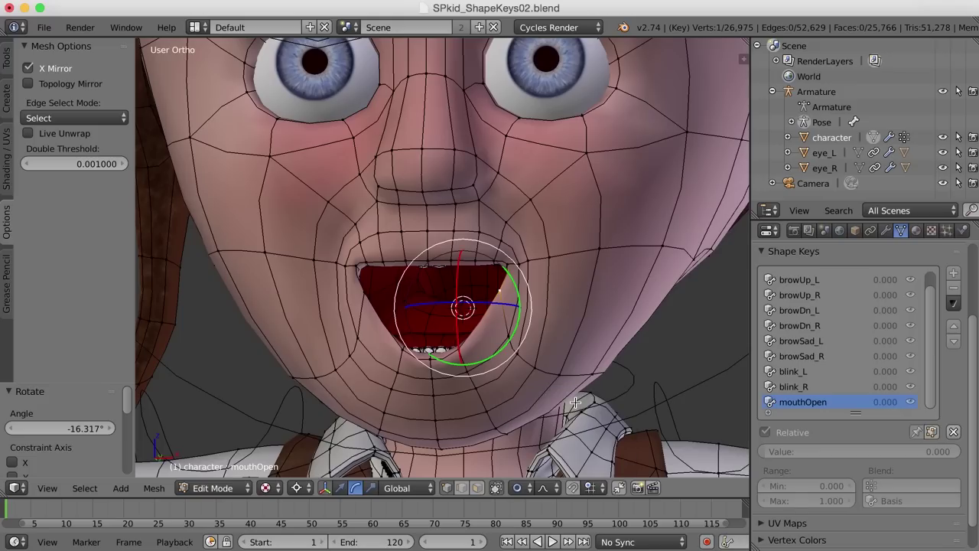
{"action": "middle_click_drag", "start_coordinate": [571, 398], "coordinate": [505, 493]}
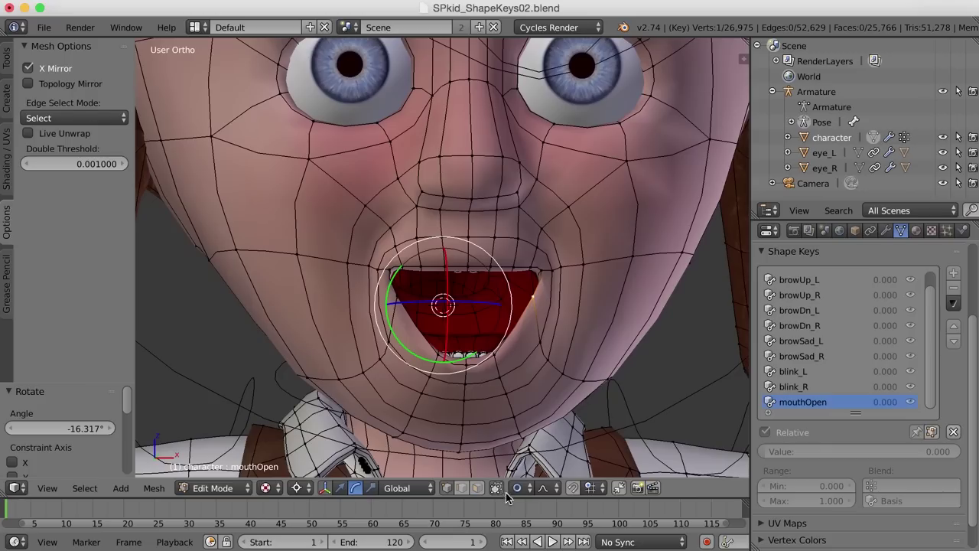
{"action": "left_click", "coordinate": [518, 488]}
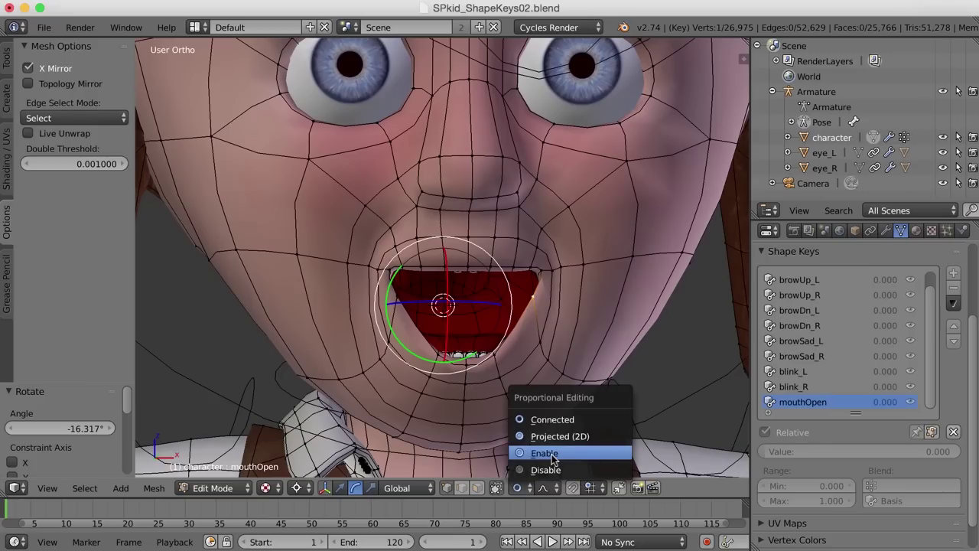
{"action": "left_click", "coordinate": [552, 456]}
{"action": "middle_click_drag", "start_coordinate": [546, 343], "coordinate": [571, 356]}
{"action": "left_click", "coordinate": [519, 488]}
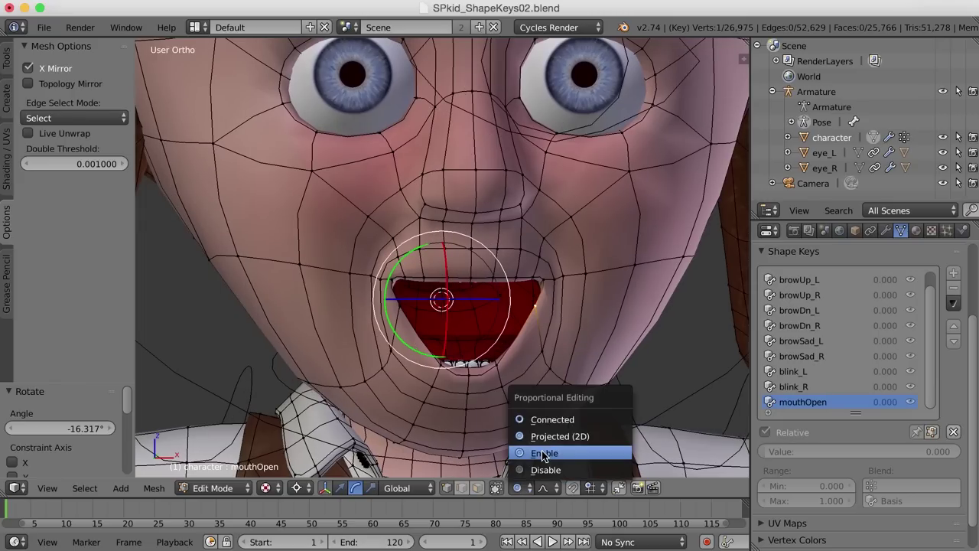
{"action": "left_click", "coordinate": [548, 419]}
{"action": "middle_click_drag", "start_coordinate": [583, 373], "coordinate": [585, 314]}
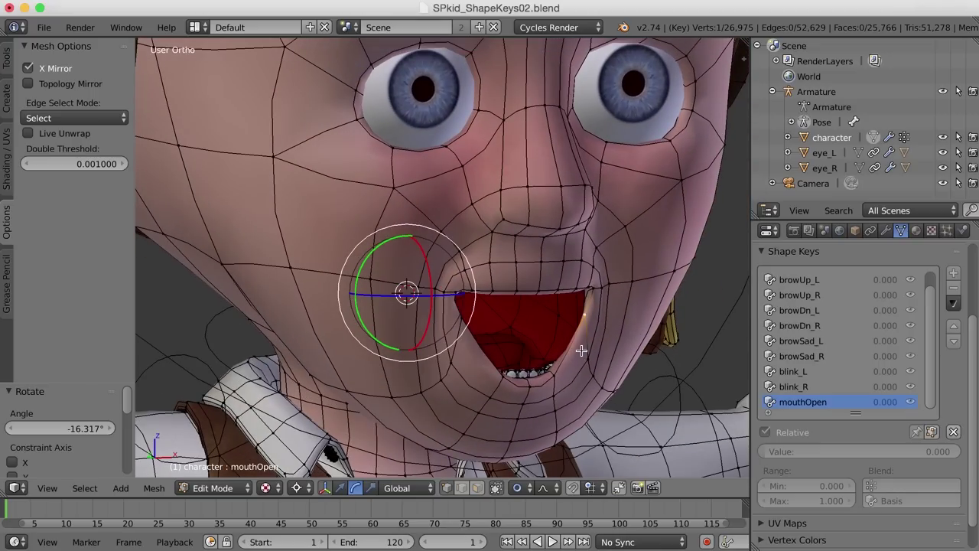
{"action": "middle_click_drag", "start_coordinate": [603, 358], "coordinate": [587, 345]}
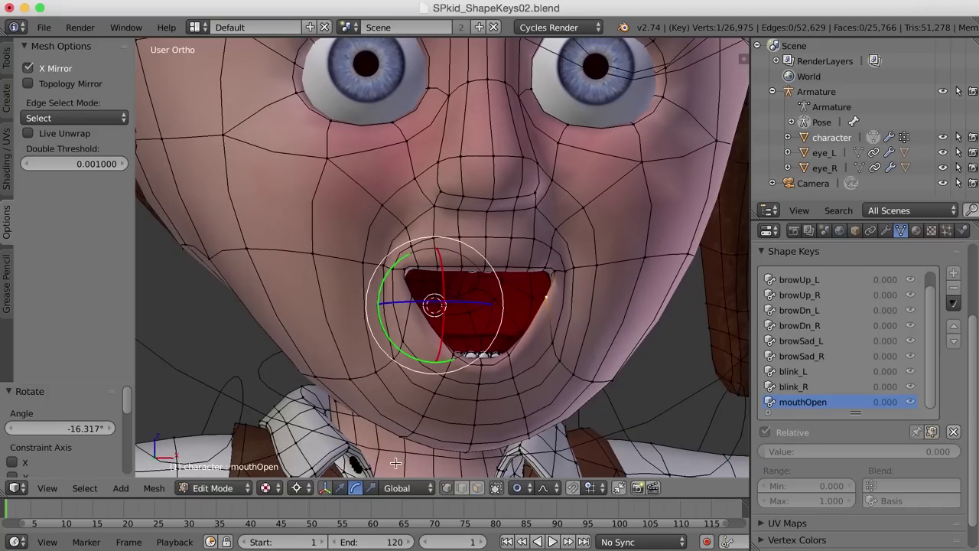
Set the Pivot Point to Median Point.
{"action": "left_click", "coordinate": [301, 487]}
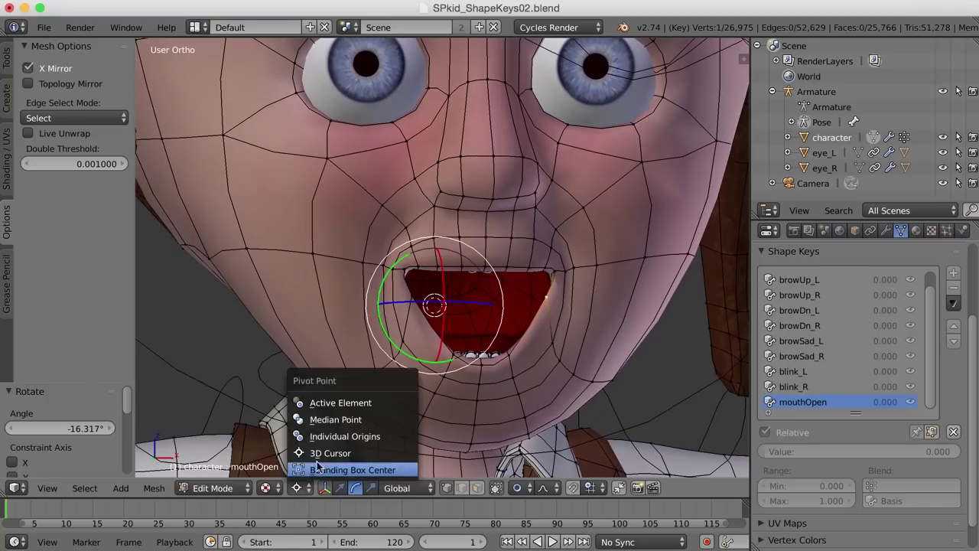
{"action": "left_click", "coordinate": [334, 419]}
{"action": "middle_click_drag", "start_coordinate": [537, 332], "coordinate": [537, 336]}
{"action": "scroll", "coordinate": [537, 336], "scroll_direction": "up", "scroll_amount": 3}
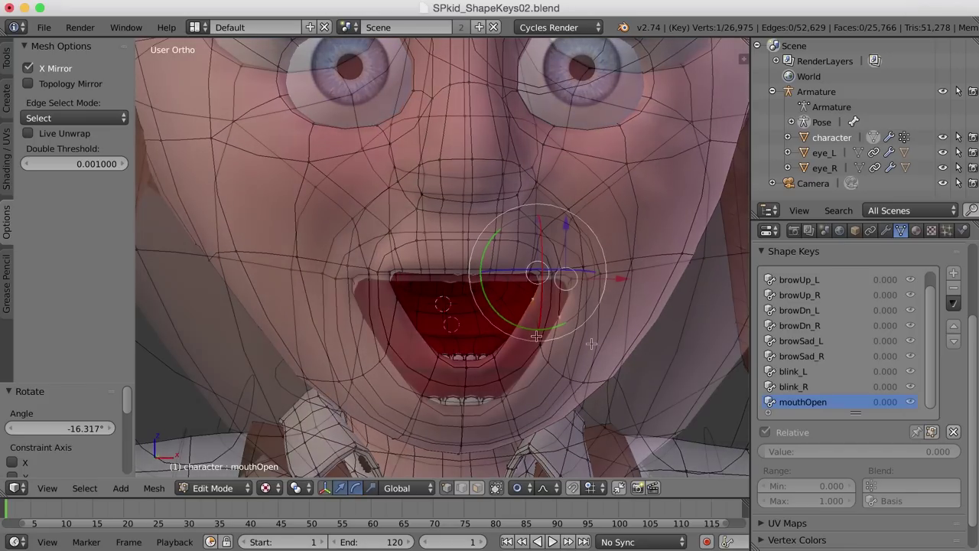
Move the selected mouth vertices with a reduced proportional falloff, pulling the corner down.
{"action": "key", "text": "g"}
{"action": "scroll", "coordinate": [591, 344], "scroll_direction": "up", "scroll_amount": 1}
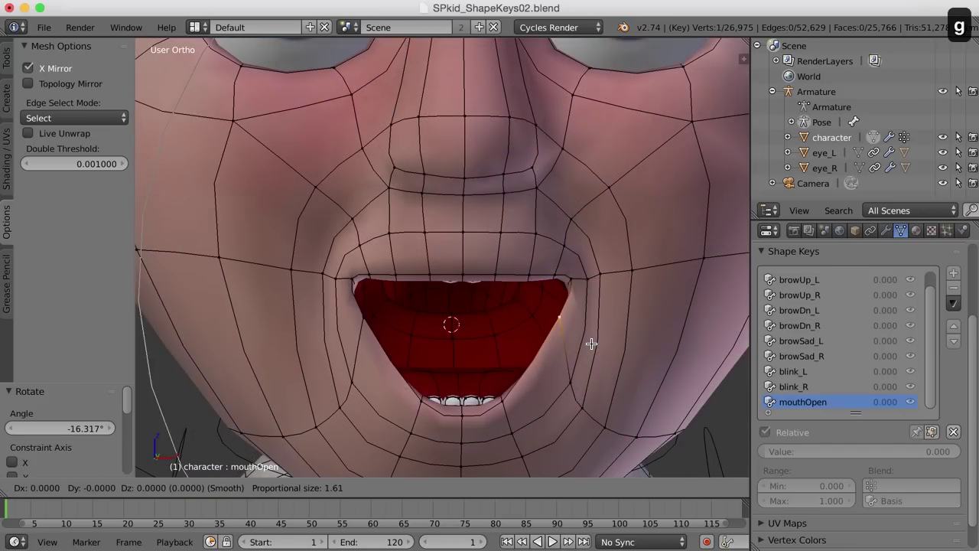
{"action": "scroll", "coordinate": [591, 344], "scroll_direction": "up", "scroll_amount": 6}
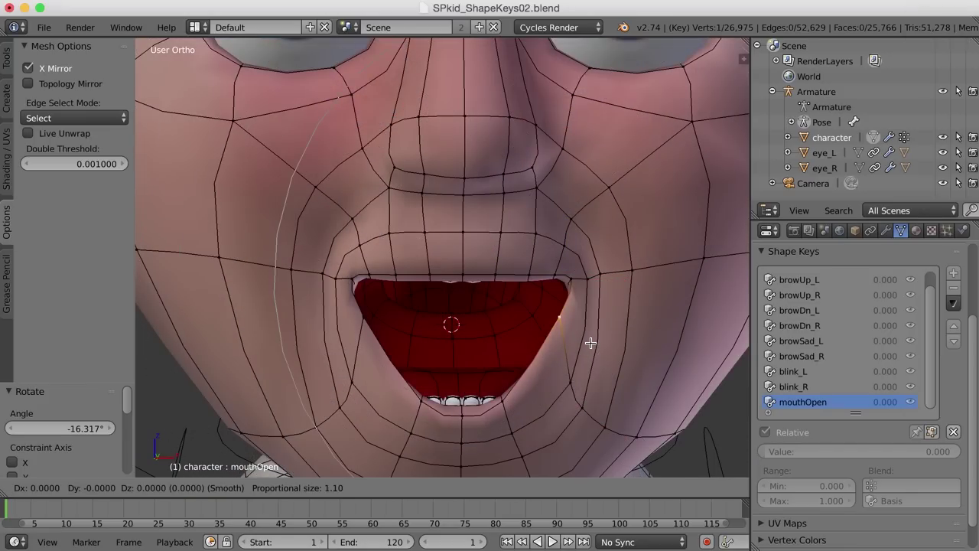
{"action": "scroll", "coordinate": [591, 341], "scroll_direction": "up", "scroll_amount": 4}
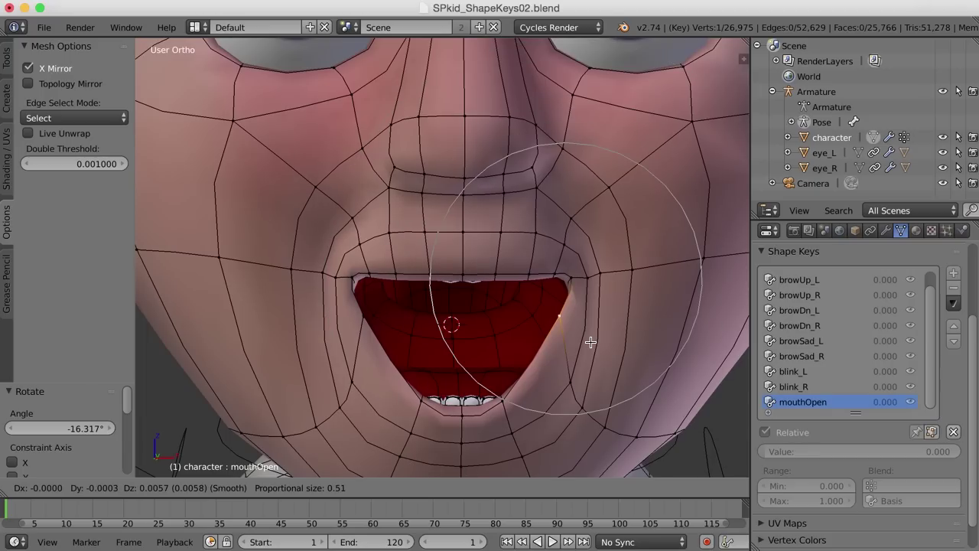
{"action": "scroll", "coordinate": [591, 342], "scroll_direction": "up", "scroll_amount": 1}
{"action": "left_click", "coordinate": [590, 342]}
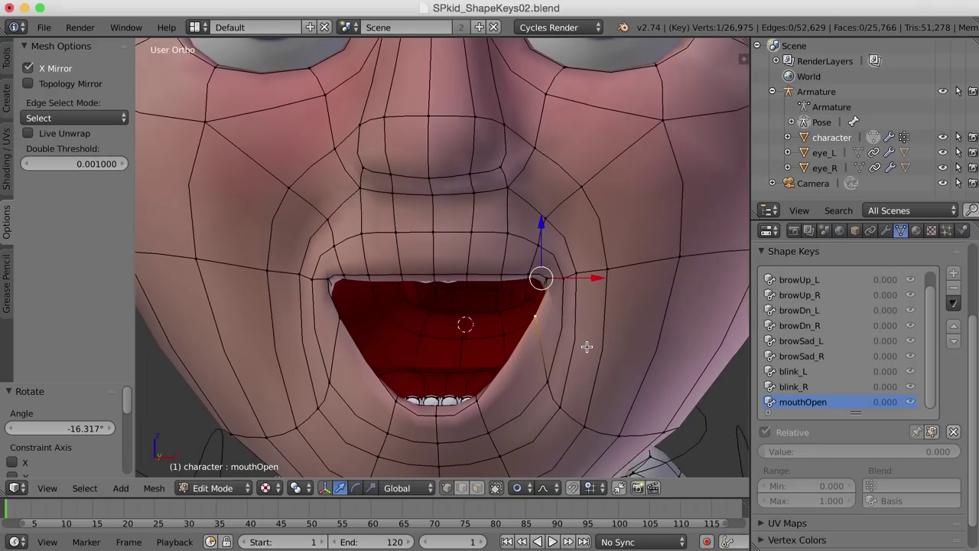
{"action": "scroll", "coordinate": [589, 343], "scroll_direction": "up", "scroll_amount": 2, "text": "ctrl"}
{"action": "mouse_move", "coordinate": [549, 221]}
{"action": "left_mouse_down"}
{"action": "mouse_move", "coordinate": [555, 240]}
{"action": "mouse_move", "coordinate": [557, 225]}
{"action": "left_mouse_up"}
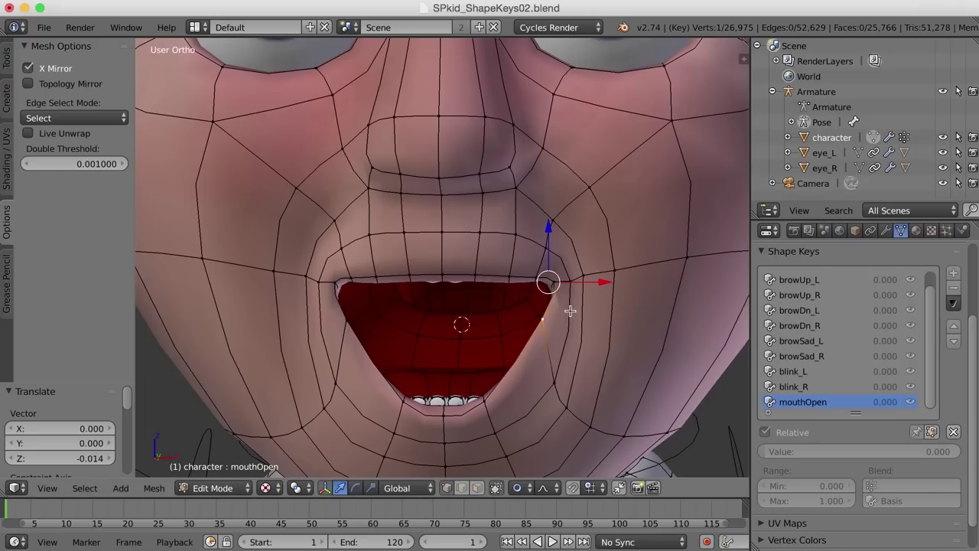
{"action": "scroll", "coordinate": [577, 338], "scroll_direction": "down", "scroll_amount": 1}
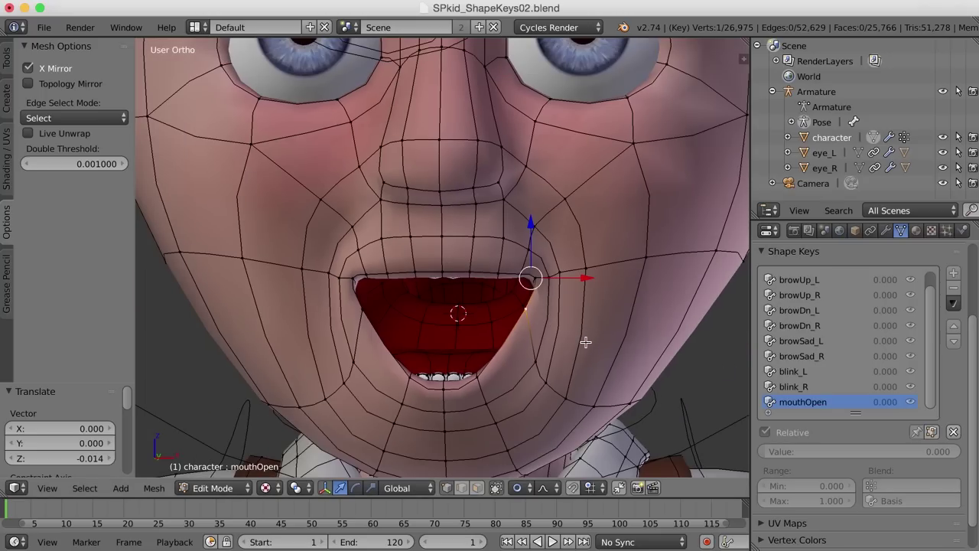
Readjust the mouth-corner vertices with proportional falloff.
{"action": "key", "text": "g"}
{"action": "scroll", "coordinate": [585, 342], "scroll_direction": "up", "scroll_amount": 5}
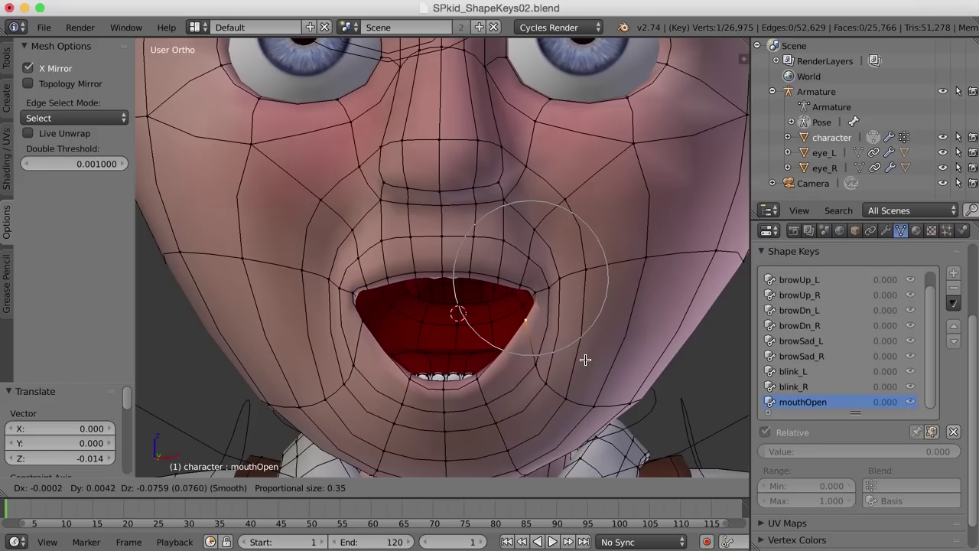
{"action": "left_click", "coordinate": [584, 363]}
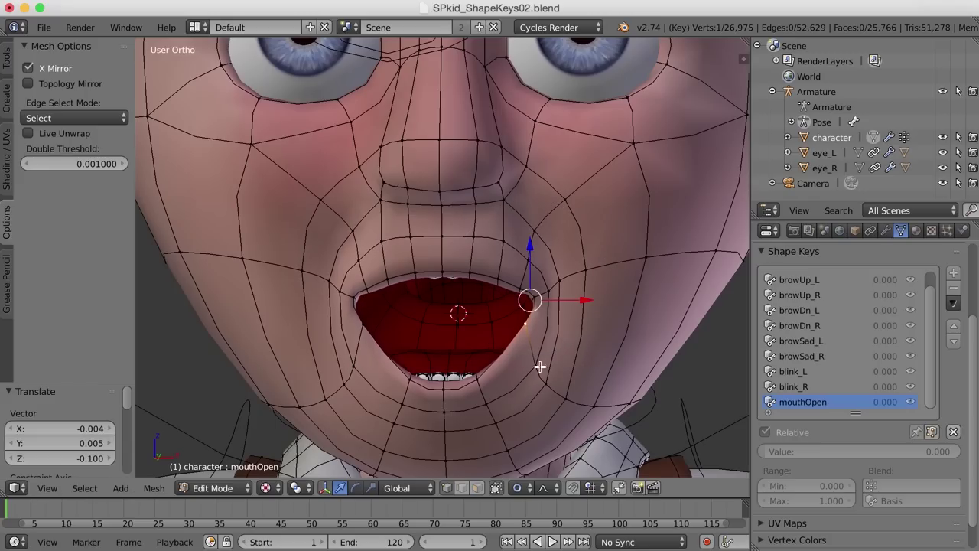
{"action": "key", "text": "g"}
{"action": "left_click", "coordinate": [528, 353]}
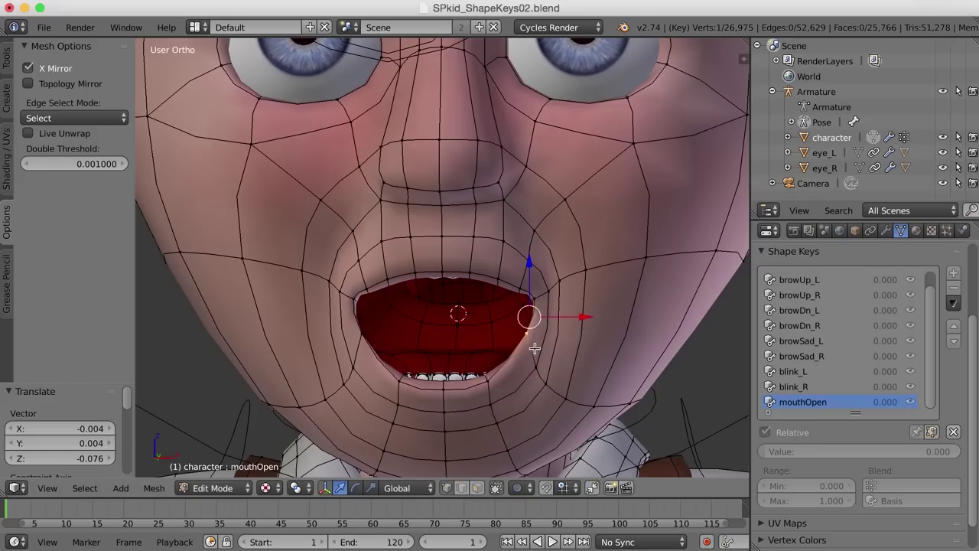
Push the mouth corner inward along Y from an angled view.
{"action": "middle_click_drag", "start_coordinate": [529, 352], "coordinate": [560, 355]}
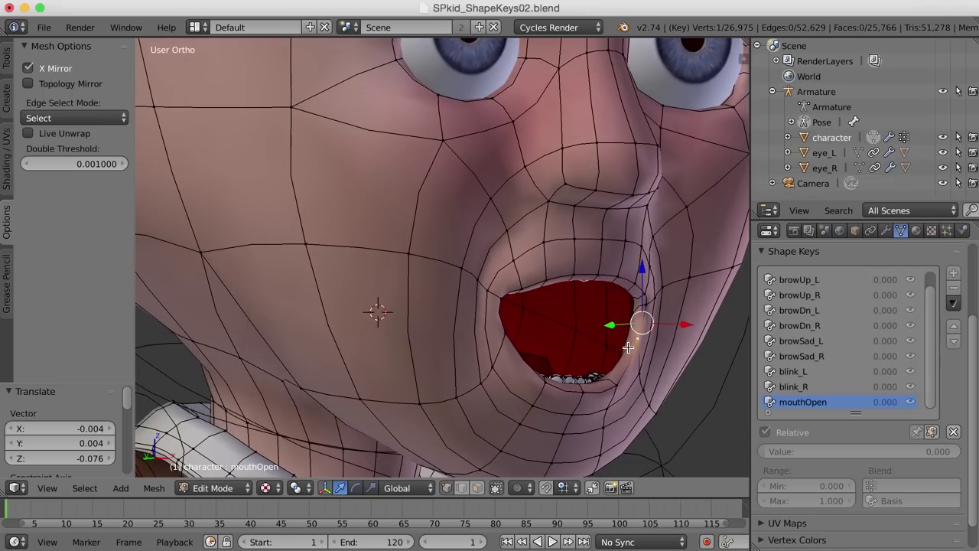
{"action": "middle_click_drag", "start_coordinate": [627, 346], "coordinate": [494, 299], "text": "shift"}
{"action": "scroll", "coordinate": [616, 351], "scroll_direction": "up", "scroll_amount": 2}
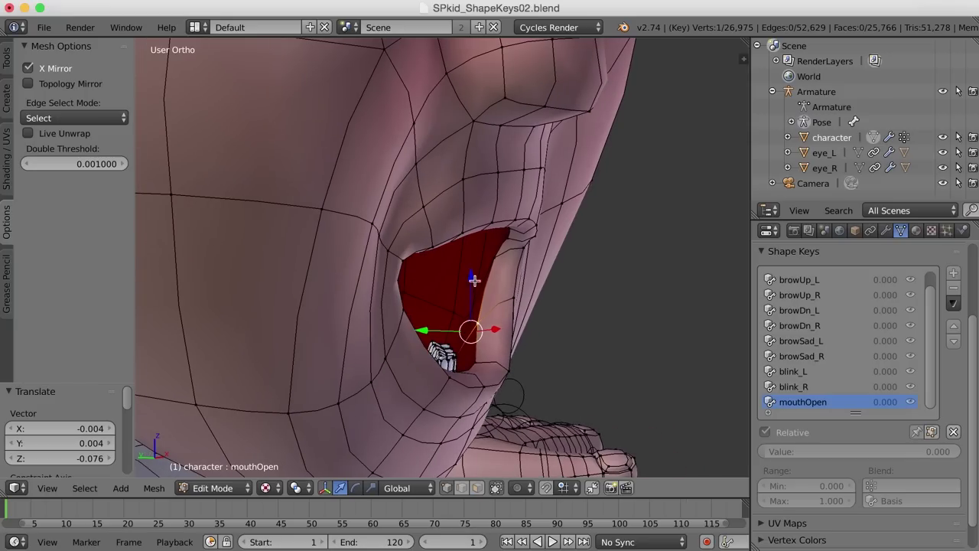
{"action": "left_click_drag", "start_coordinate": [474, 280], "coordinate": [483, 242]}
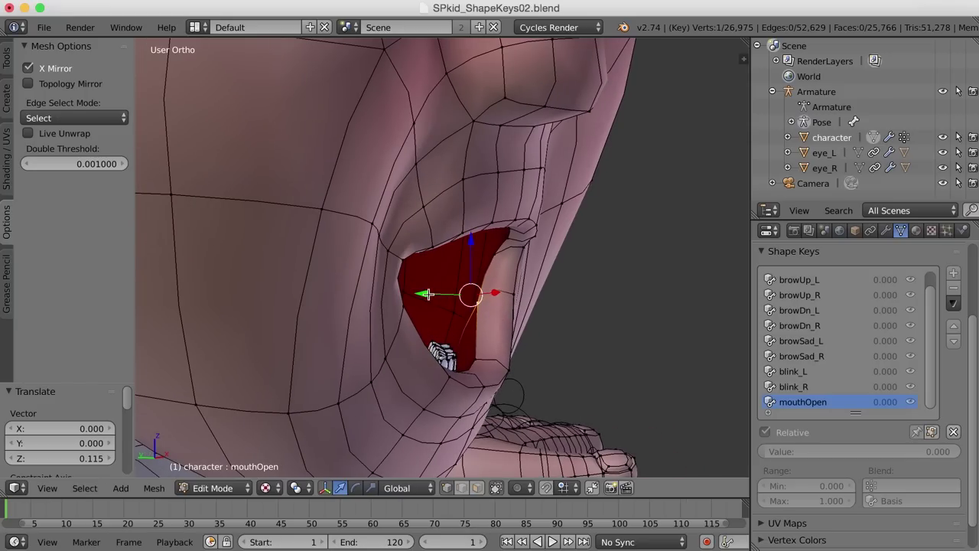
{"action": "left_click_drag", "start_coordinate": [426, 294], "coordinate": [450, 297]}
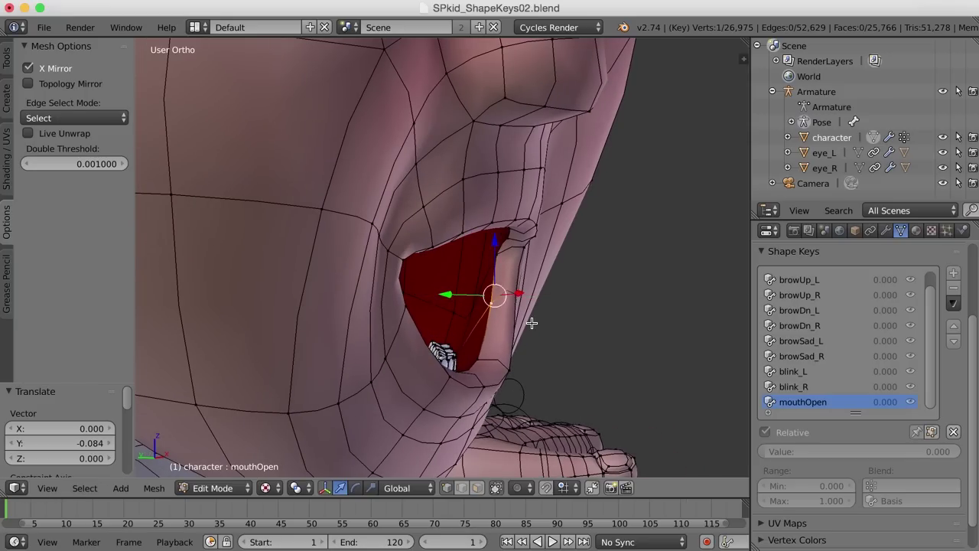
{"action": "middle_click_drag", "start_coordinate": [531, 321], "coordinate": [517, 362]}
{"action": "scroll", "coordinate": [495, 314], "scroll_direction": "down", "scroll_amount": 4}
Switch to face select and move the lower mouth along Y, opening the jaw further.
{"action": "key", "text": "3"}
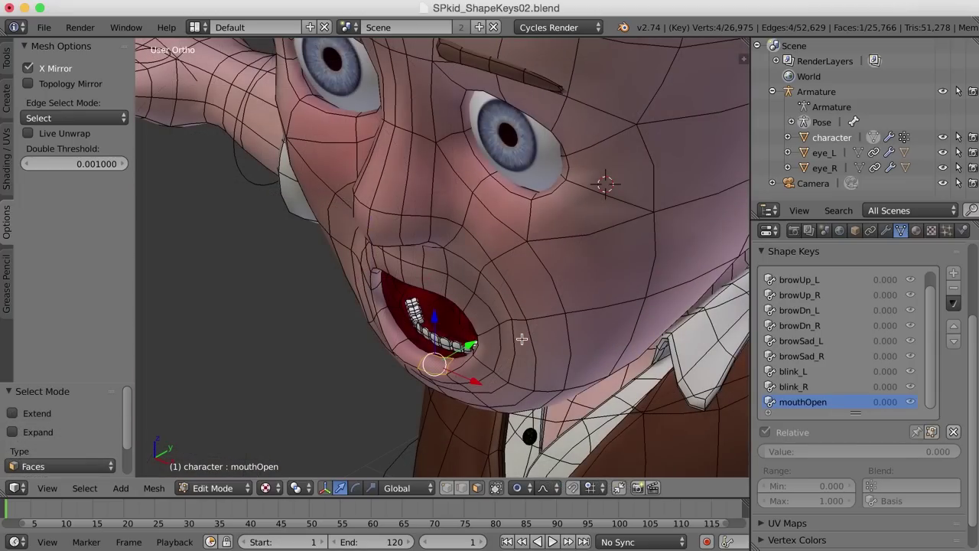
{"action": "left_click_drag", "start_coordinate": [472, 344], "coordinate": [480, 343]}
{"action": "scroll", "coordinate": [476, 343], "scroll_direction": "down", "scroll_amount": 5}
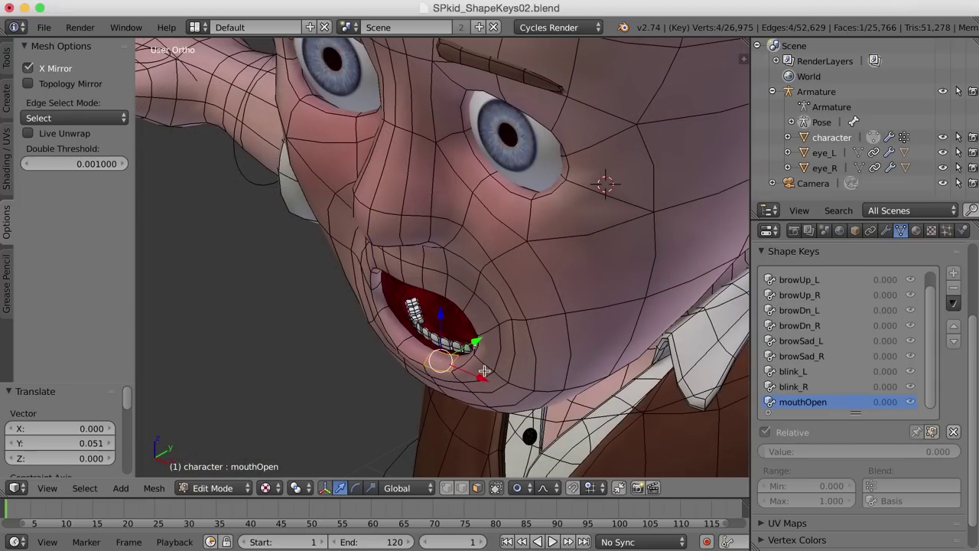
{"action": "middle_click_drag", "start_coordinate": [481, 359], "coordinate": [507, 343]}
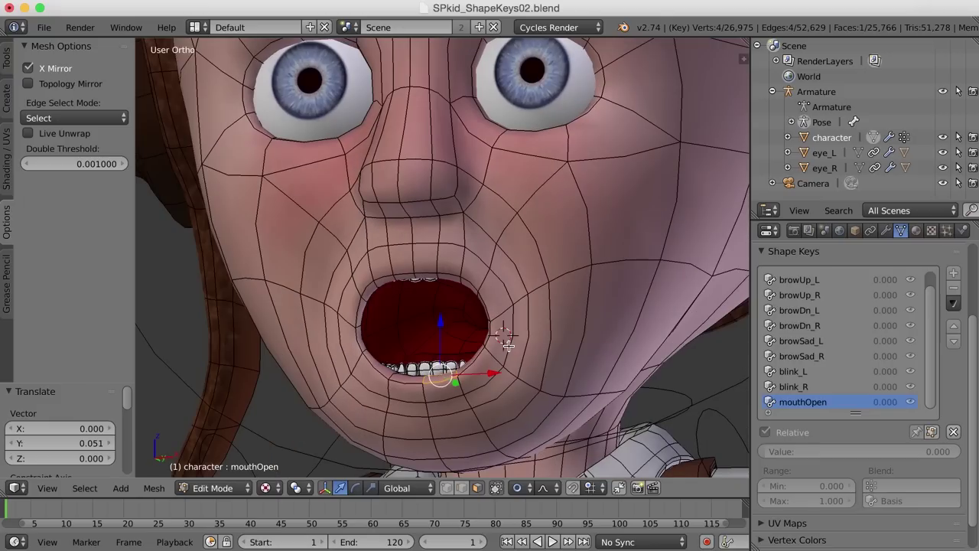
{"action": "scroll", "coordinate": [508, 345], "scroll_direction": "down", "scroll_amount": 6}
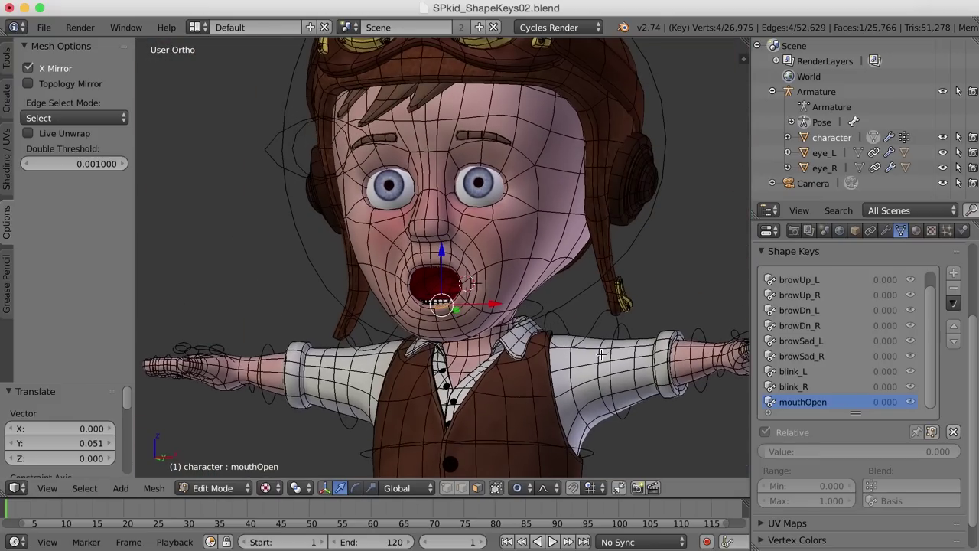
Preview the mouthOpen shape in Object Mode by raising its value.
{"action": "key", "text": "Tab"}
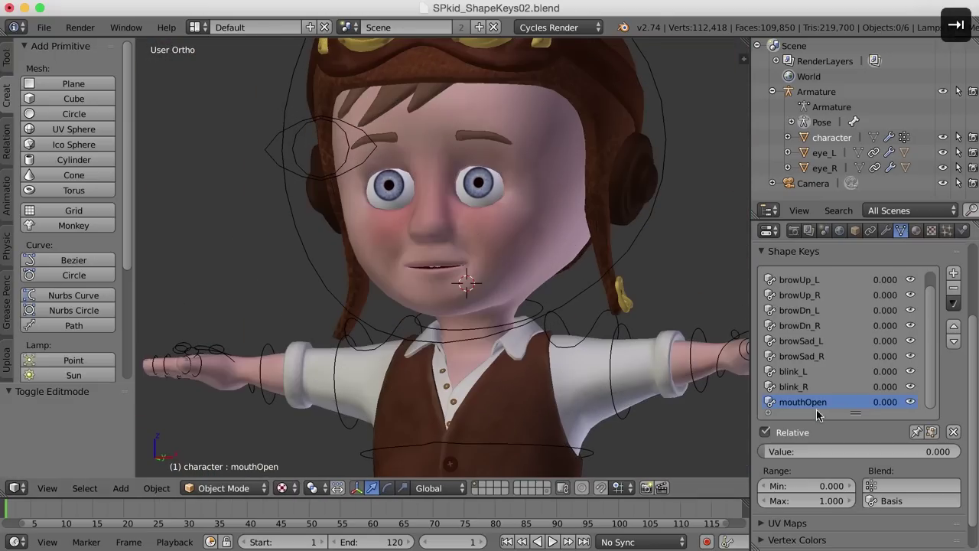
{"action": "left_click_drag", "start_coordinate": [786, 449], "coordinate": [956, 452]}
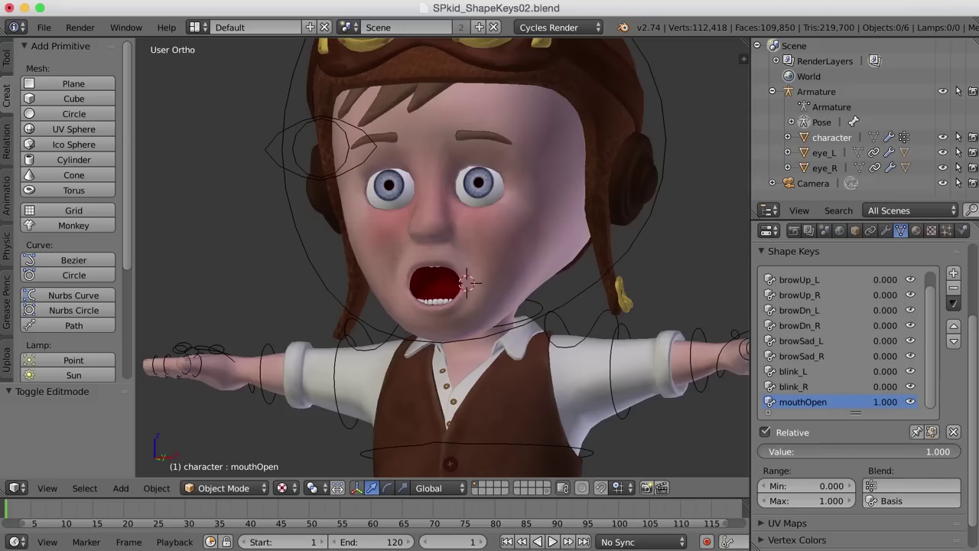
{"action": "middle_click_drag", "start_coordinate": [420, 342], "coordinate": [486, 249]}
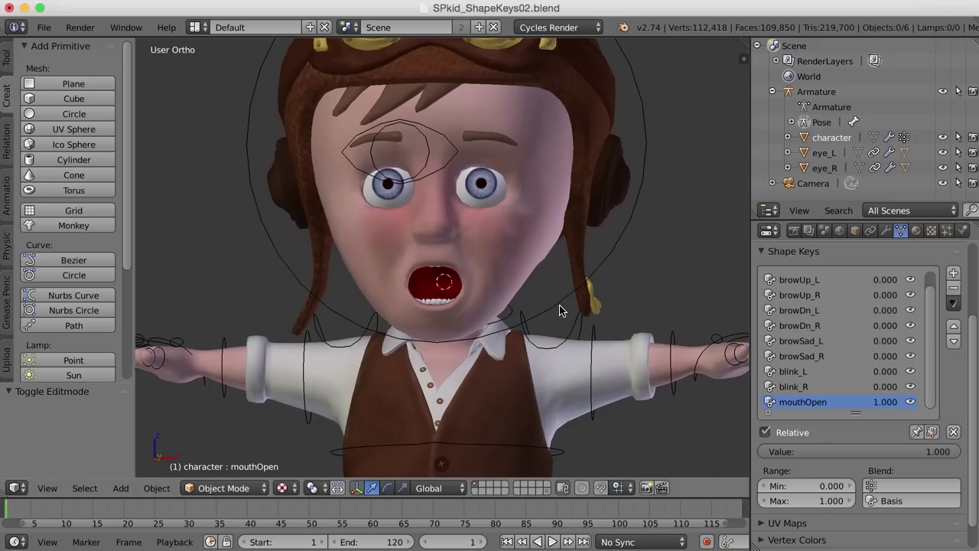
{"action": "middle_click_drag", "start_coordinate": [560, 309], "coordinate": [475, 316]}
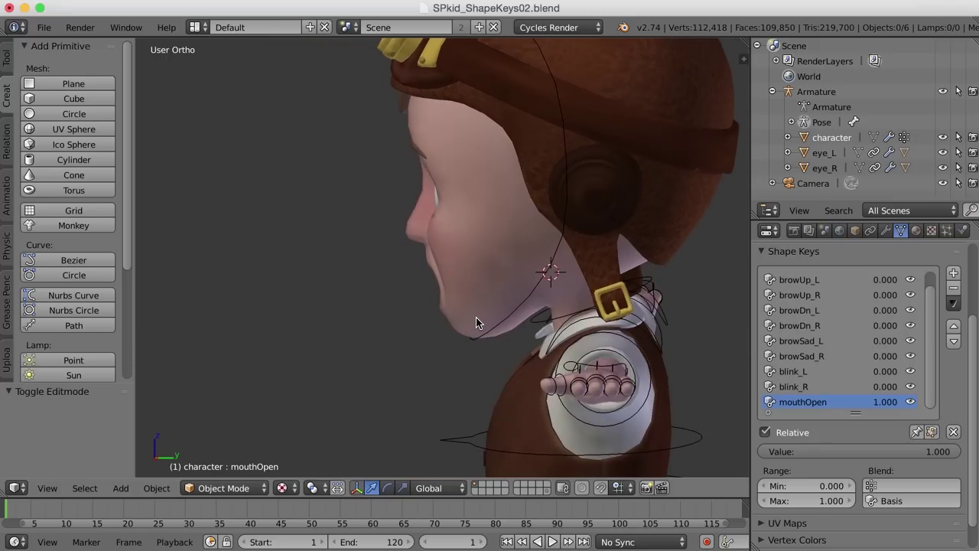
Return to front view and re-enter Edit Mode on the character mesh.
{"action": "key", "text": "KP_1"}
{"action": "key", "text": "Tab"}
{"action": "scroll", "coordinate": [591, 369], "scroll_direction": "up", "scroll_amount": 2}
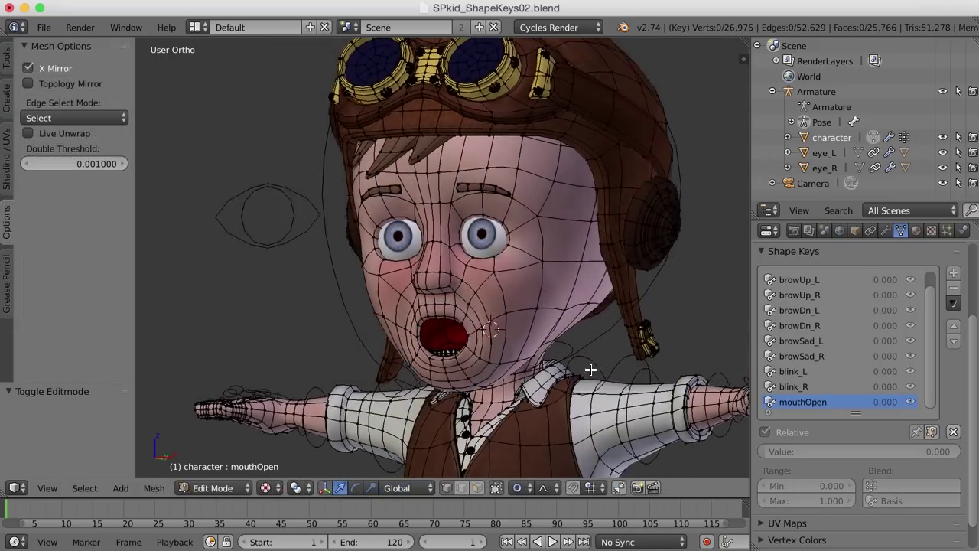
{"action": "mouse_move", "coordinate": [591, 369]}
{"action": "middle_mouse_down"}
{"action": "mouse_move", "coordinate": [572, 370]}
{"action": "mouse_move", "coordinate": [599, 367]}
{"action": "middle_mouse_up"}
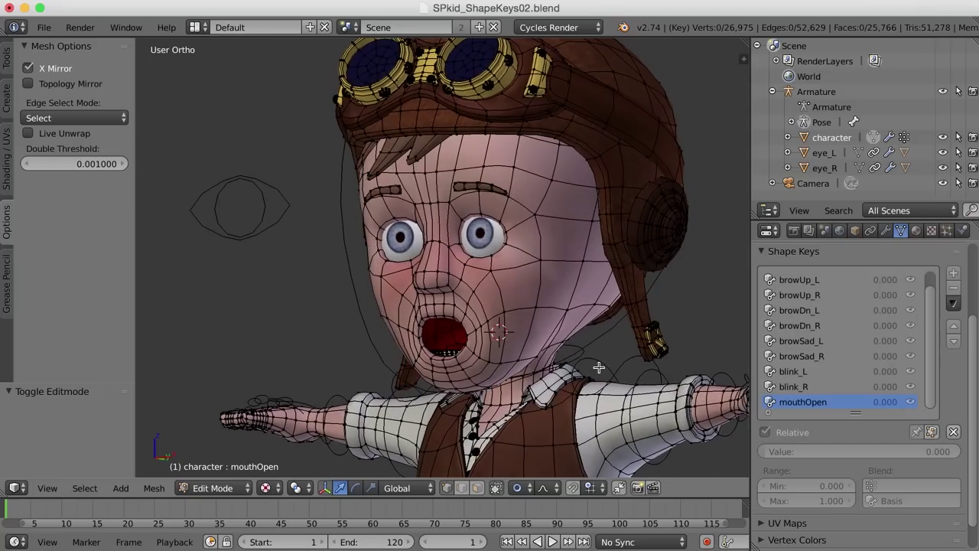
{"action": "key", "text": "Tab"}
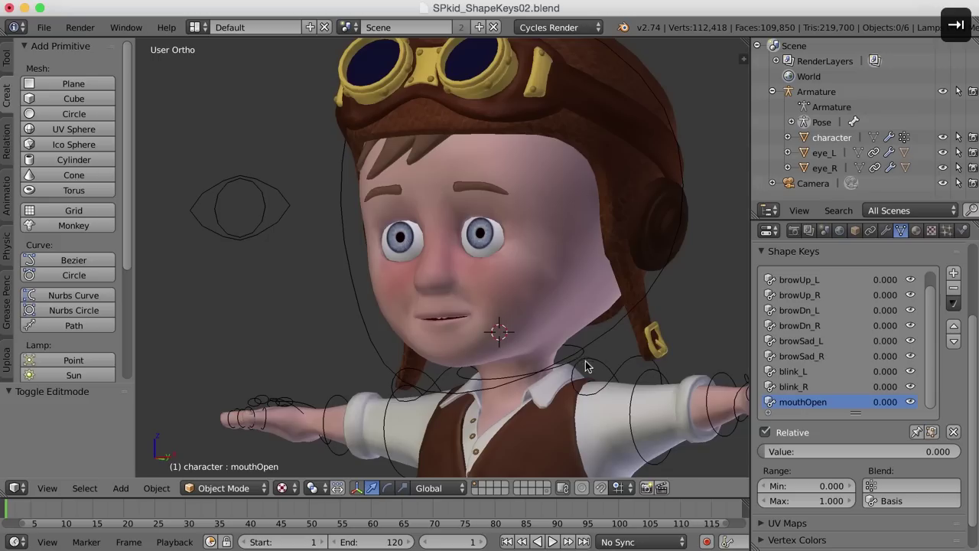
{"action": "left_click_drag", "start_coordinate": [768, 457], "coordinate": [956, 451]}
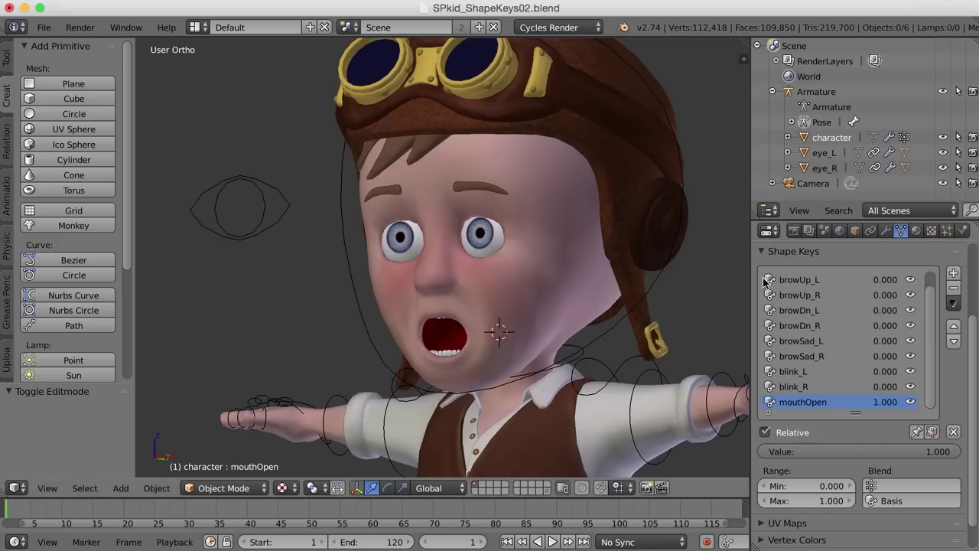
{"action": "left_click", "coordinate": [797, 280]}
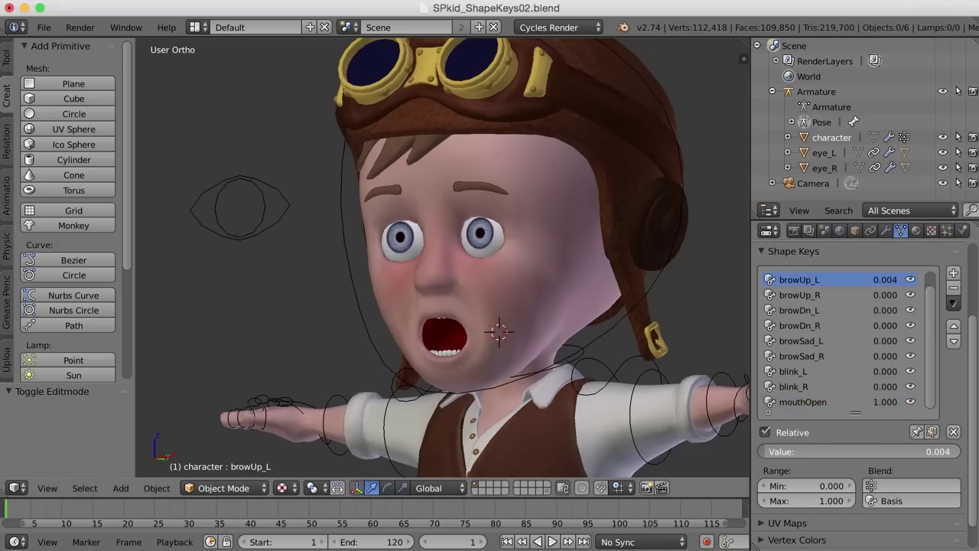
{"action": "left_click_drag", "start_coordinate": [766, 451], "coordinate": [933, 451]}
{"action": "left_click", "coordinate": [818, 295]}
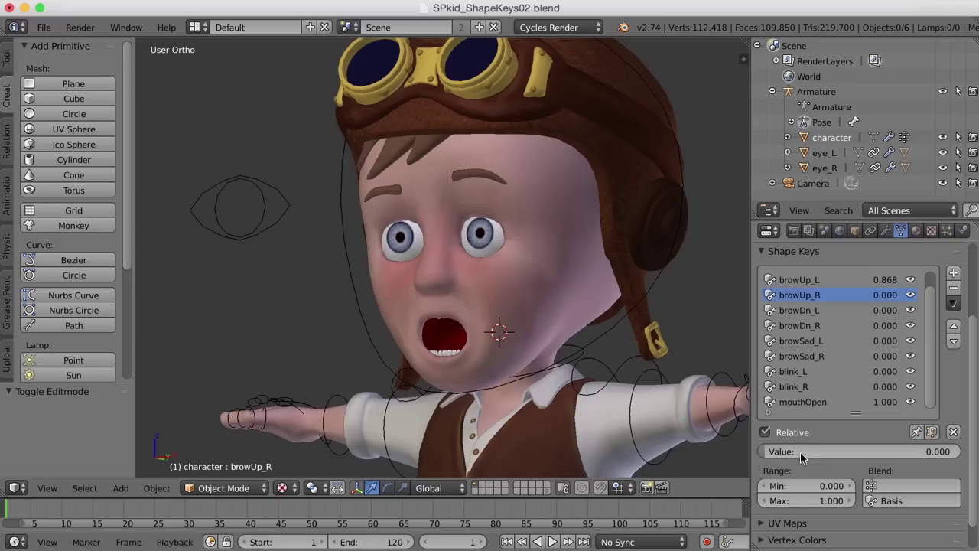
{"action": "left_click_drag", "start_coordinate": [767, 451], "coordinate": [903, 452]}
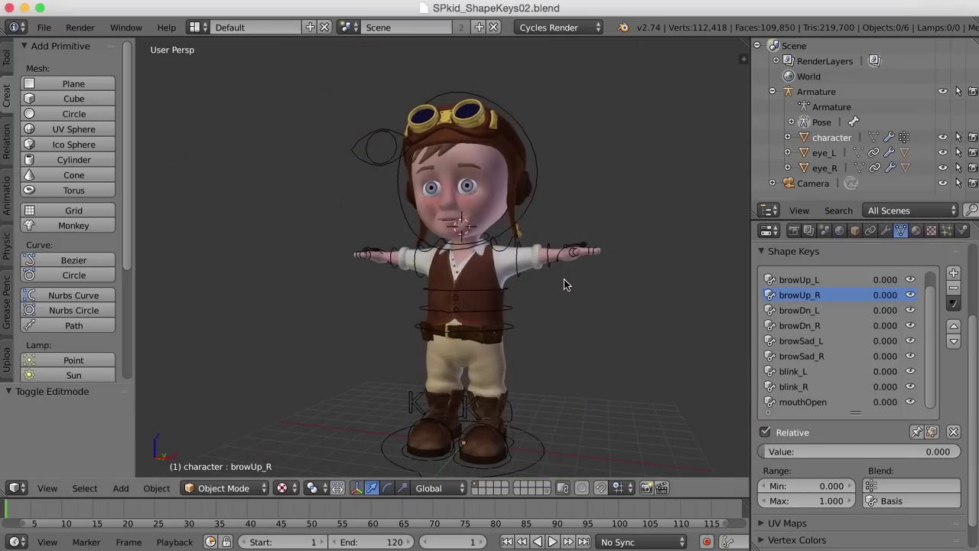
Select the character, enter Edit Mode, and recentre the 3D cursor with Shift+C.
{"action": "scroll", "coordinate": [550, 287], "scroll_direction": "up", "scroll_amount": 4}
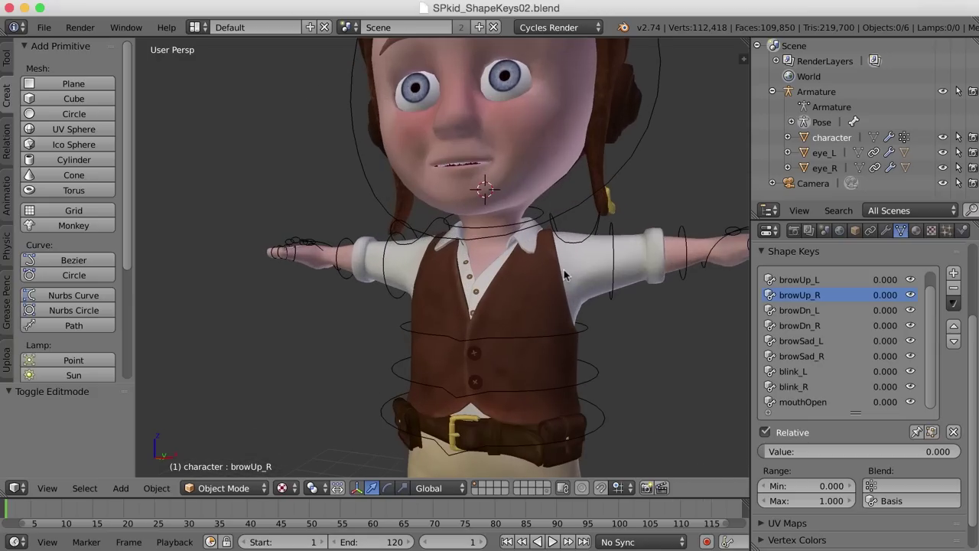
{"action": "middle_click_drag", "start_coordinate": [570, 259], "coordinate": [541, 403], "text": "shift"}
{"action": "right_click", "coordinate": [545, 331]}
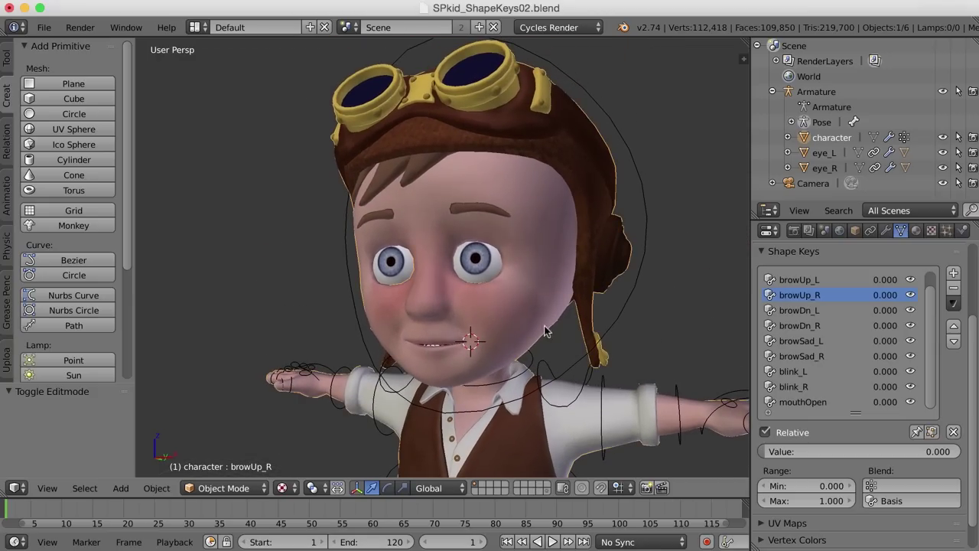
{"action": "key", "text": "Tab"}
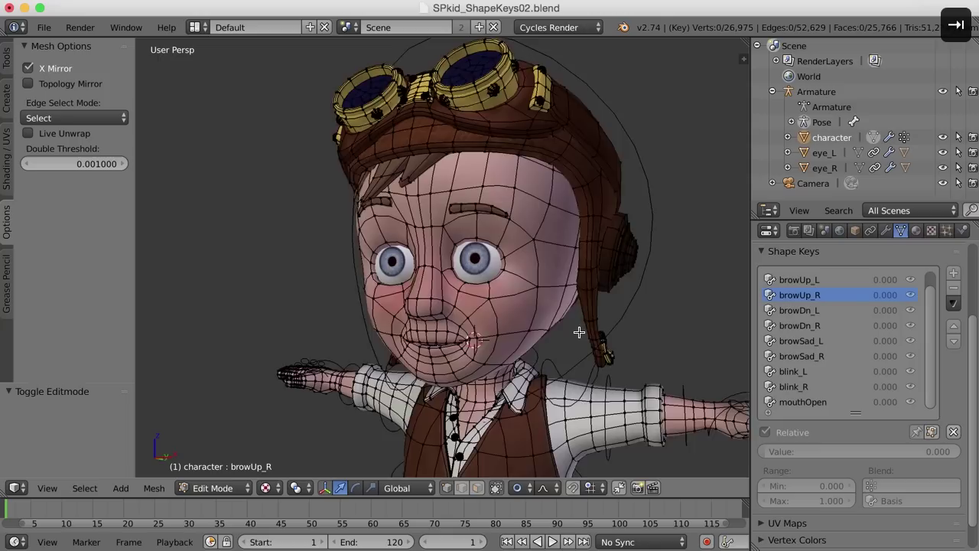
{"action": "key", "text": "shift+c"}
{"action": "middle_click_drag", "start_coordinate": [474, 329], "coordinate": [586, 330]}
{"action": "scroll", "coordinate": [586, 330], "scroll_direction": "up", "scroll_amount": 3}
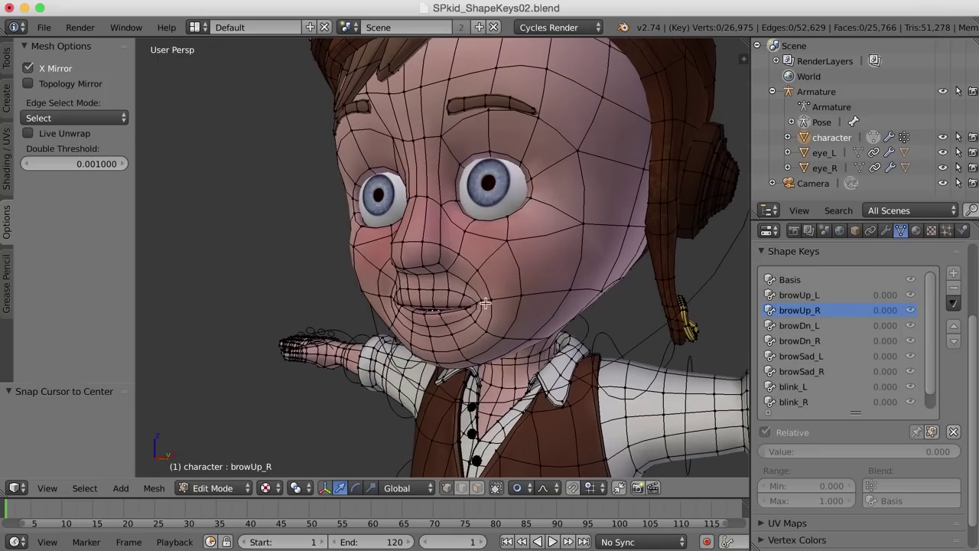
{"action": "middle_click_drag", "start_coordinate": [487, 312], "coordinate": [497, 306]}
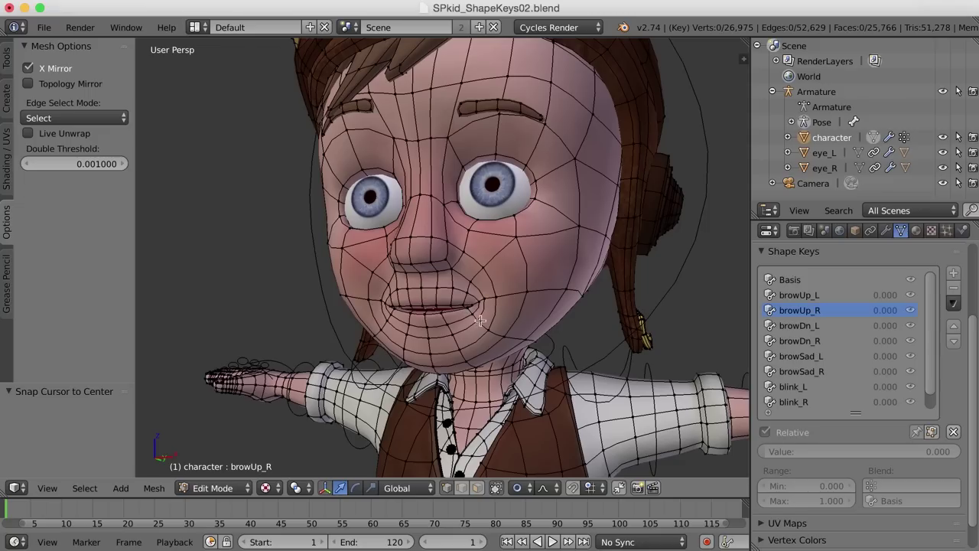
{"action": "middle_click_drag", "start_coordinate": [495, 337], "coordinate": [454, 351]}
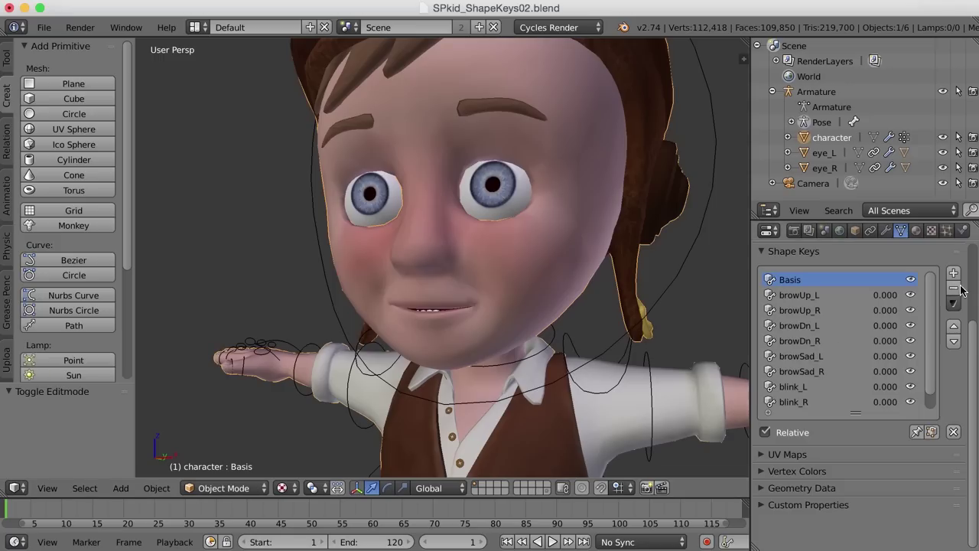
Add a shape key, rename Key 10 to mouthSmile_L, and enter Edit Mode.
{"action": "left_click", "coordinate": [953, 274]}
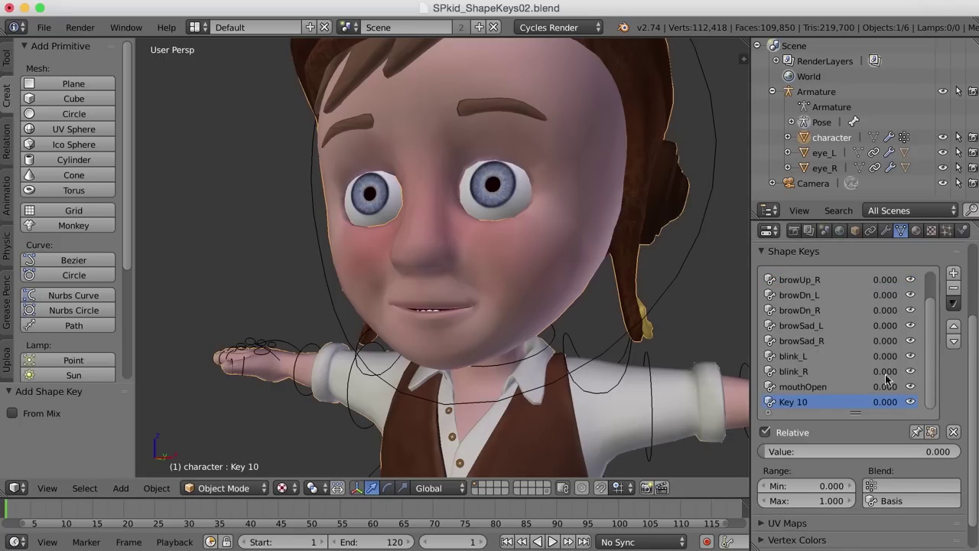
{"action": "double_click", "coordinate": [797, 401]}
{"action": "type", "text": "mouthSmile_L"}
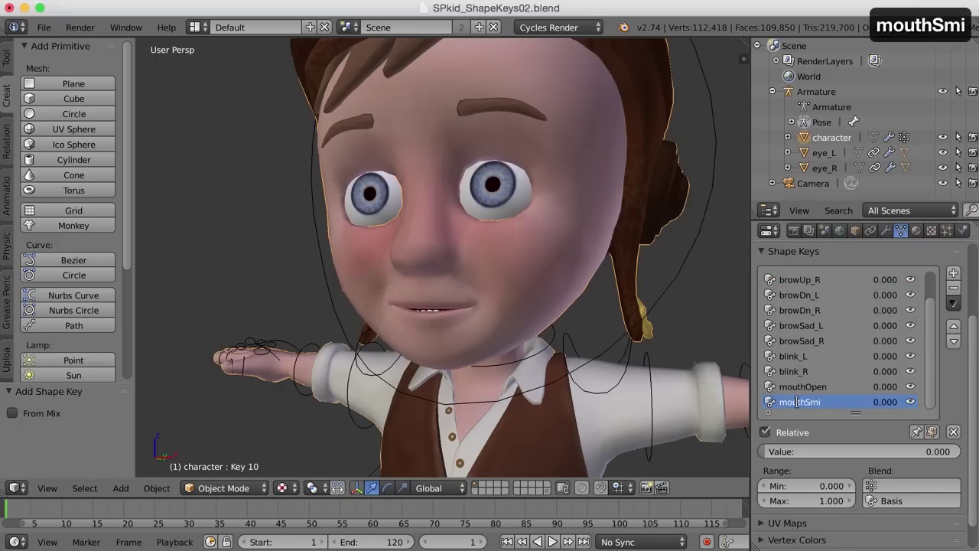
{"action": "key", "text": "Return"}
{"action": "key", "text": "Tab"}
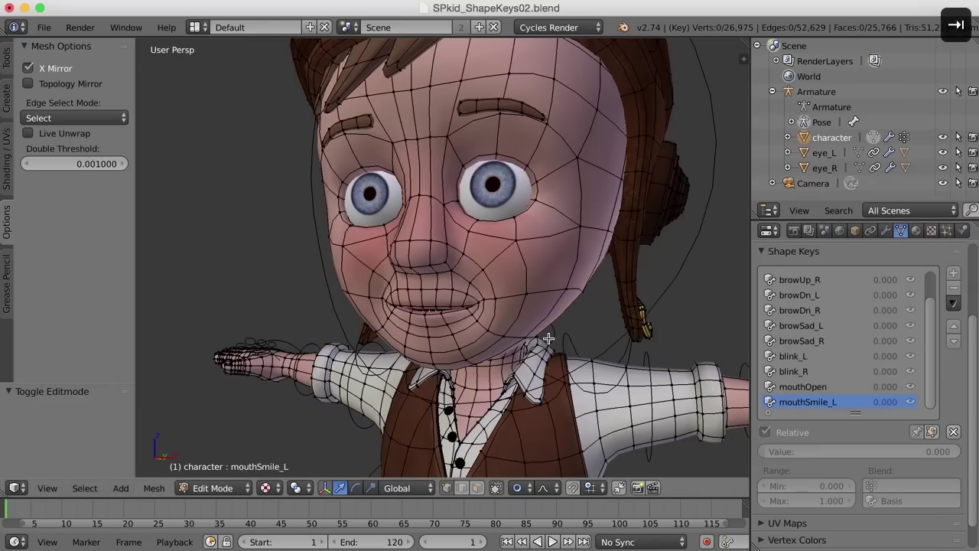
Snap the 3D cursor to the outer cheek vertex beyond the mouth-corner edge loop.
{"action": "scroll", "coordinate": [551, 337], "scroll_direction": "up", "scroll_amount": 5}
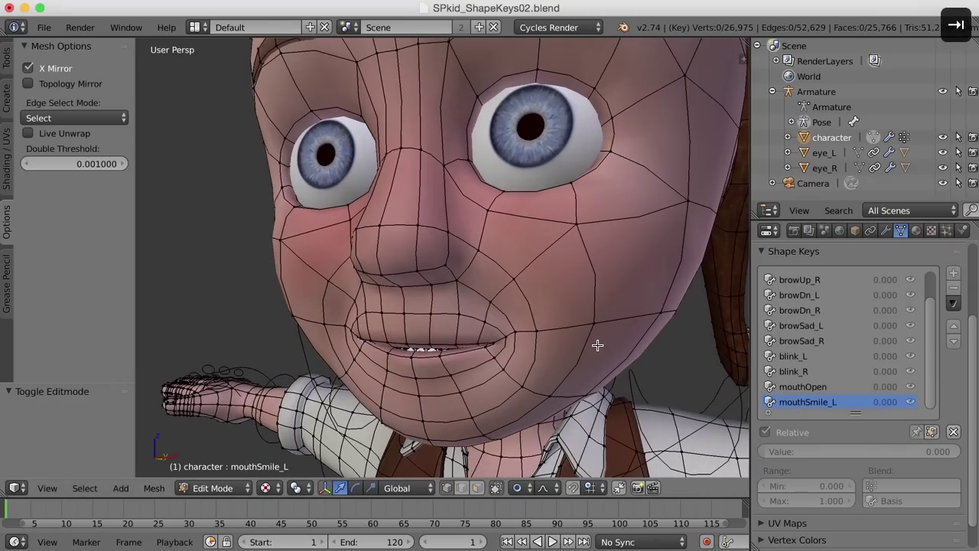
{"action": "middle_click_drag", "start_coordinate": [561, 318], "coordinate": [587, 288]}
{"action": "left_click", "coordinate": [530, 289], "text": "alt"}
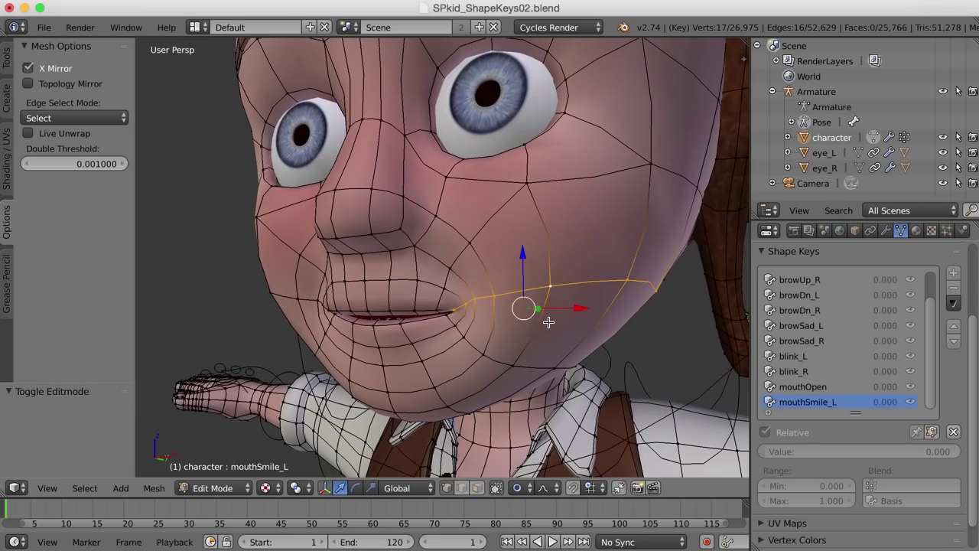
{"action": "middle_click_drag", "start_coordinate": [583, 326], "coordinate": [584, 290]}
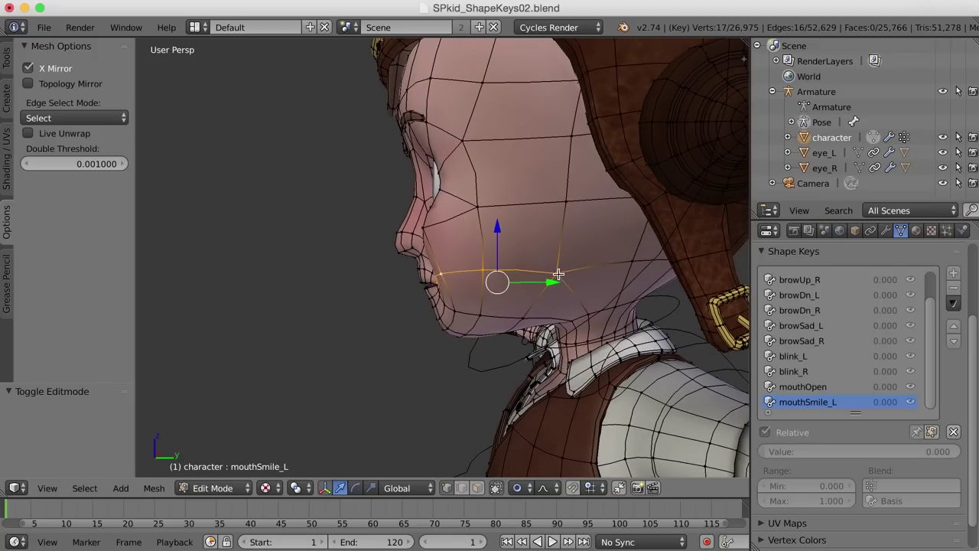
{"action": "scroll", "coordinate": [528, 332], "scroll_direction": "up", "scroll_amount": 3}
{"action": "middle_click_drag", "start_coordinate": [533, 333], "coordinate": [559, 334]}
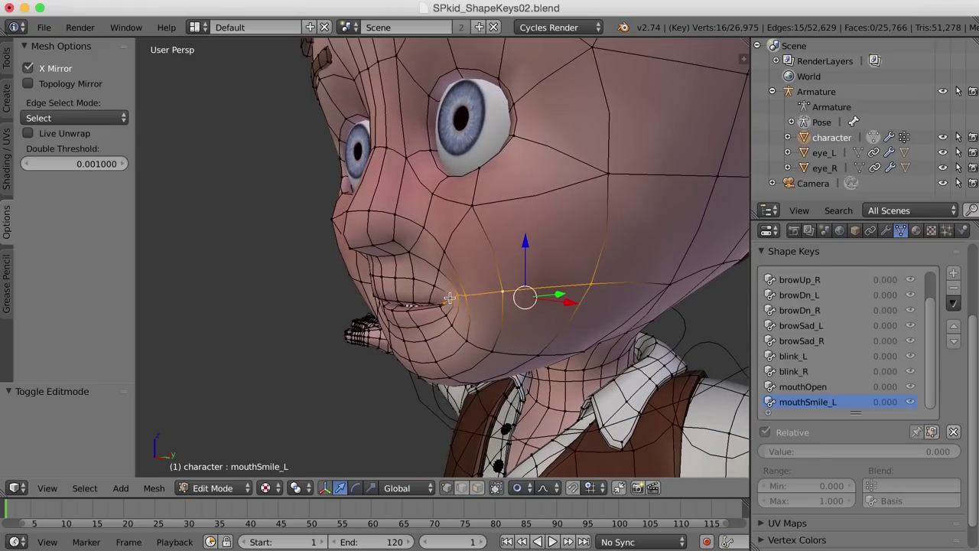
{"action": "middle_click_drag", "start_coordinate": [591, 297], "coordinate": [632, 307]}
{"action": "right_click", "coordinate": [594, 280]}
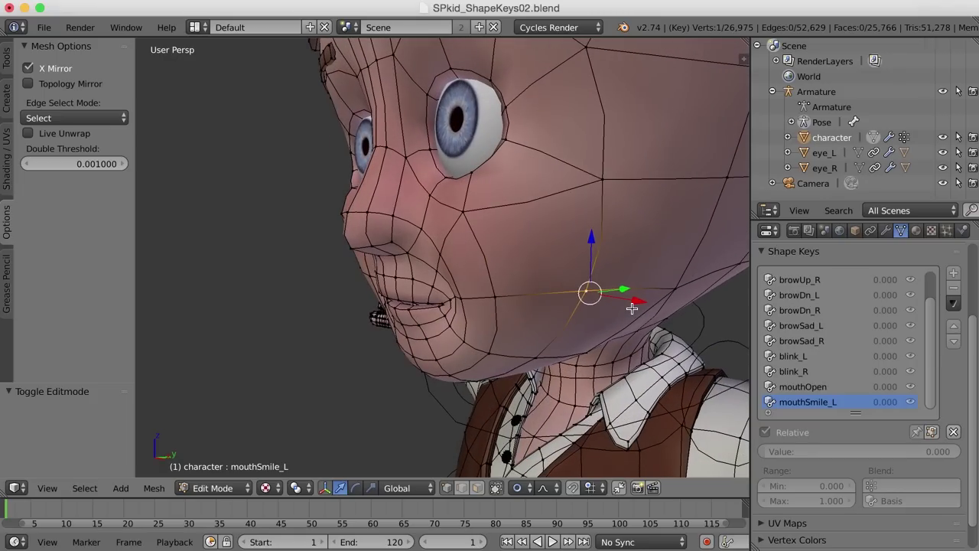
{"action": "key", "text": "shift+s"}
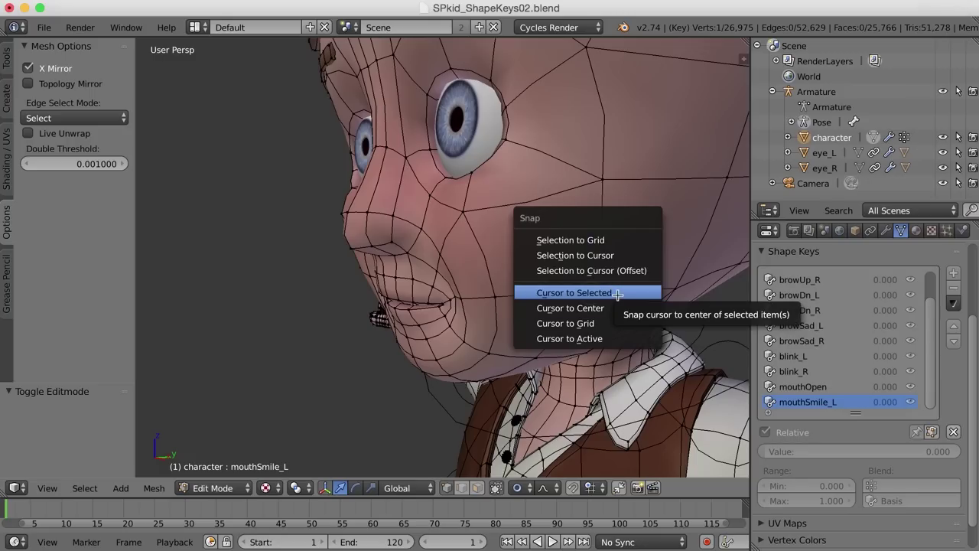
{"action": "left_click", "coordinate": [617, 293]}
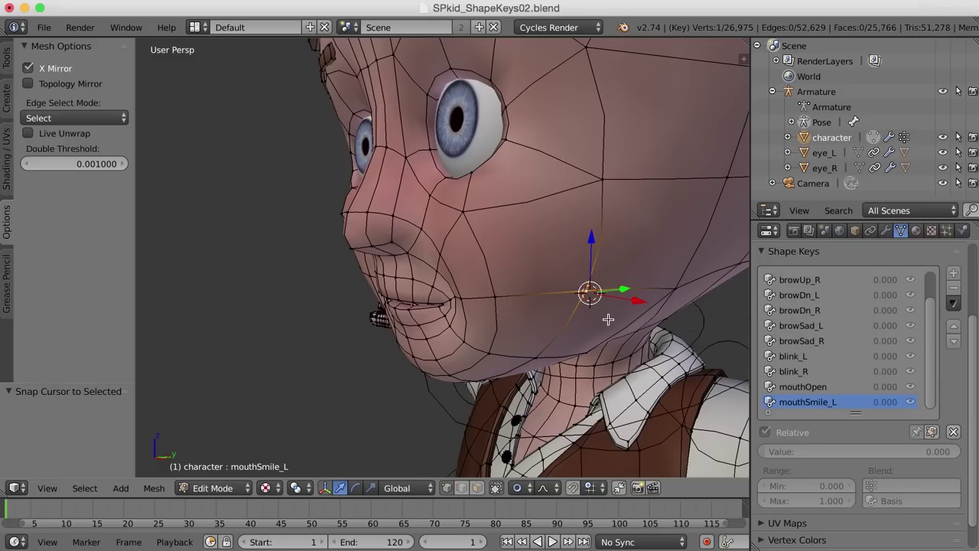
Reselect the cheek edge loop, leaving out its end vertex.
{"action": "middle_click_drag", "start_coordinate": [605, 319], "coordinate": [625, 315]}
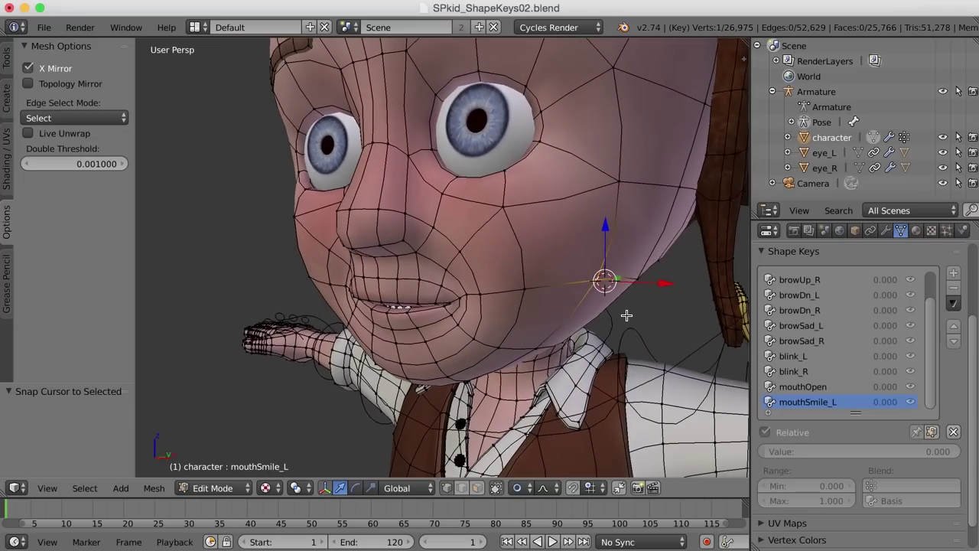
{"action": "left_click", "coordinate": [555, 285], "text": "alt"}
{"action": "middle_click_drag", "start_coordinate": [615, 317], "coordinate": [596, 341]}
{"action": "left_click", "coordinate": [680, 292], "text": "shift"}
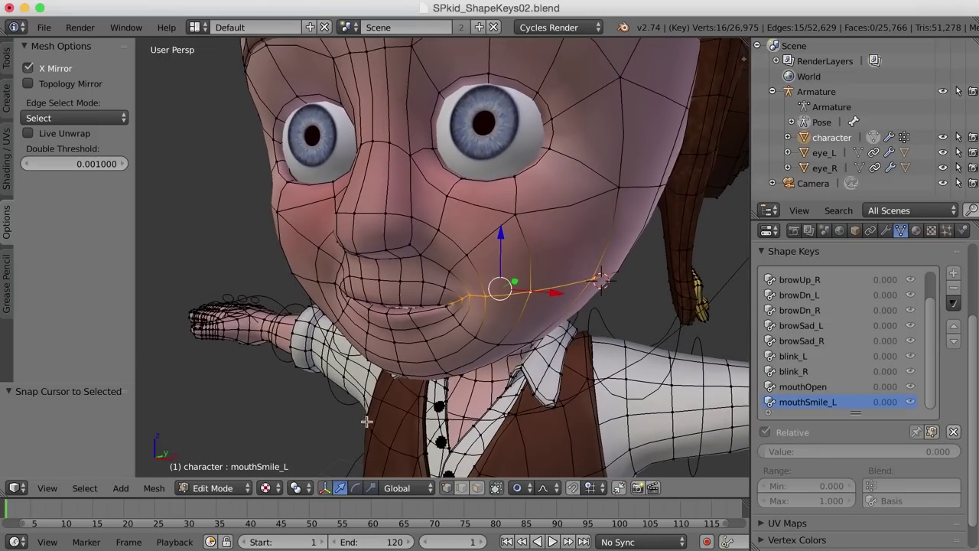
Set the pivot point to the 3D cursor and switch the transform gizmo to scaling.
{"action": "left_click", "coordinate": [301, 487]}
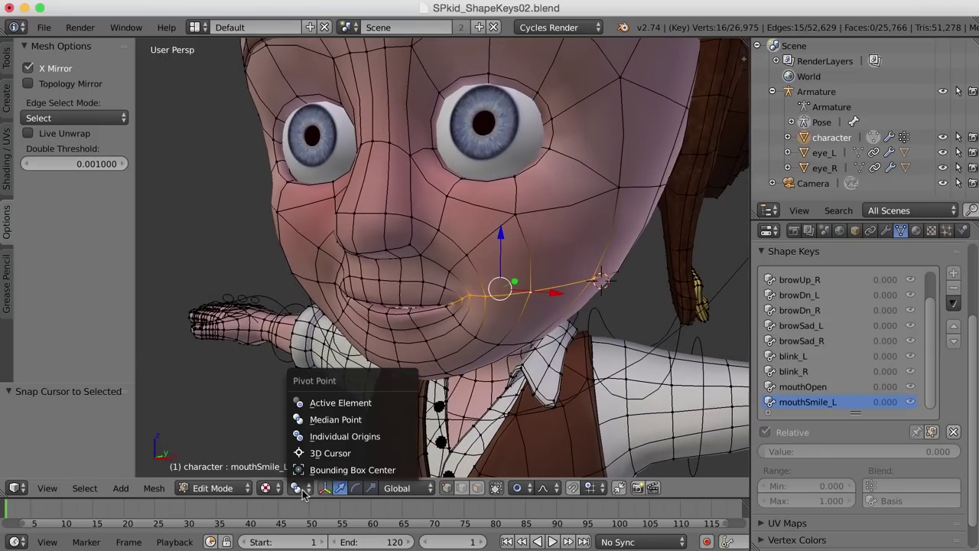
{"action": "left_click", "coordinate": [361, 452]}
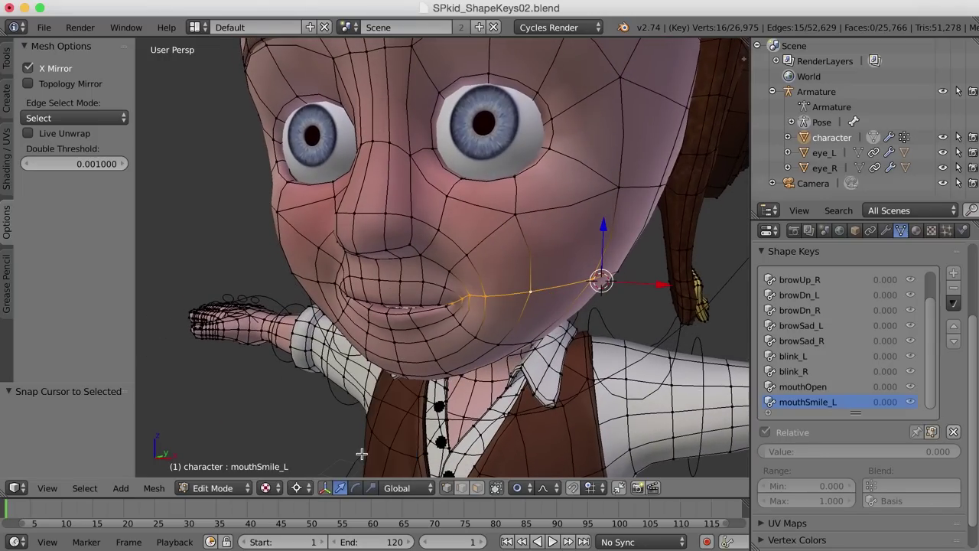
{"action": "scroll", "coordinate": [561, 380], "scroll_direction": "right", "scroll_amount": 5}
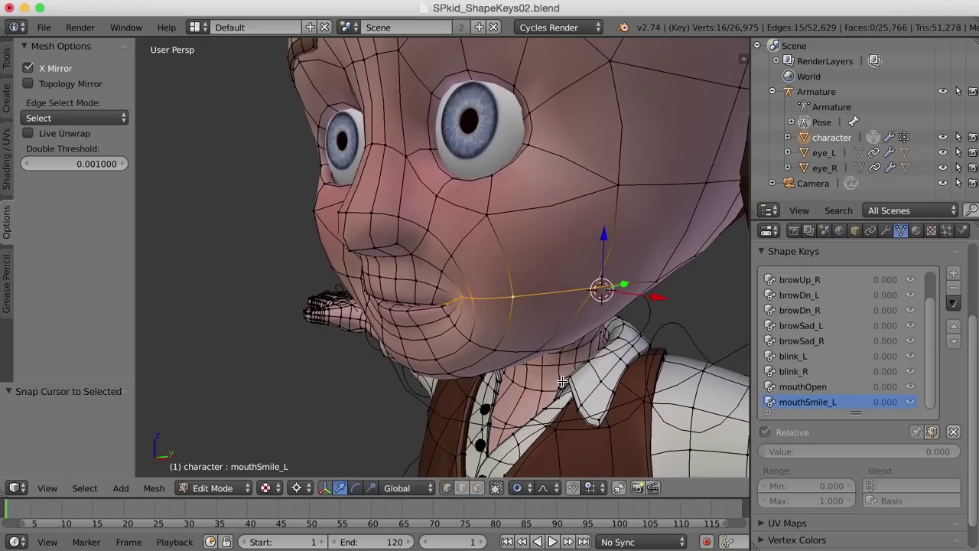
{"action": "key", "text": "ctrl+alt+Right"}
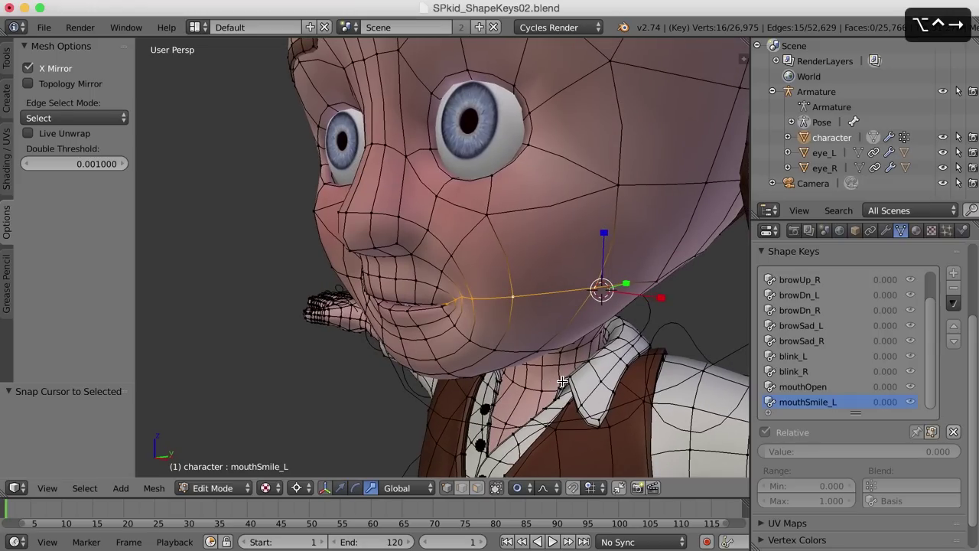
{"action": "scroll", "coordinate": [554, 349], "scroll_direction": "right", "scroll_amount": 1, "text": "ctrl+alt"}
{"action": "scroll", "coordinate": [562, 348], "scroll_direction": "right", "scroll_amount": 5, "text": "ctrl+alt"}
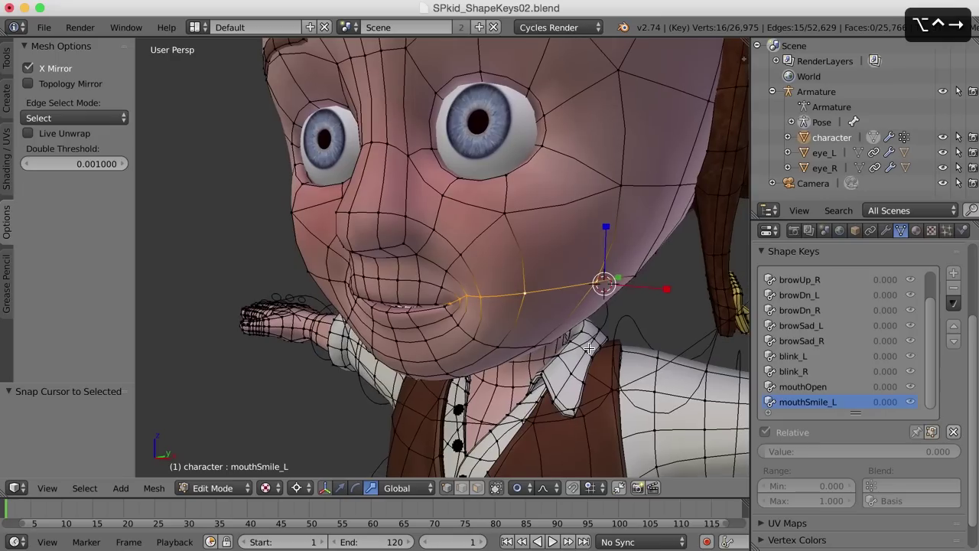
{"action": "scroll", "coordinate": [575, 352], "scroll_direction": "right", "scroll_amount": 5}
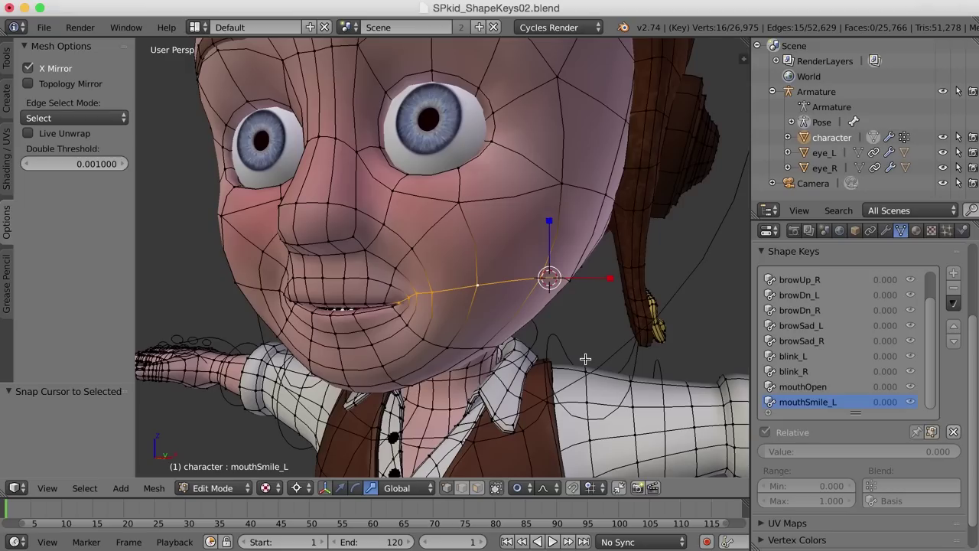
Scale the mouth-corner vertices toward the cheek cursor to 0.867 with proportional falloff.
{"action": "key", "text": "s"}
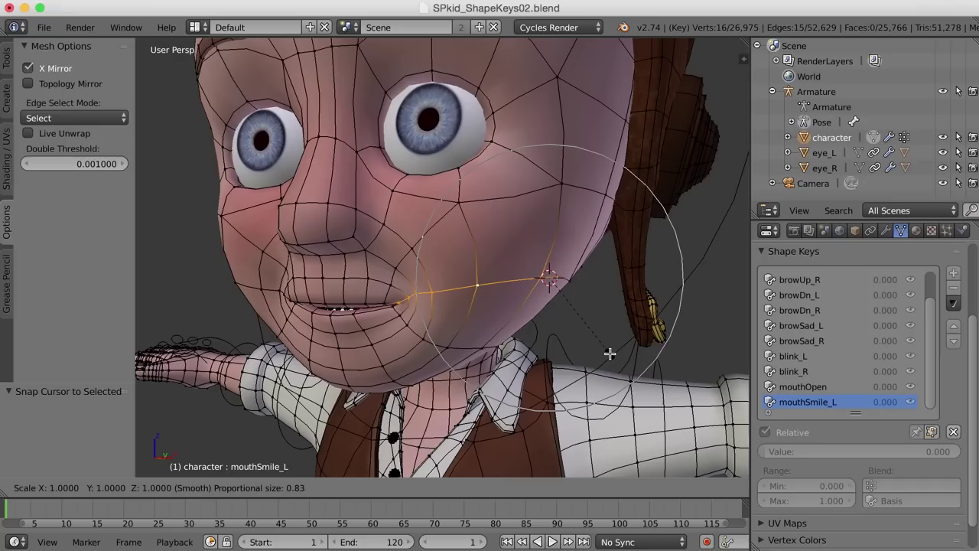
{"action": "key", "text": "Escape"}
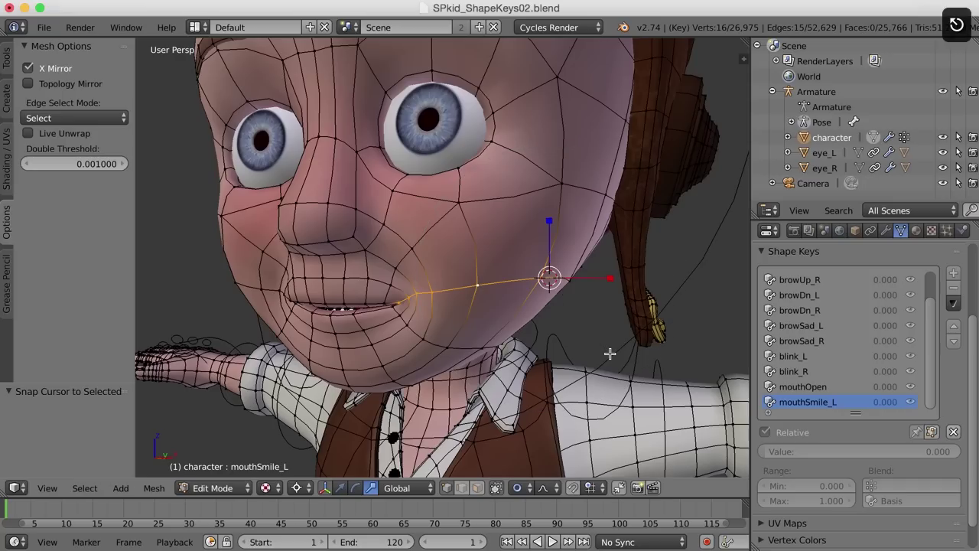
{"action": "middle_click_drag", "start_coordinate": [614, 354], "coordinate": [618, 354]}
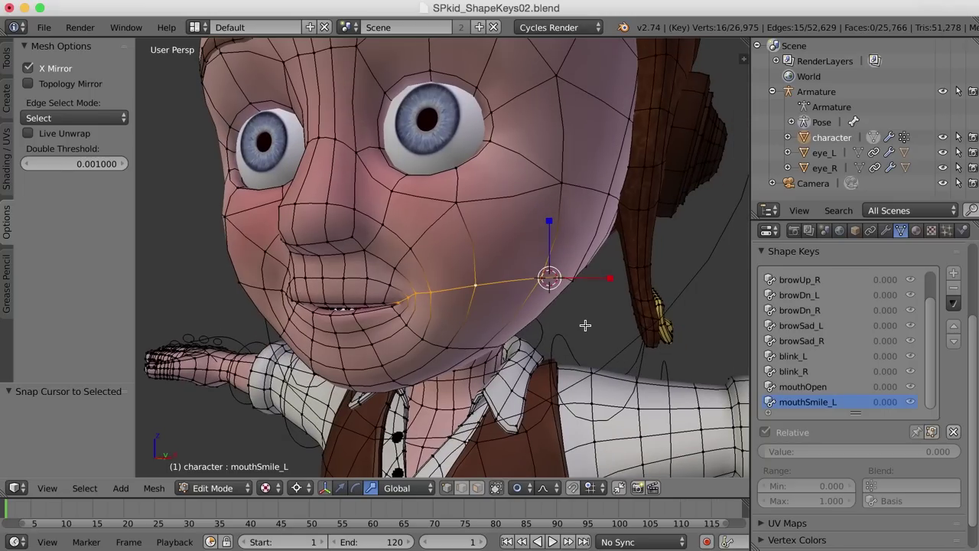
{"action": "key", "text": "s"}
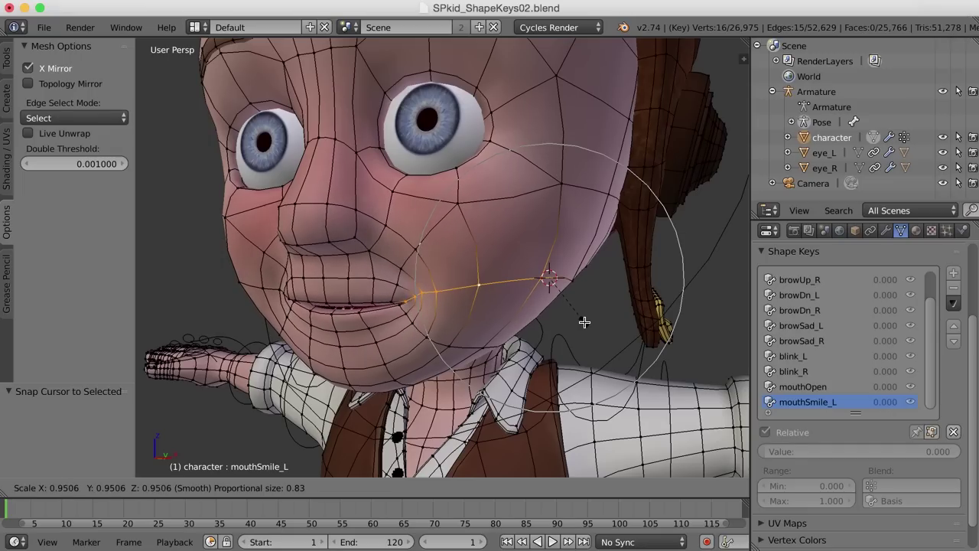
{"action": "left_click", "coordinate": [581, 321]}
{"action": "middle_click_drag", "start_coordinate": [581, 321], "coordinate": [634, 380]}
{"action": "key", "text": "Tab"}
{"action": "key", "text": "Tab"}
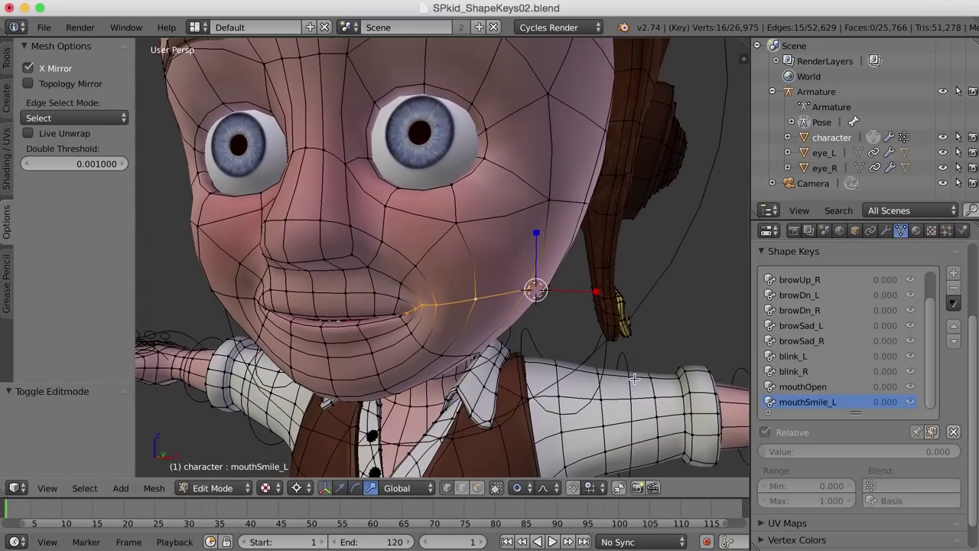
{"action": "key", "text": "s"}
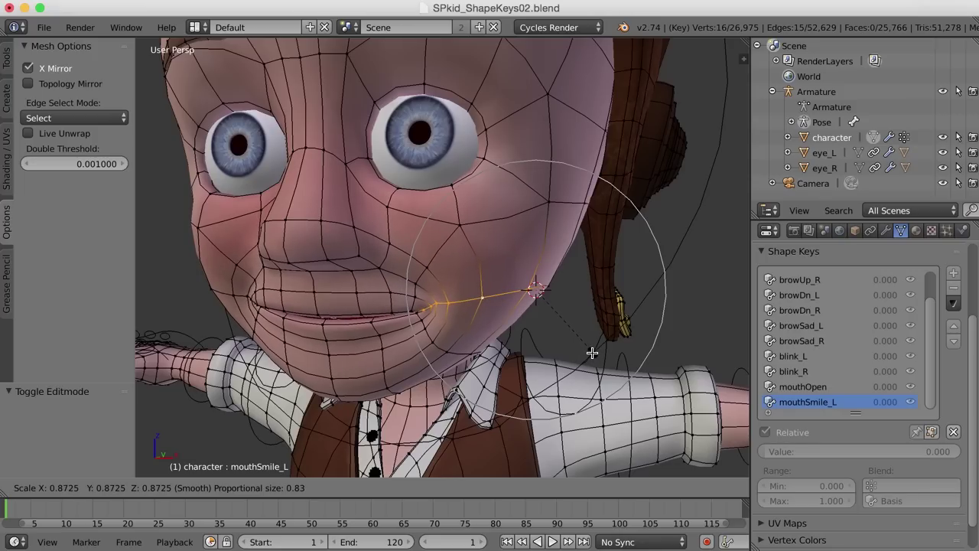
{"action": "left_click", "coordinate": [592, 353]}
{"action": "mouse_move", "coordinate": [538, 345]}
{"action": "middle_mouse_down"}
{"action": "mouse_move", "coordinate": [559, 332]}
{"action": "mouse_move", "coordinate": [553, 343]}
{"action": "middle_mouse_up"}
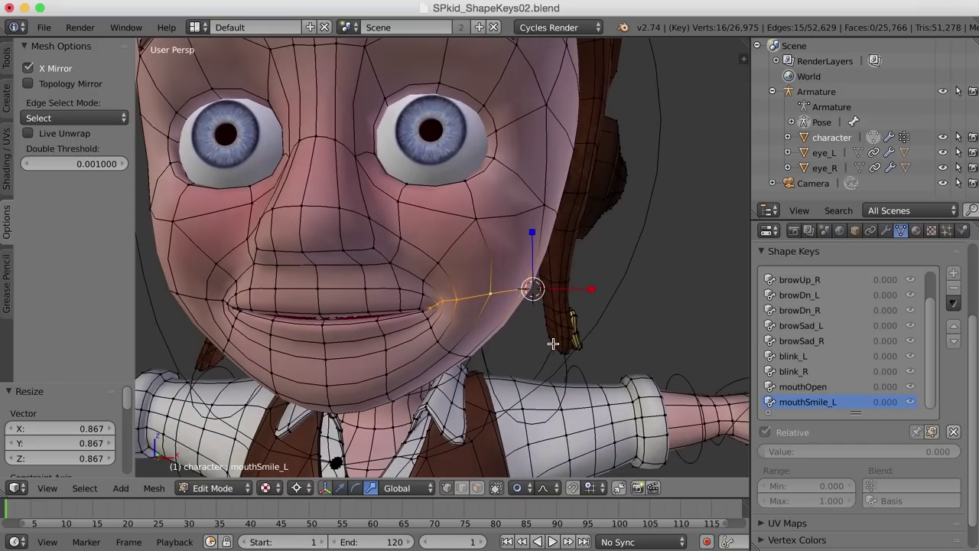
Move the 3D cursor onto a single left-cheek vertex.
{"action": "right_click", "coordinate": [476, 220]}
{"action": "middle_click_drag", "start_coordinate": [577, 271], "coordinate": [575, 273]}
{"action": "key", "text": "shift+s"}
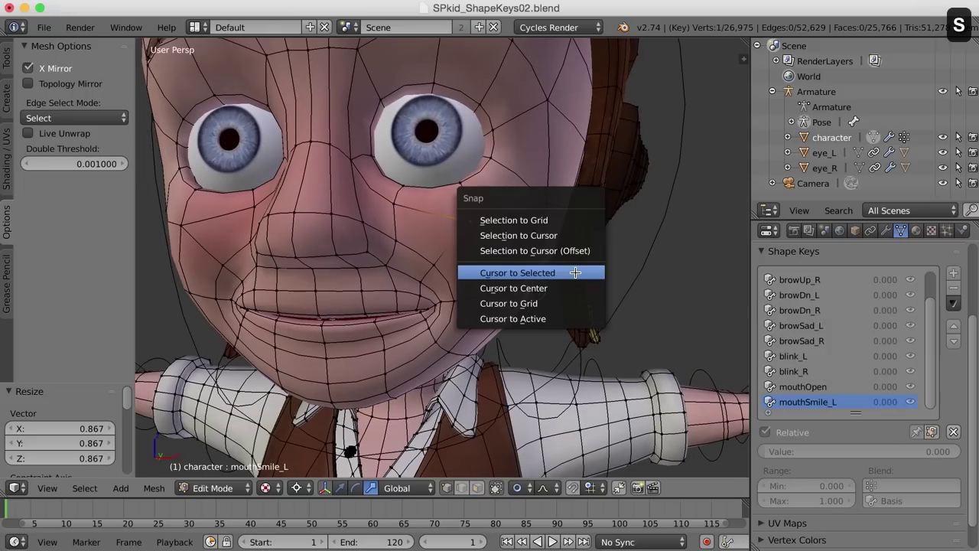
{"action": "left_click", "coordinate": [573, 273]}
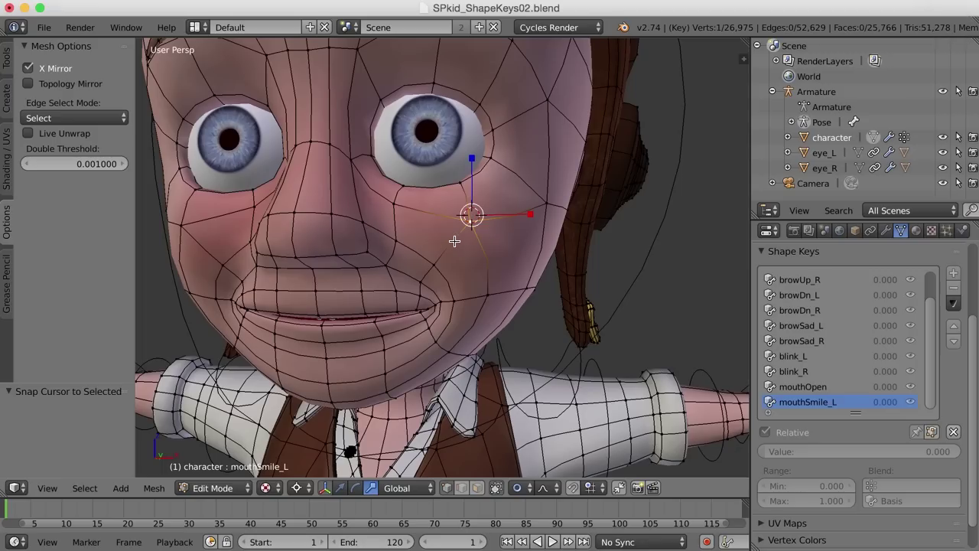
Scale the mouth corner toward the cheek cursor to 0.910 with proportional falloff.
{"action": "mouse_move", "coordinate": [539, 270]}
{"action": "middle_mouse_down"}
{"action": "mouse_move", "coordinate": [610, 267]}
{"action": "mouse_move", "coordinate": [485, 268]}
{"action": "mouse_move", "coordinate": [546, 269]}
{"action": "middle_mouse_up"}
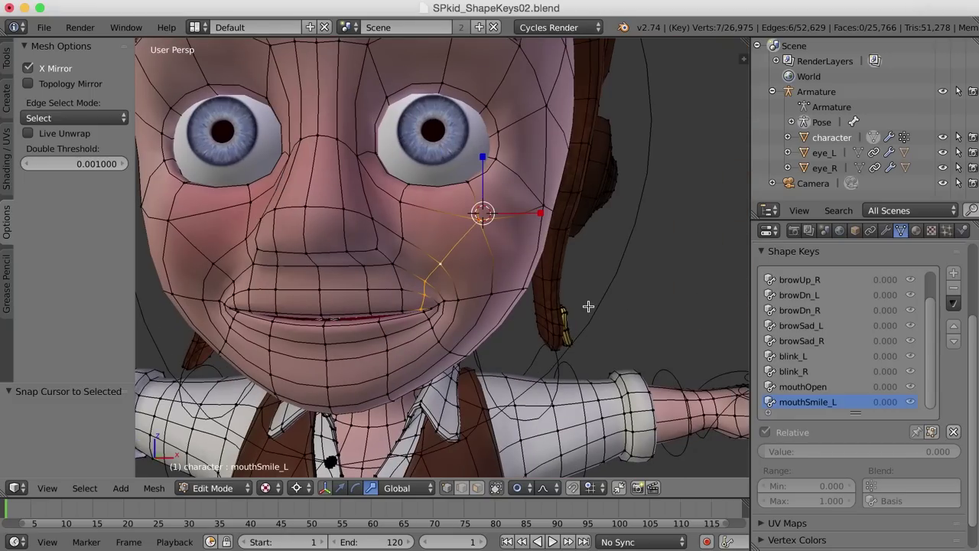
{"action": "key", "text": "s"}
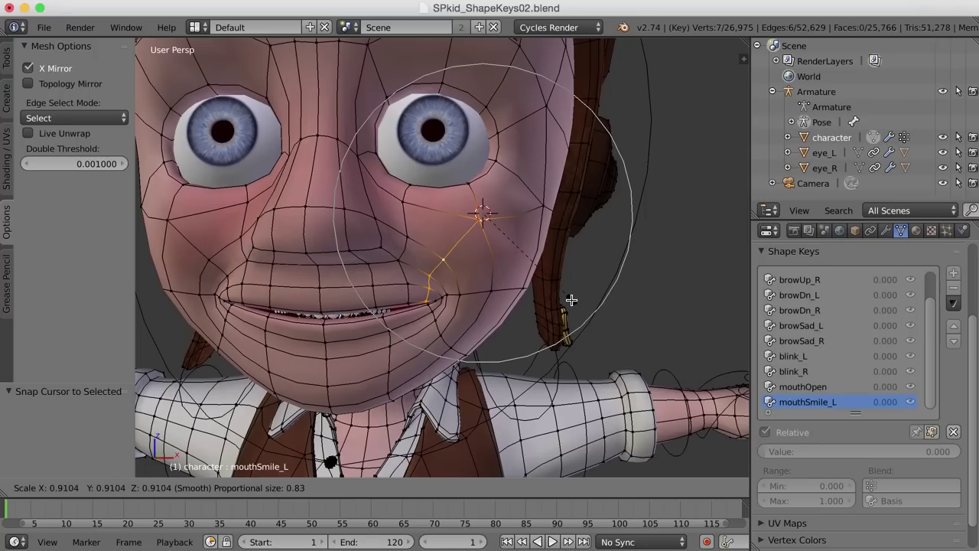
{"action": "left_click", "coordinate": [573, 299]}
{"action": "mouse_move", "coordinate": [586, 298]}
{"action": "middle_mouse_down"}
{"action": "mouse_move", "coordinate": [564, 304]}
{"action": "mouse_move", "coordinate": [573, 295]}
{"action": "middle_mouse_up"}
{"action": "scroll", "coordinate": [572, 295], "scroll_direction": "down", "scroll_amount": 5}
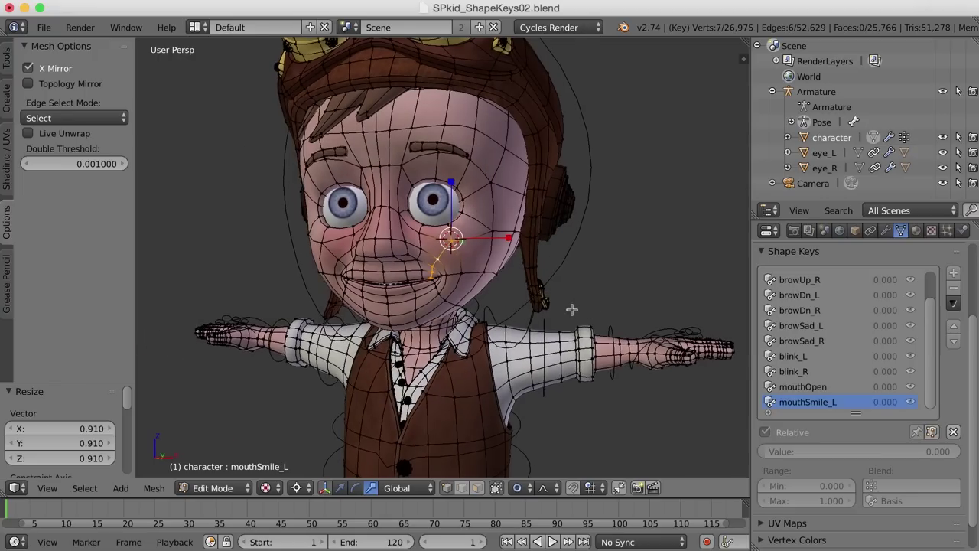
Preview the smile in Object Mode, then back in Edit Mode set the pivot to Median Point.
{"action": "scroll", "coordinate": [573, 308], "scroll_direction": "up", "scroll_amount": 1}
{"action": "key", "text": "Tab"}
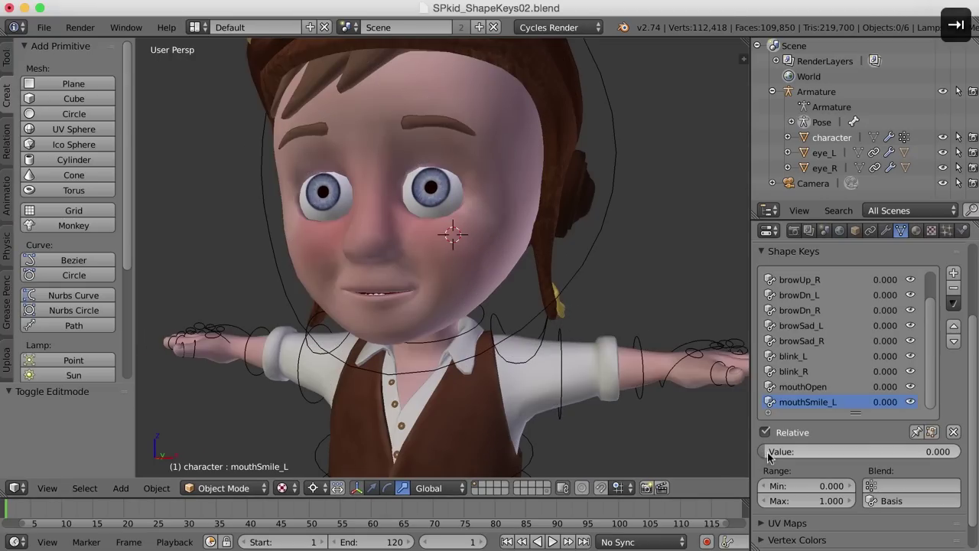
{"action": "key", "text": "Tab"}
{"action": "scroll", "coordinate": [442, 257], "scroll_direction": "up", "scroll_amount": 3}
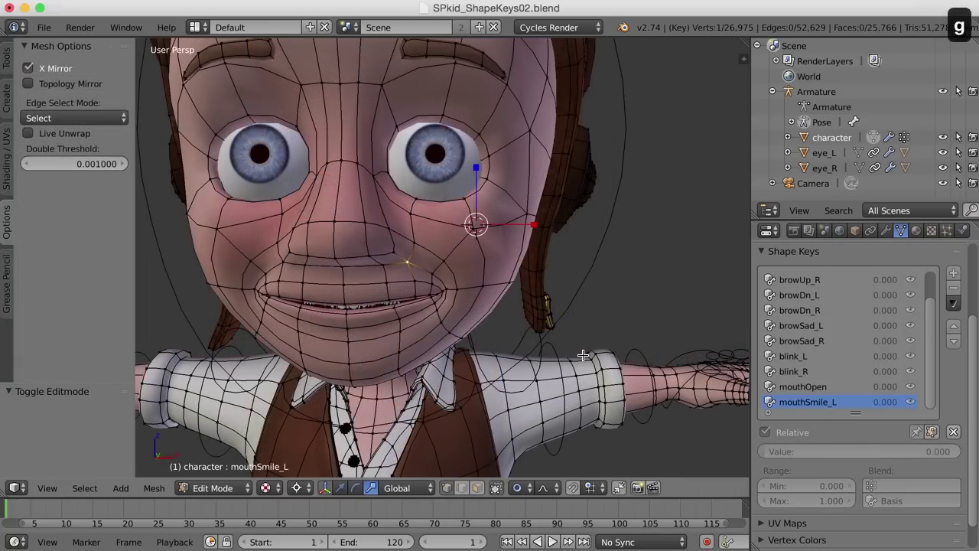
{"action": "left_click", "coordinate": [297, 487]}
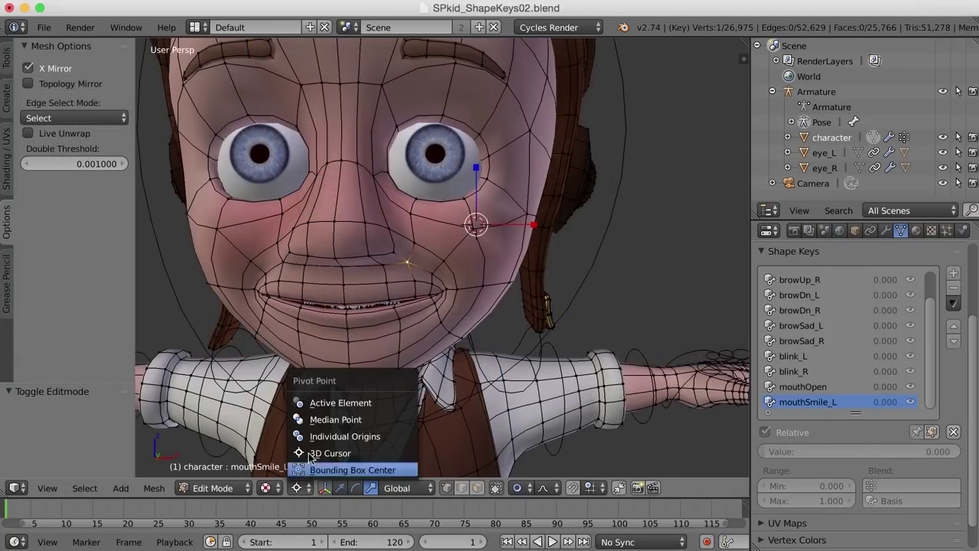
{"action": "left_click", "coordinate": [328, 419]}
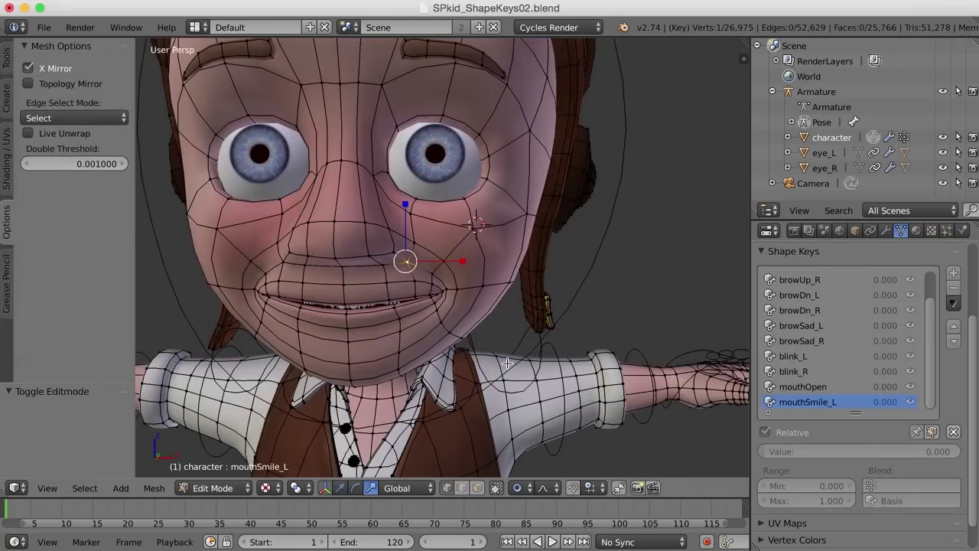
Nudge the mouth corner inward along X with the move gizmo, then slide mouthSmile_L from 1 to 0.
{"action": "key", "text": "g"}
{"action": "scroll", "coordinate": [596, 375], "scroll_direction": "up", "scroll_amount": 6}
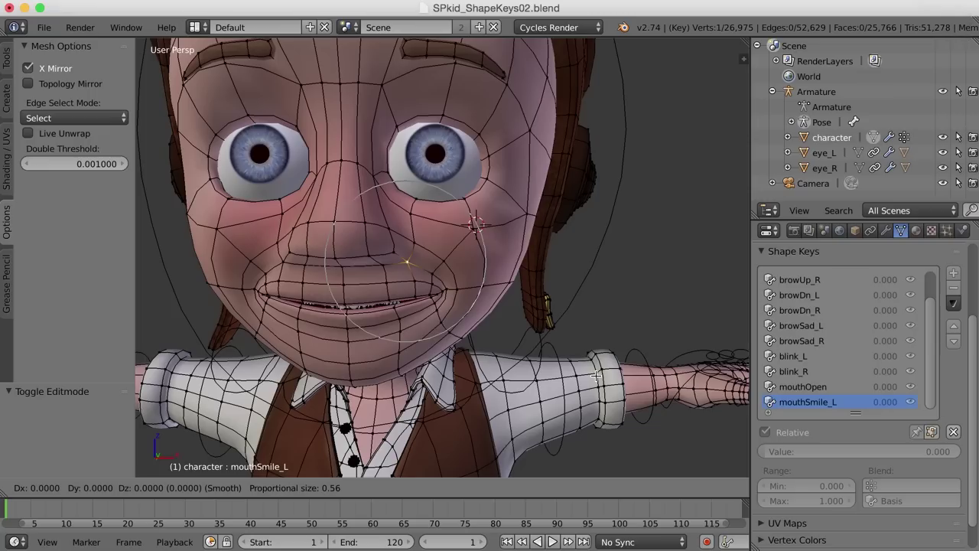
{"action": "scroll", "coordinate": [596, 374], "scroll_direction": "up", "scroll_amount": 4}
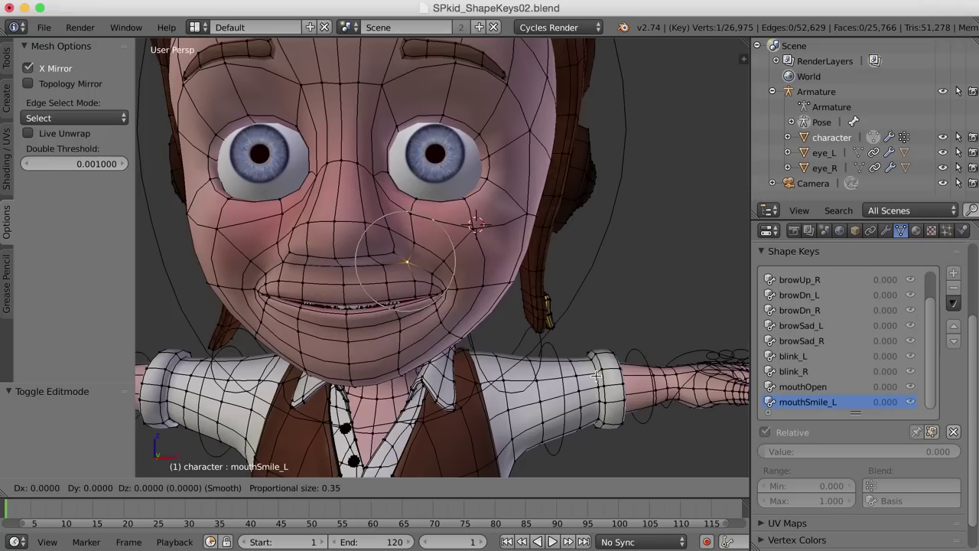
{"action": "key", "text": "Escape"}
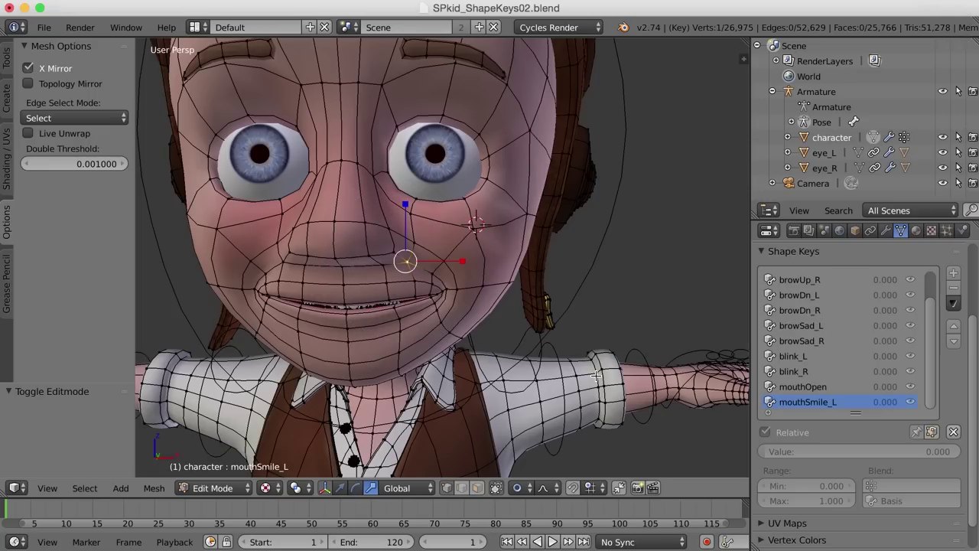
{"action": "key", "text": "ctrl+alt+g"}
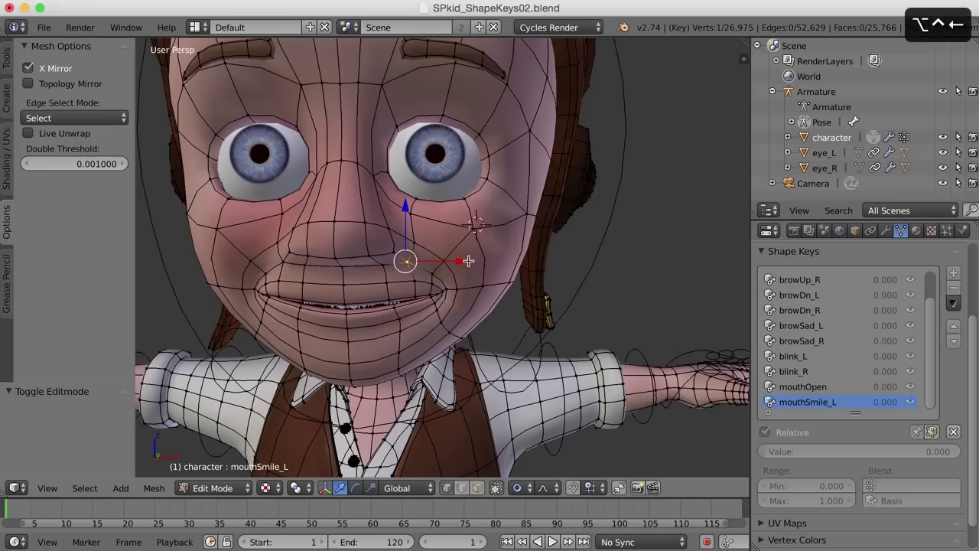
{"action": "left_click_drag", "start_coordinate": [462, 263], "coordinate": [444, 258]}
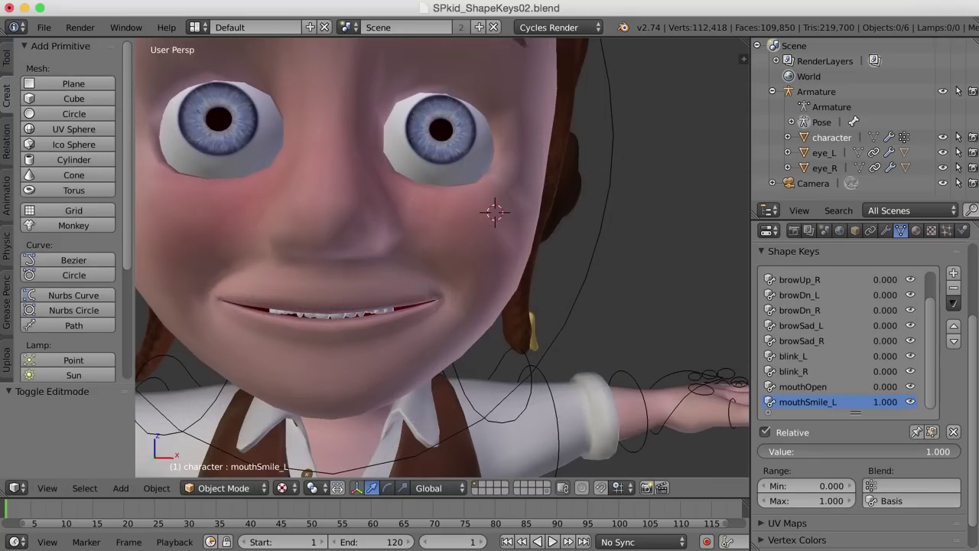
{"action": "left_click_drag", "start_coordinate": [918, 451], "coordinate": [762, 451]}
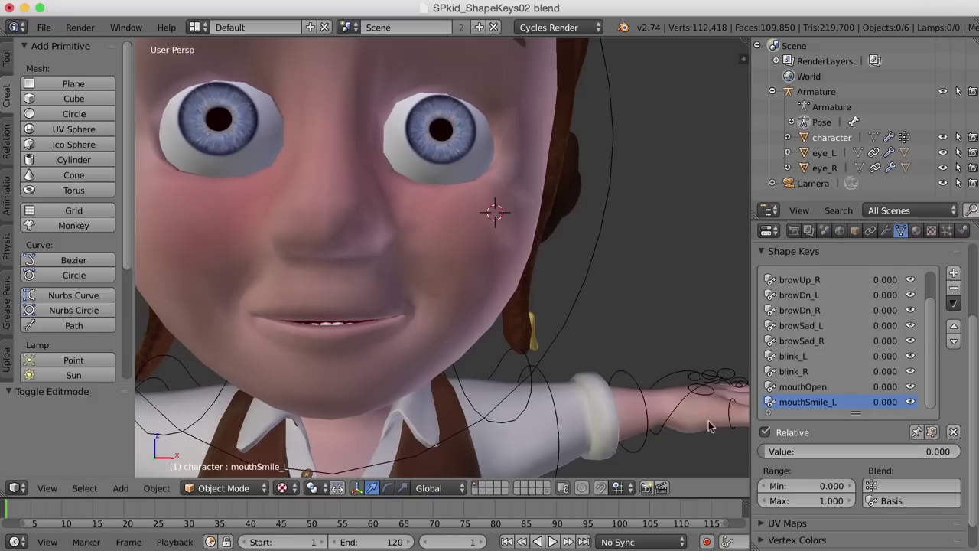
{"action": "middle_click_drag", "start_coordinate": [515, 304], "coordinate": [631, 347]}
Move a cheek vertex with soft proportional falloff.
{"action": "key", "text": "Tab"}
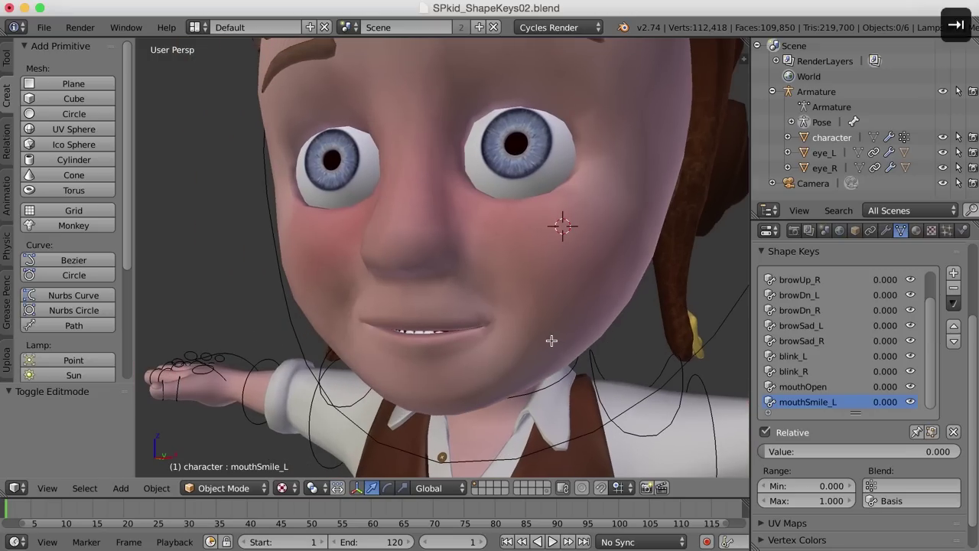
{"action": "right_click", "coordinate": [484, 248]}
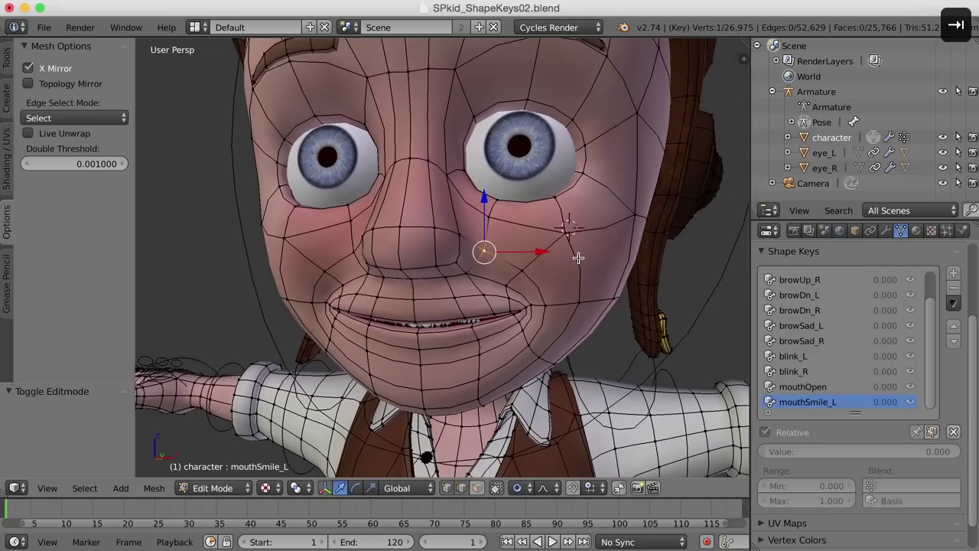
{"action": "middle_click_drag", "start_coordinate": [581, 255], "coordinate": [581, 259]}
{"action": "key", "text": "g"}
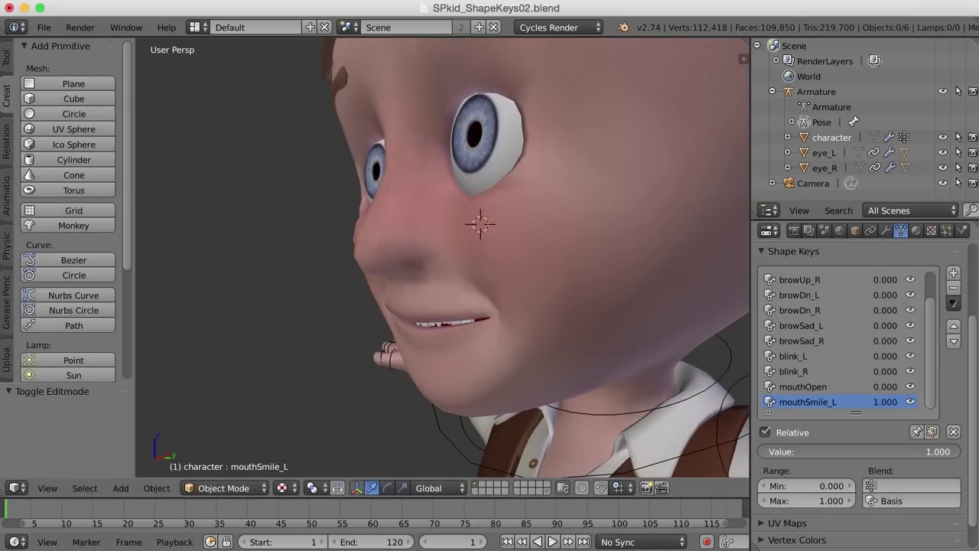
Set mouthSmile_L back to neutral and re-enter Edit Mode zoomed in on the mouth.
{"action": "left_click_drag", "start_coordinate": [956, 451], "coordinate": [761, 451]}
{"action": "key", "text": "Tab"}
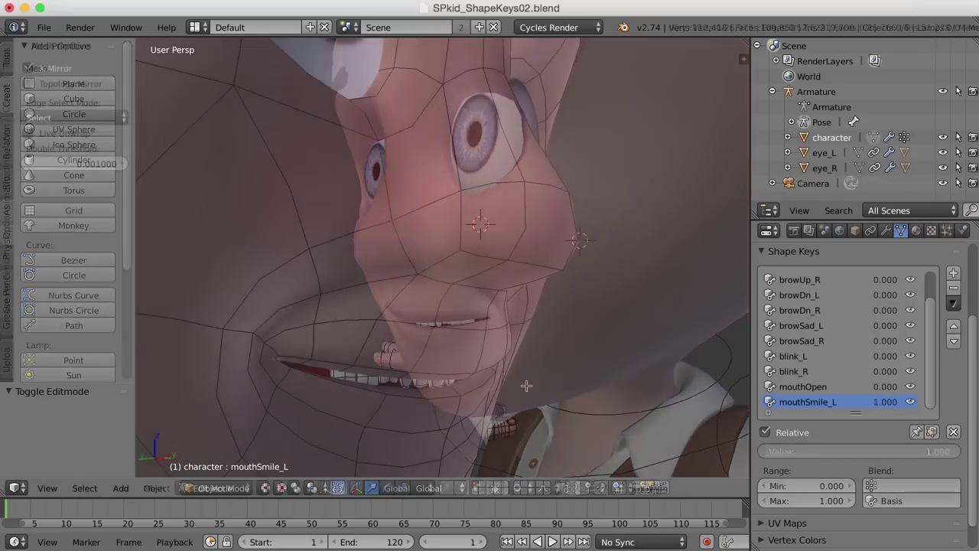
{"action": "middle_click_drag", "start_coordinate": [525, 388], "coordinate": [566, 387]}
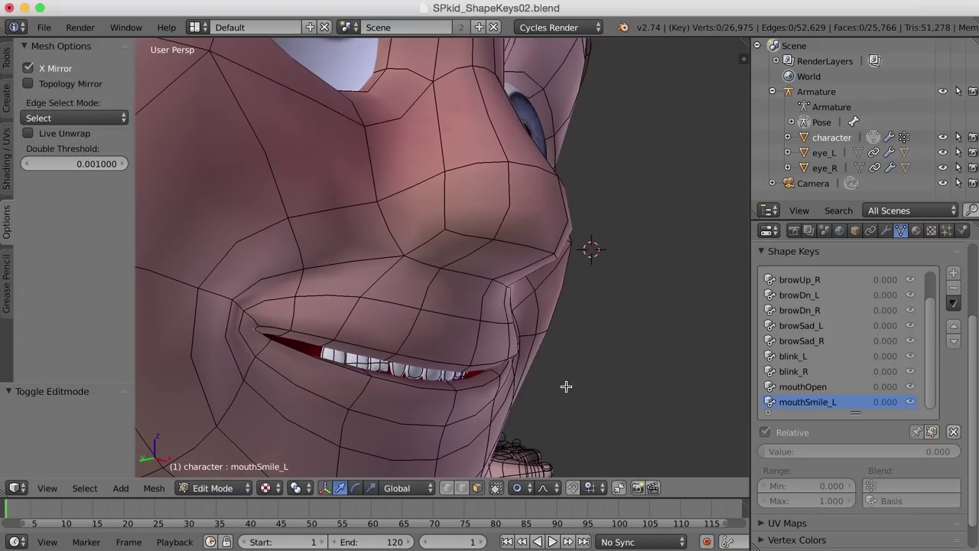
Select a mouth-corner face and lip edges in X-ray and move them upward into a smile.
{"action": "key", "text": "ctrl+Tab"}
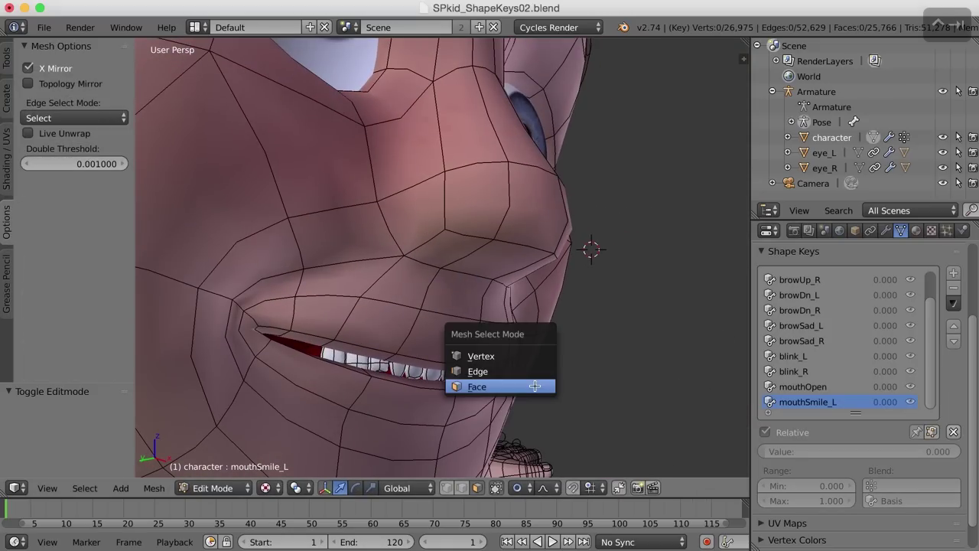
{"action": "left_click", "coordinate": [501, 386]}
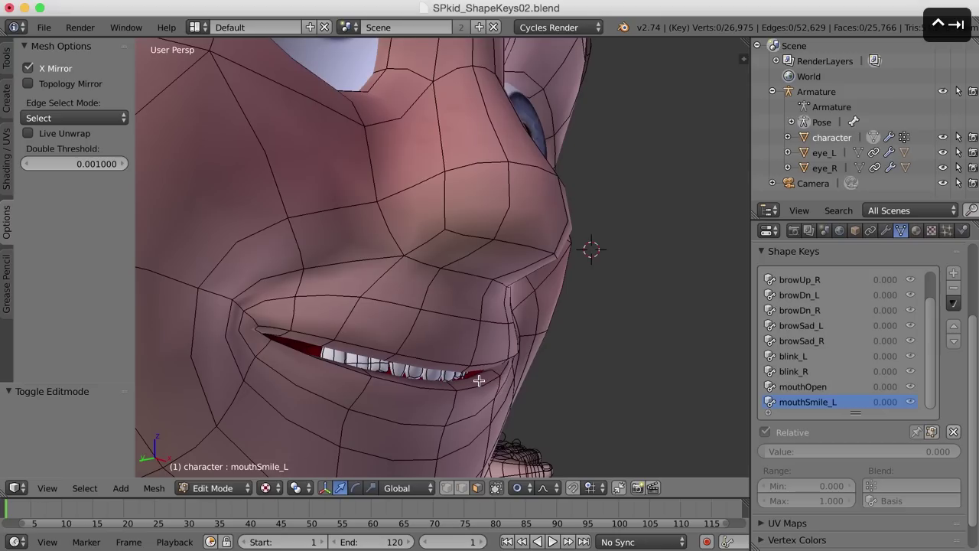
{"action": "right_click", "coordinate": [479, 380]}
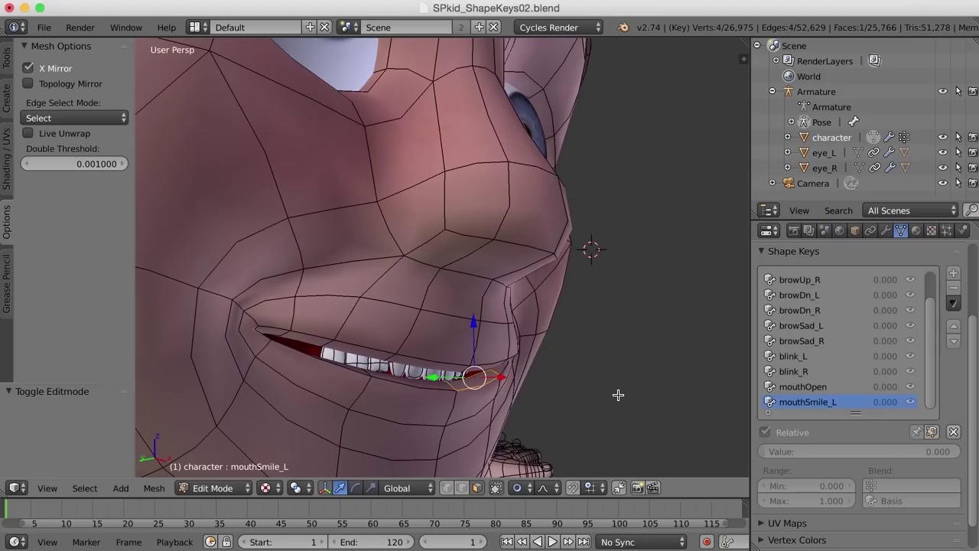
{"action": "middle_click_drag", "start_coordinate": [607, 402], "coordinate": [584, 400]}
{"action": "middle_click_drag", "start_coordinate": [459, 352], "coordinate": [460, 356]}
{"action": "key", "text": "ctrl+Tab"}
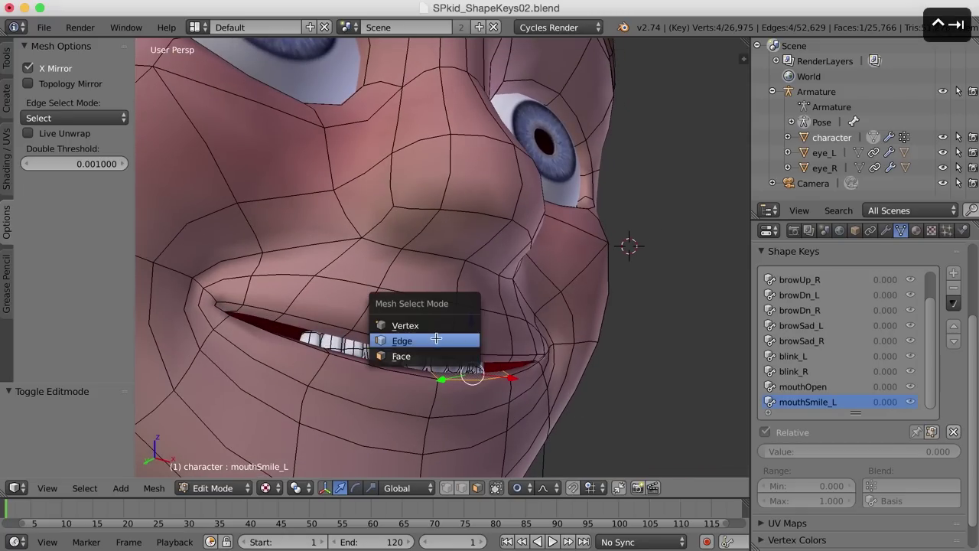
{"action": "left_click", "coordinate": [437, 339]}
{"action": "right_click", "coordinate": [447, 355]}
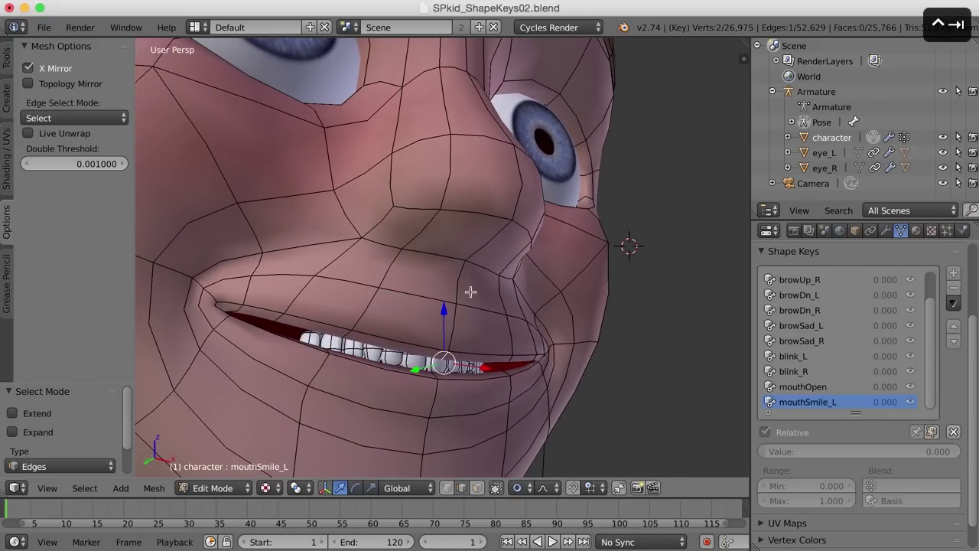
{"action": "key", "text": "alt+z"}
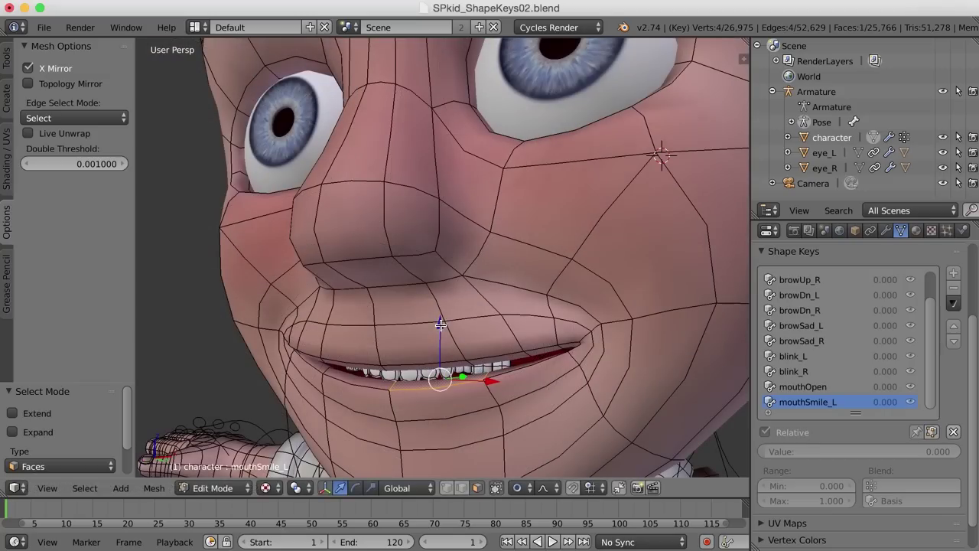
{"action": "key", "text": "g"}
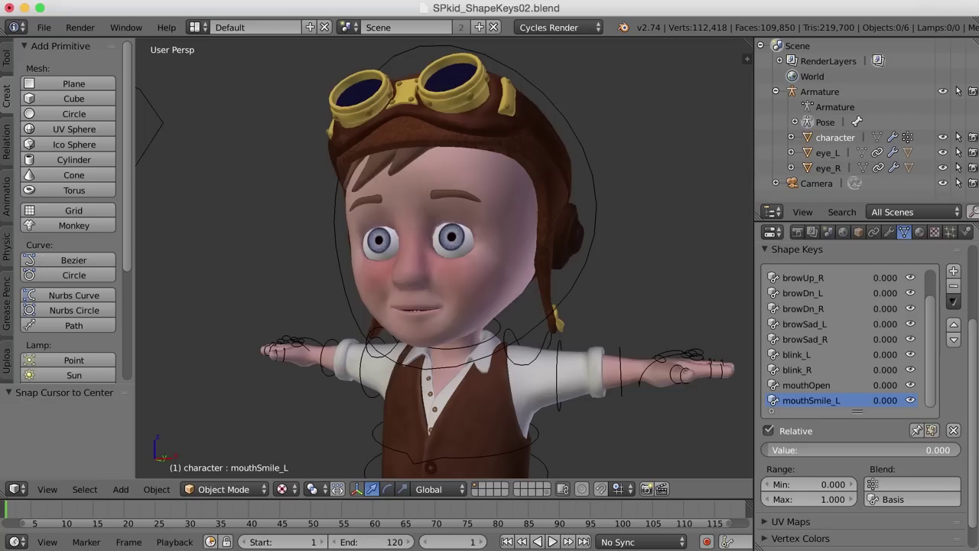
Set mouthSmile_L to 1.000 and create a New Shape From Mix named mouthSmile_R.
{"action": "left_click_drag", "start_coordinate": [768, 450], "coordinate": [960, 450]}
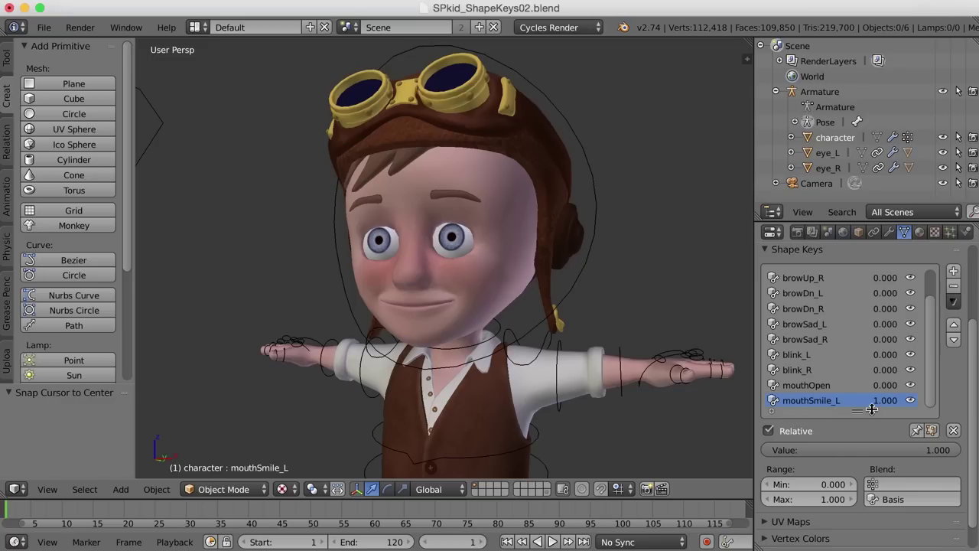
{"action": "left_click", "coordinate": [953, 302]}
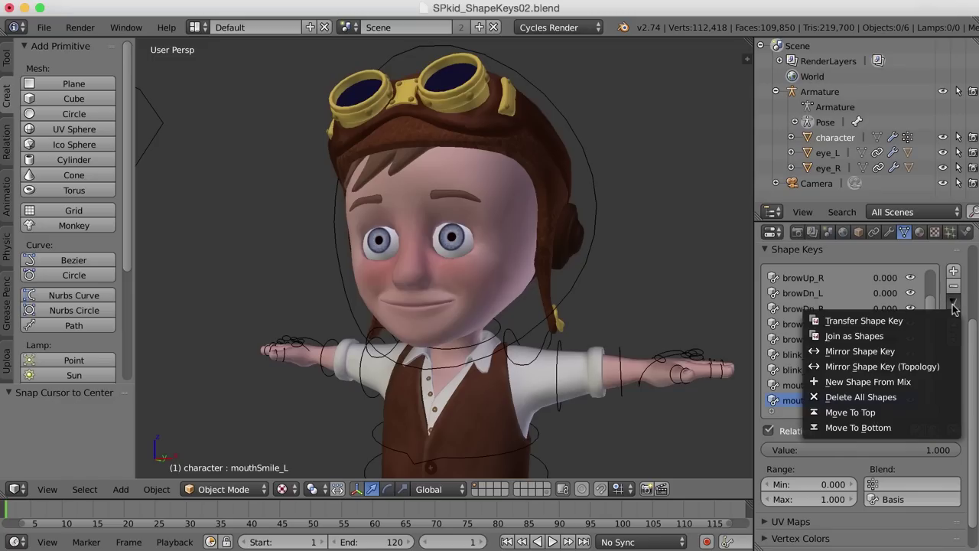
{"action": "left_click", "coordinate": [922, 382]}
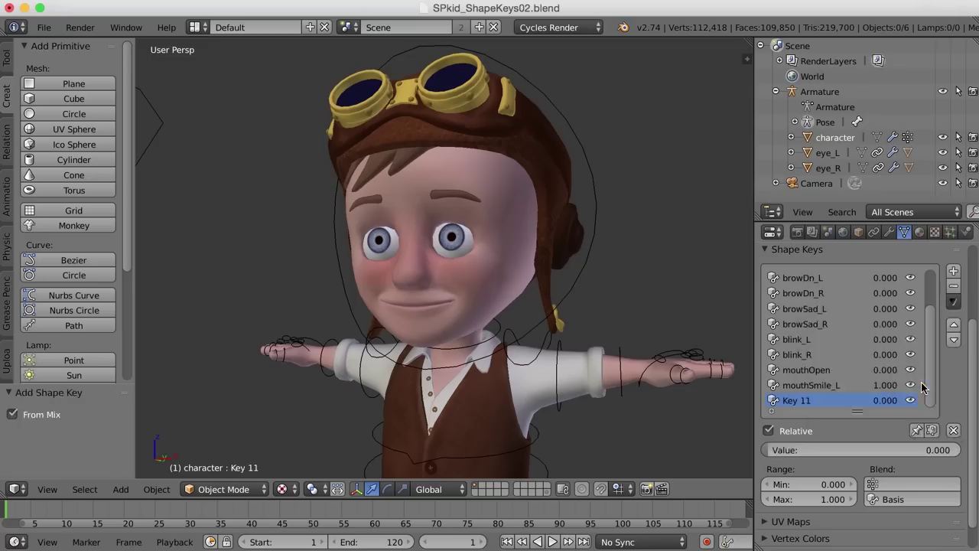
{"action": "double_click", "coordinate": [805, 404]}
{"action": "type", "text": "mouthSmil"}
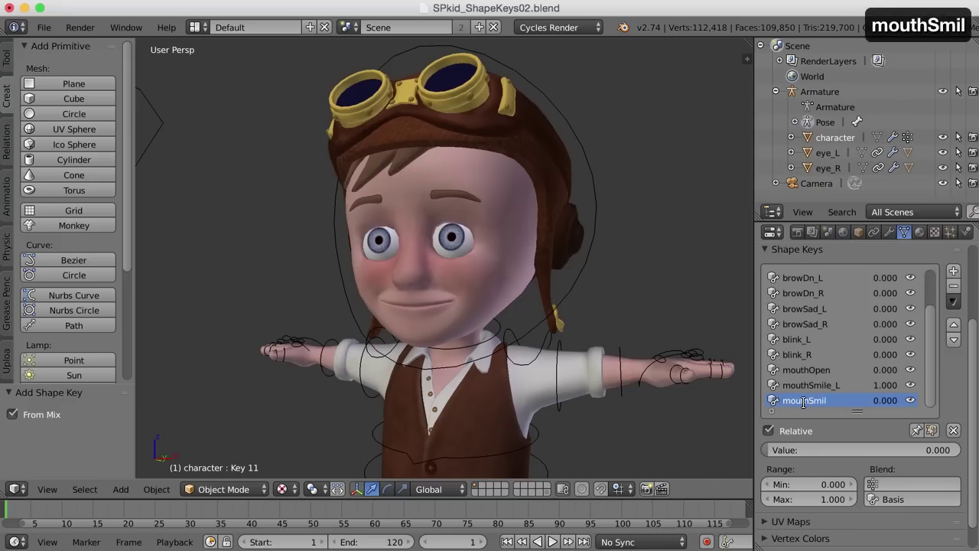
{"action": "type", "text": "e_R"}
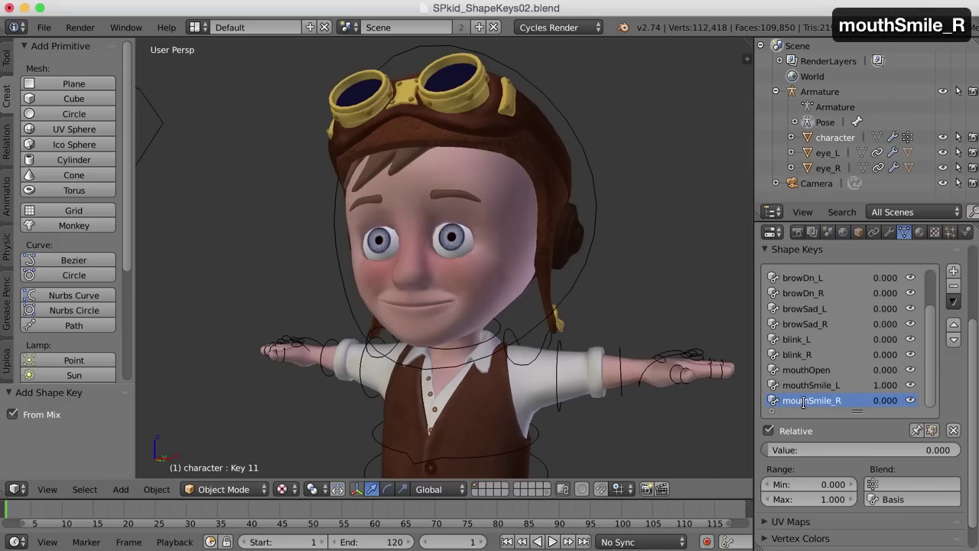
{"action": "key", "text": "Return"}
Reset mouthSmile_L to 0 and leave it as the active shape key.
{"action": "left_click", "coordinate": [811, 385]}
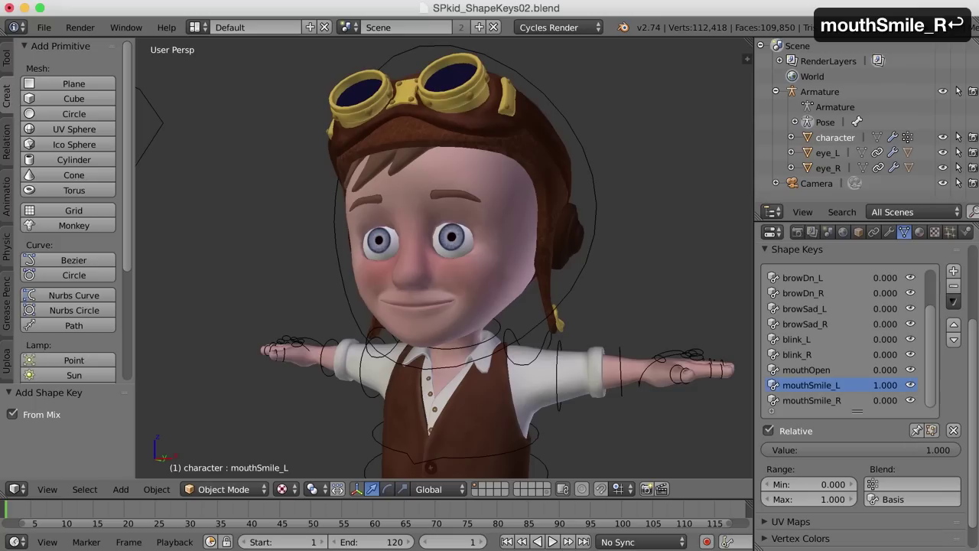
{"action": "left_click_drag", "start_coordinate": [927, 449], "coordinate": [810, 449]}
{"action": "left_click", "coordinate": [836, 400]}
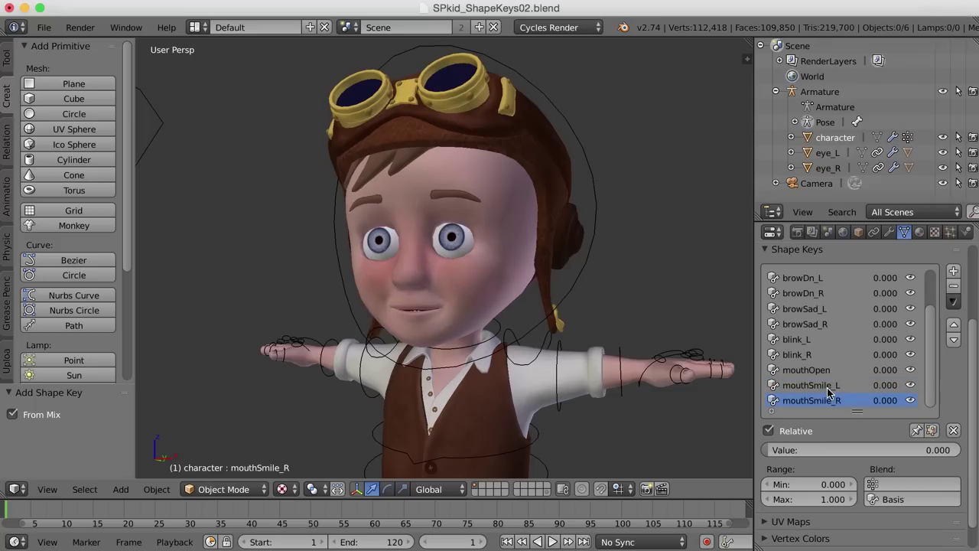
{"action": "left_click", "coordinate": [831, 386]}
Expand the Vertex Groups panel to list the character's groups.
{"action": "scroll", "coordinate": [972, 419], "scroll_direction": "up", "scroll_amount": 5}
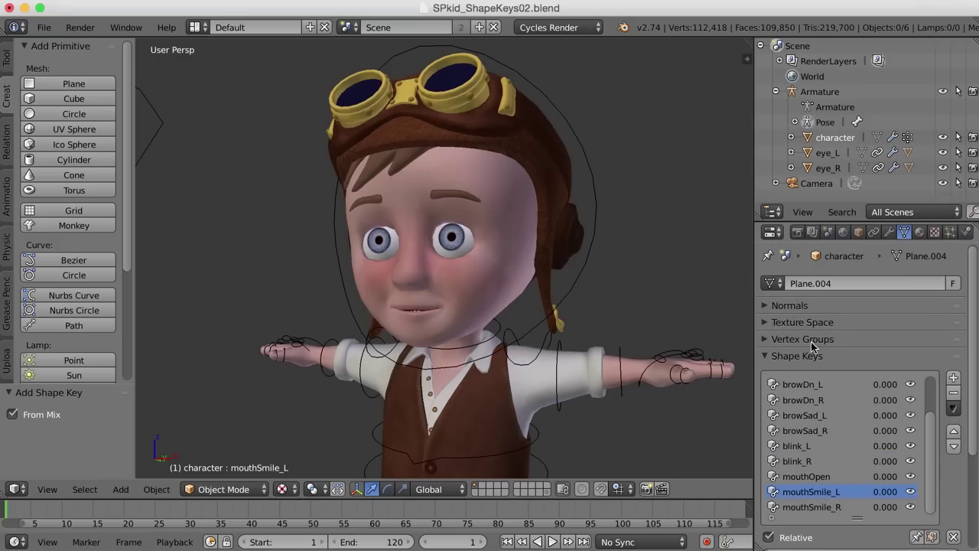
{"action": "left_click", "coordinate": [762, 341]}
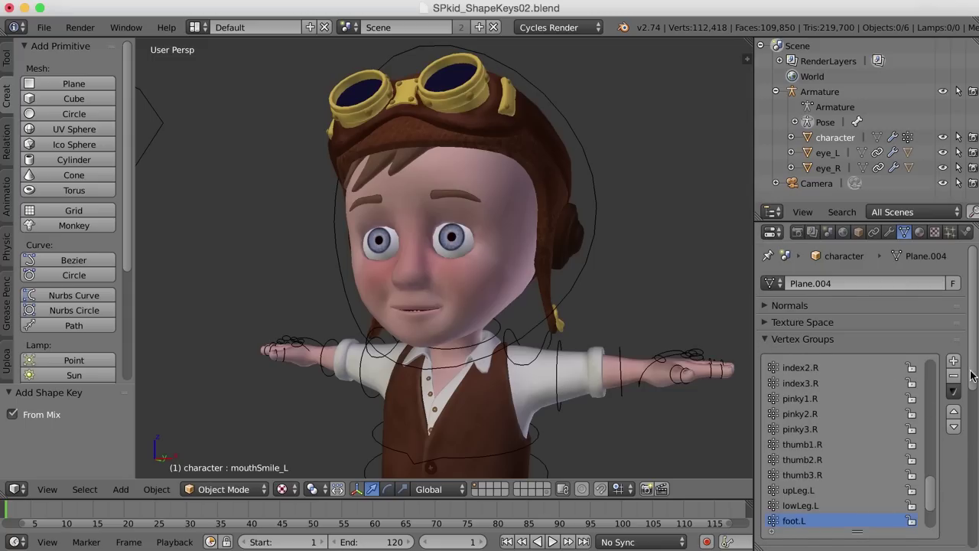
{"action": "scroll", "coordinate": [973, 390], "scroll_direction": "down", "scroll_amount": 2}
{"action": "scroll", "coordinate": [973, 398], "scroll_direction": "down", "scroll_amount": 2}
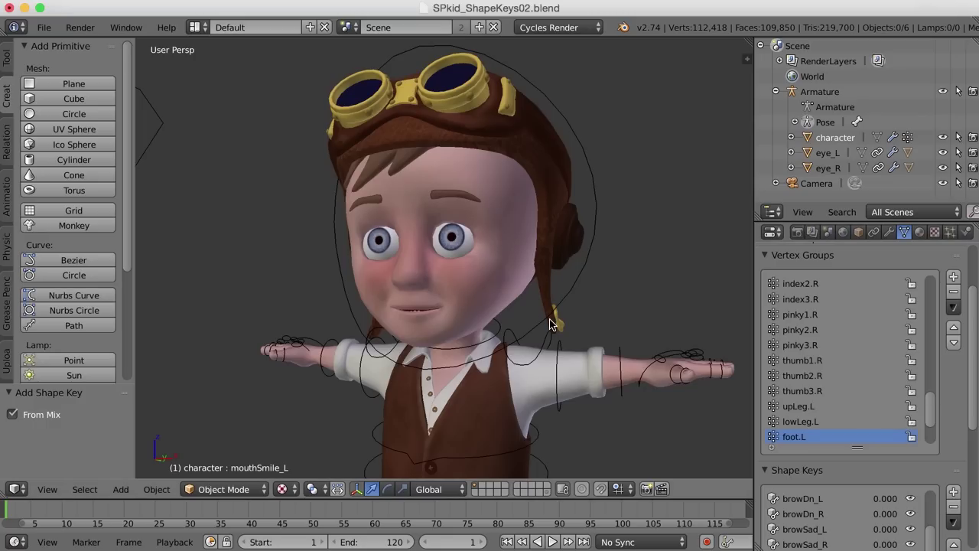
View the whole character in front orthographic wireframe.
{"action": "key", "text": "KP_3"}
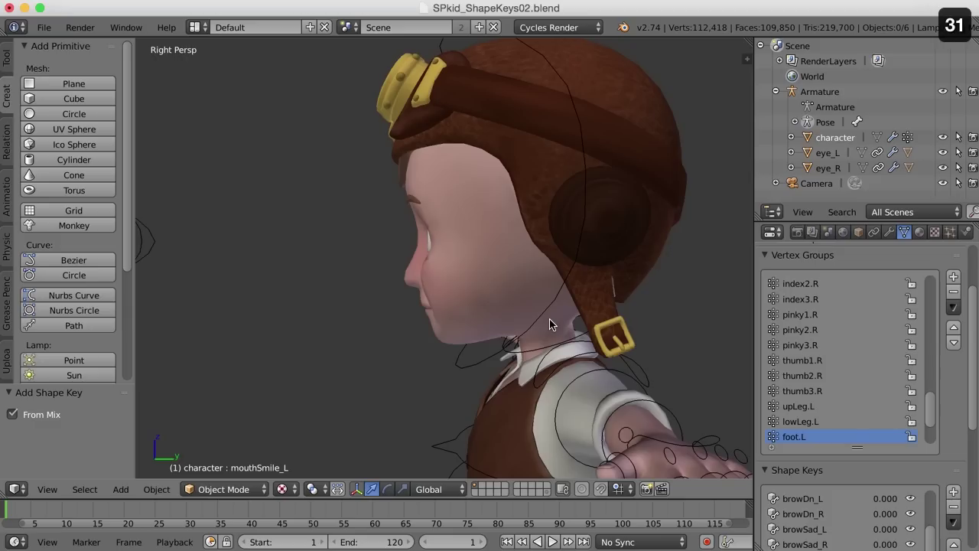
{"action": "key", "text": "KP_1"}
{"action": "key", "text": "KP_5"}
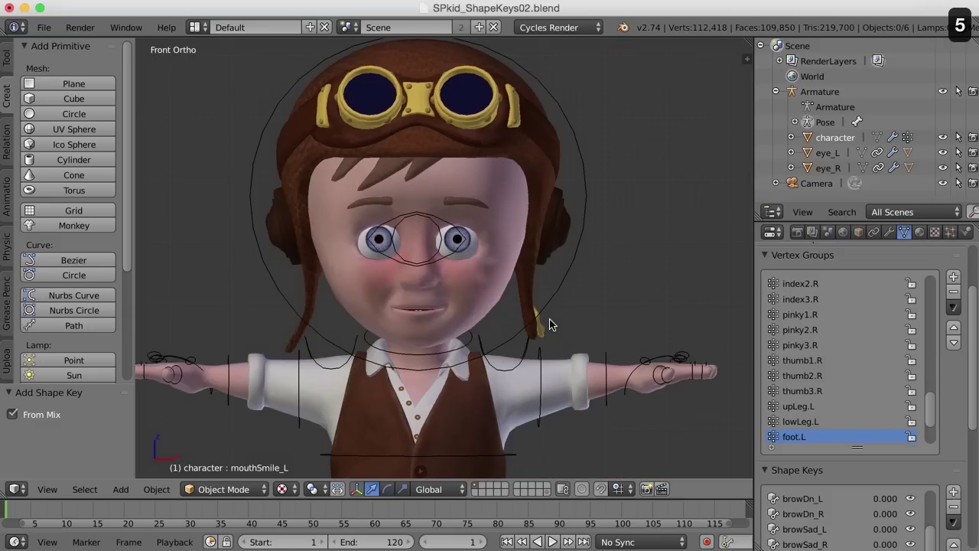
{"action": "key", "text": "z"}
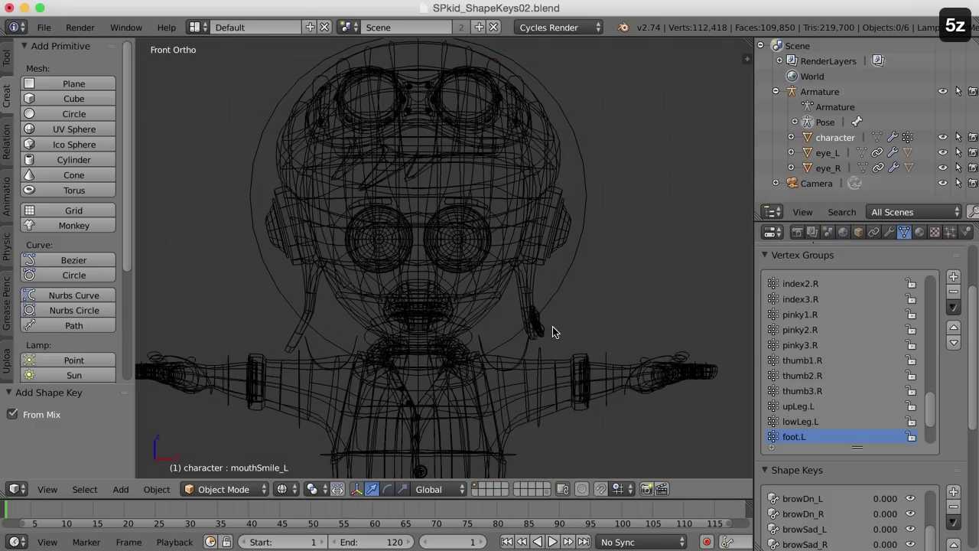
{"action": "scroll", "coordinate": [544, 321], "scroll_direction": "down", "scroll_amount": 4}
{"action": "scroll", "coordinate": [552, 332], "scroll_direction": "up", "scroll_amount": 4, "text": "ctrl"}
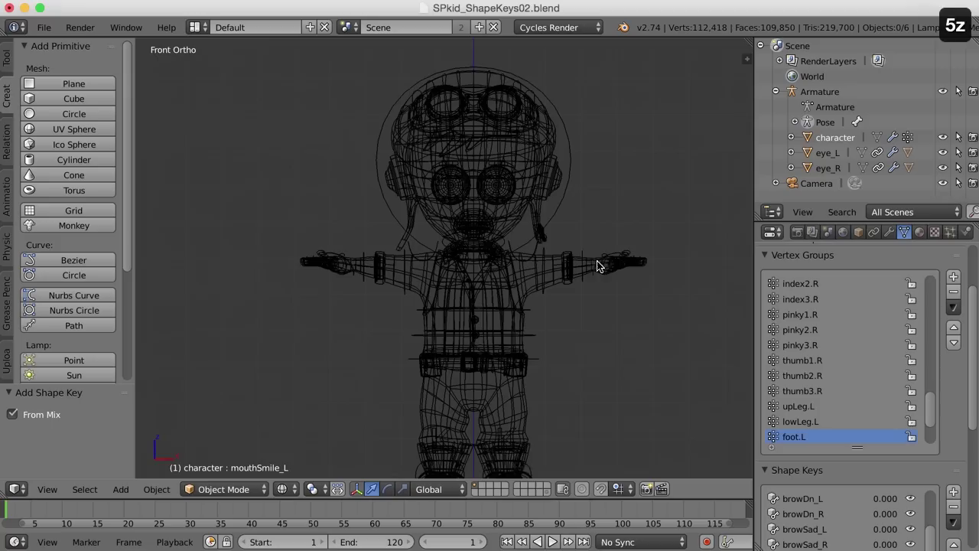
{"action": "scroll", "coordinate": [603, 219], "scroll_direction": "down", "scroll_amount": 2, "text": "ctrl"}
{"action": "scroll", "coordinate": [580, 257], "scroll_direction": "up", "scroll_amount": 1, "text": "shift"}
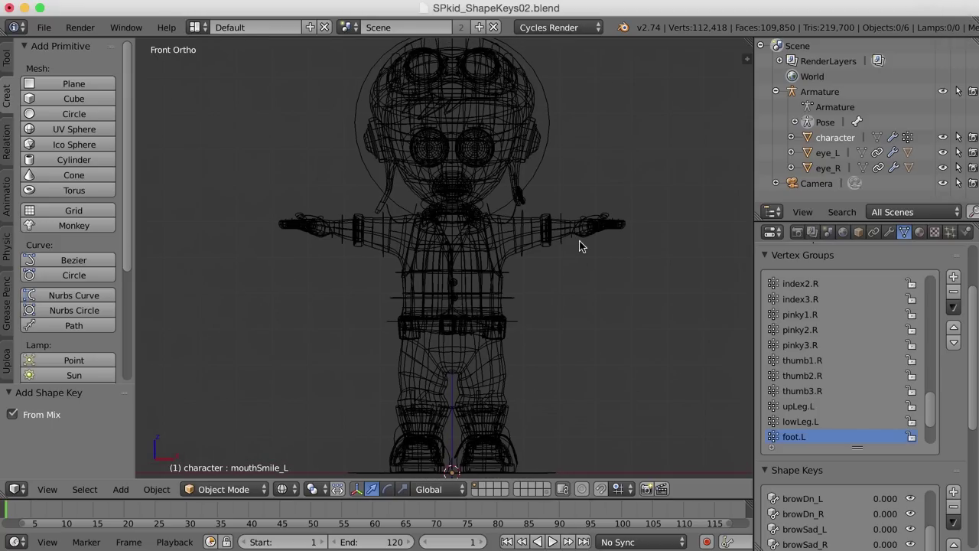
Enter Edit Mode in vertex select mode with the whole character centred.
{"action": "key", "text": "Tab"}
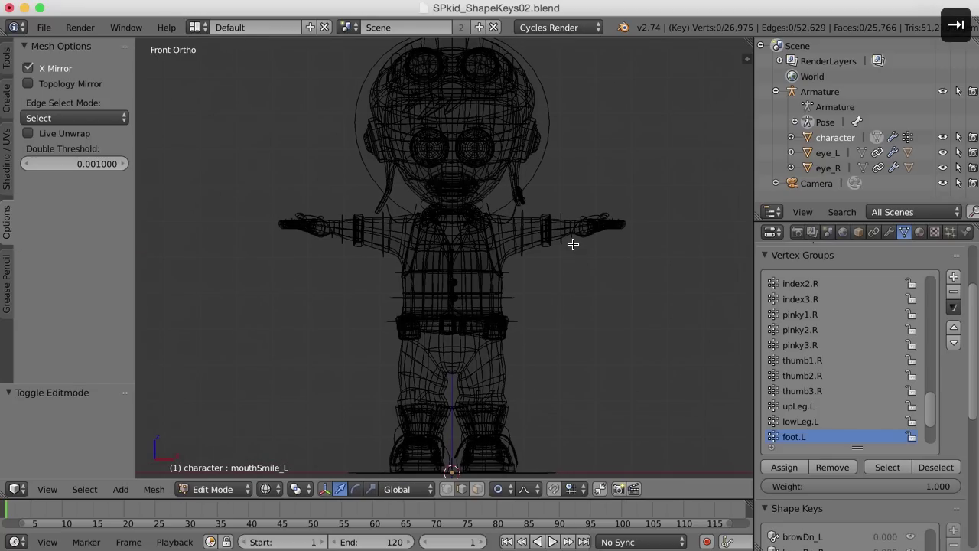
{"action": "key", "text": "ctrl+Tab"}
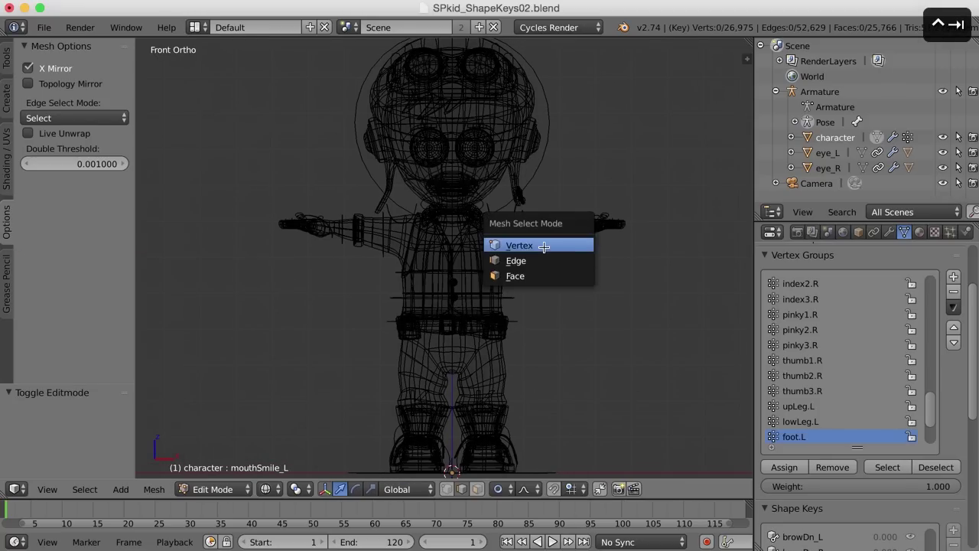
{"action": "left_click", "coordinate": [544, 247]}
{"action": "scroll", "coordinate": [559, 268], "scroll_direction": "down", "scroll_amount": 1}
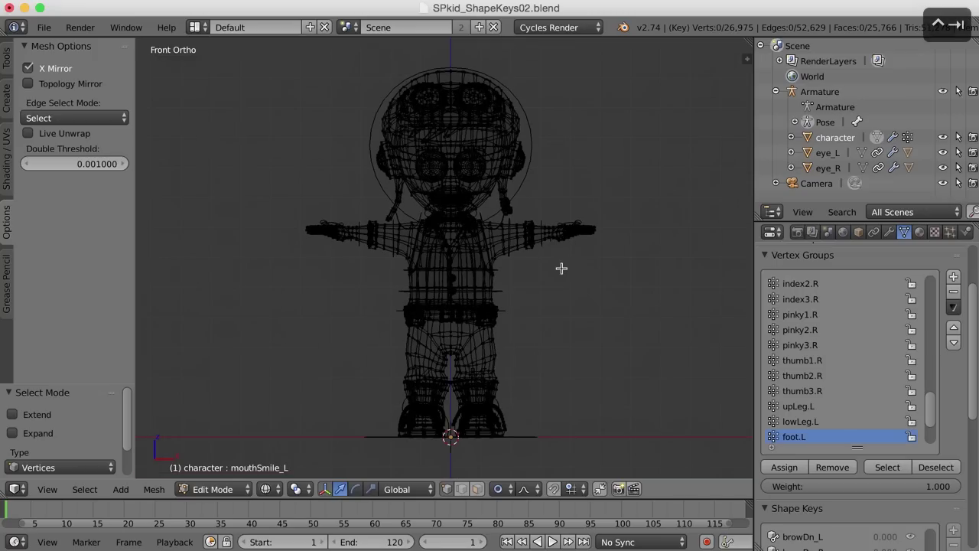
{"action": "middle_click_drag", "start_coordinate": [550, 268], "coordinate": [578, 274], "text": "shift"}
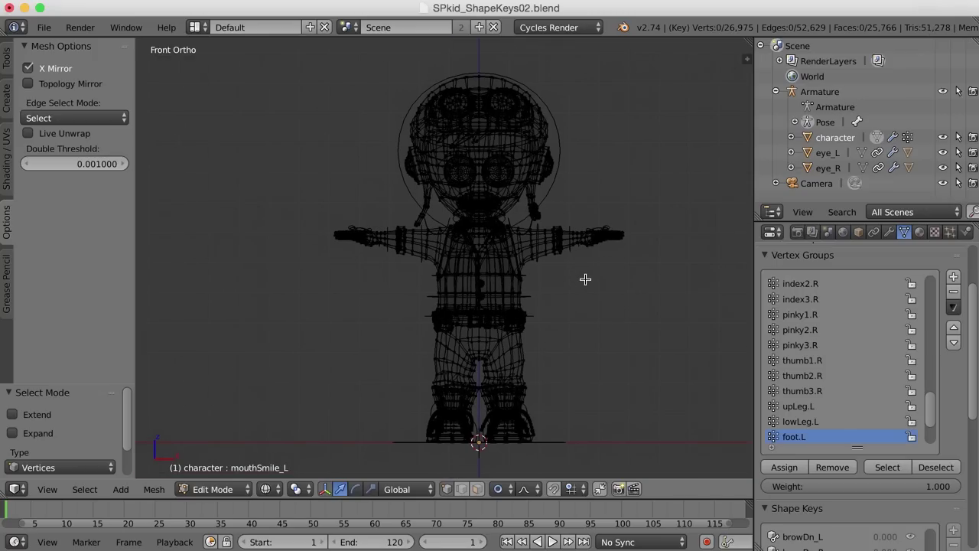
Box-select the screen-left half of the mesh from the centre line outward.
{"action": "key", "text": "b"}
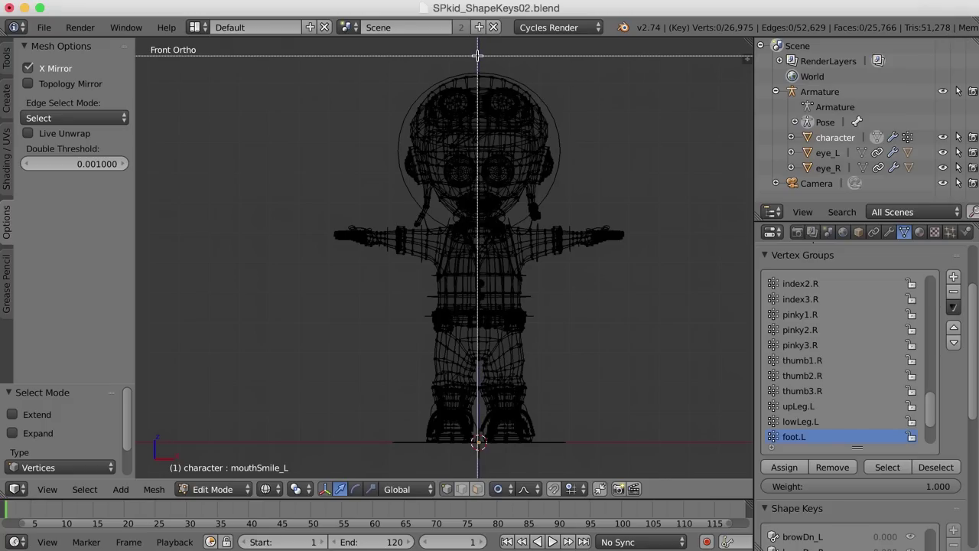
{"action": "left_click_drag", "start_coordinate": [477, 55], "coordinate": [323, 454]}
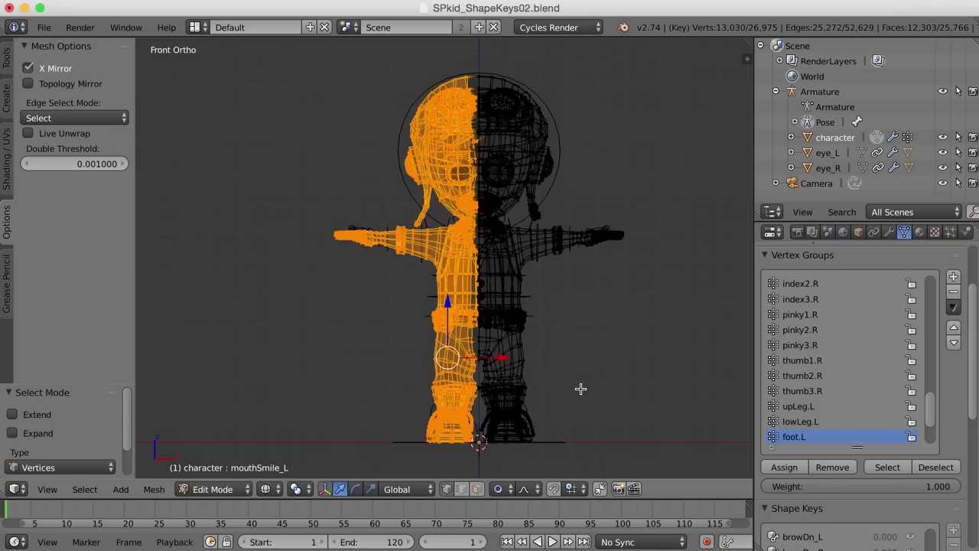
{"action": "scroll", "coordinate": [928, 408], "scroll_direction": "down", "scroll_amount": 5}
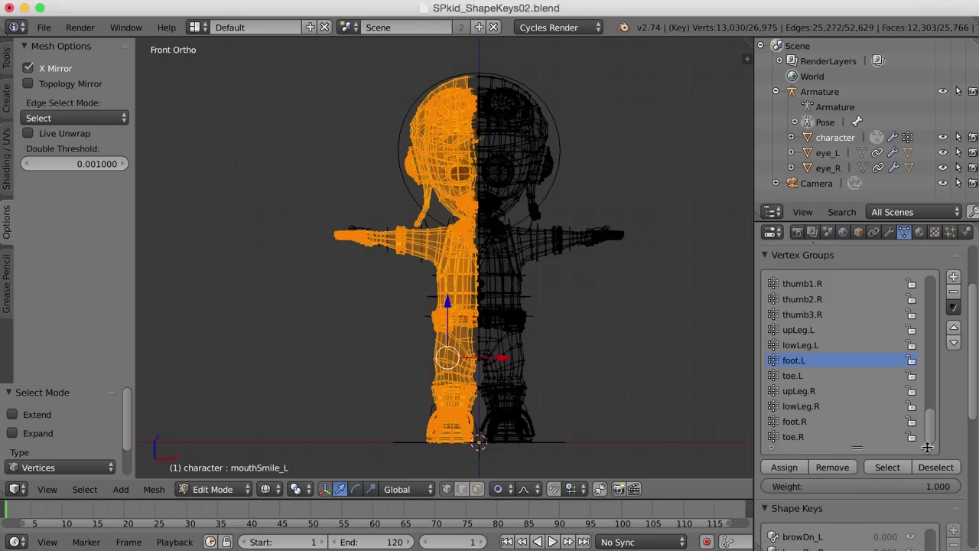
Create vertex group characterRight, assign the selected half, and verify it with Deselect/Select.
{"action": "left_click", "coordinate": [952, 277]}
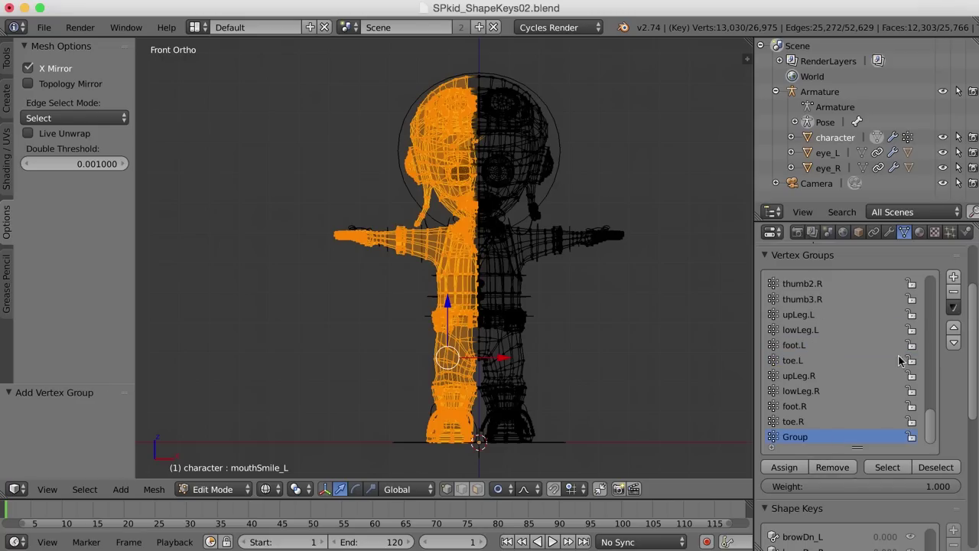
{"action": "double_click", "coordinate": [804, 438]}
{"action": "type", "text": "charac"}
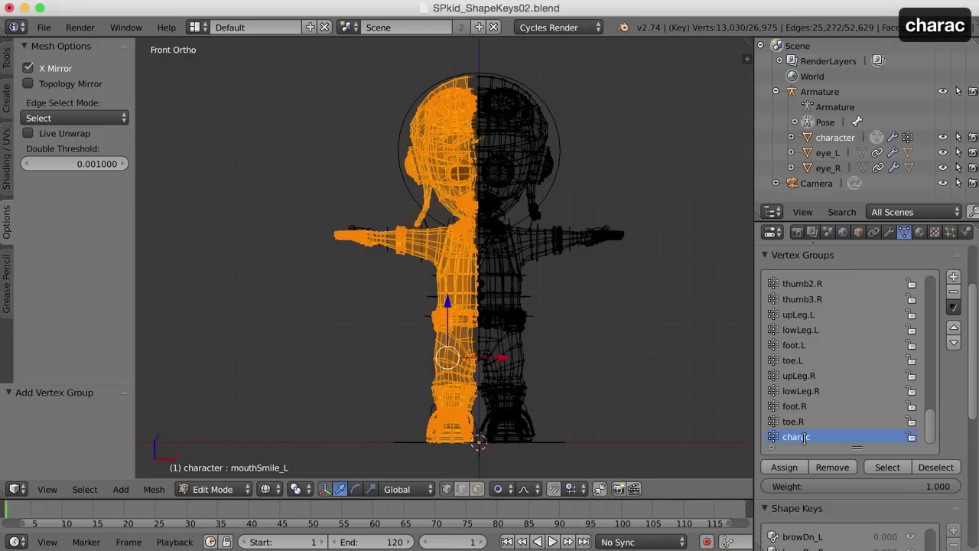
{"action": "type", "text": "terRight"}
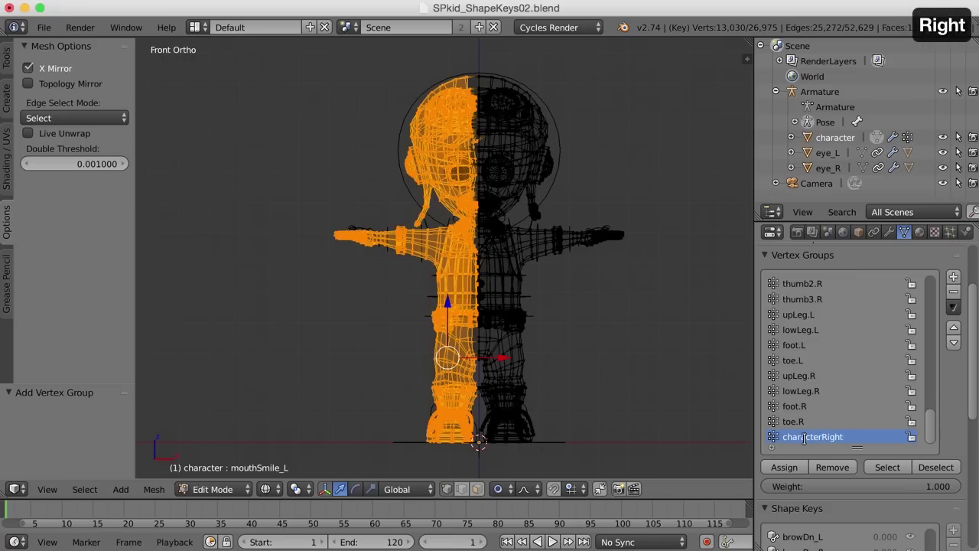
{"action": "key", "text": "Return"}
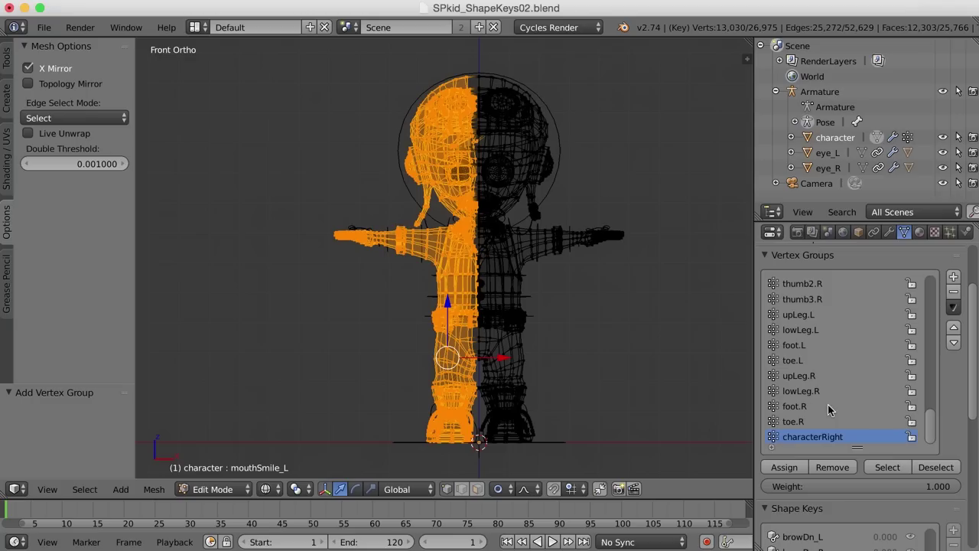
{"action": "left_click", "coordinate": [785, 467]}
{"action": "left_click", "coordinate": [936, 467]}
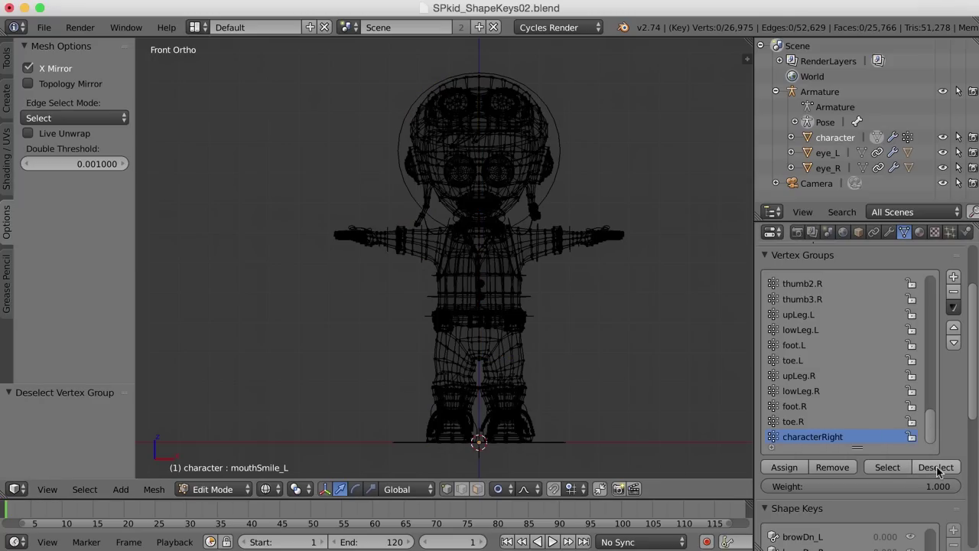
{"action": "left_click", "coordinate": [889, 468]}
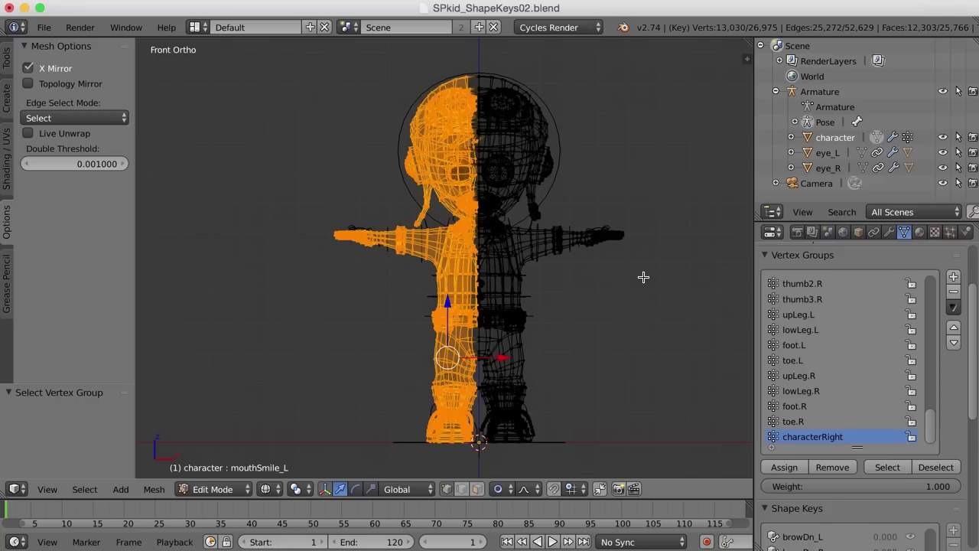
Deselect all and box-select the character's other (screen-right) half of the mesh.
{"action": "key", "text": "a"}
{"action": "key", "text": "b"}
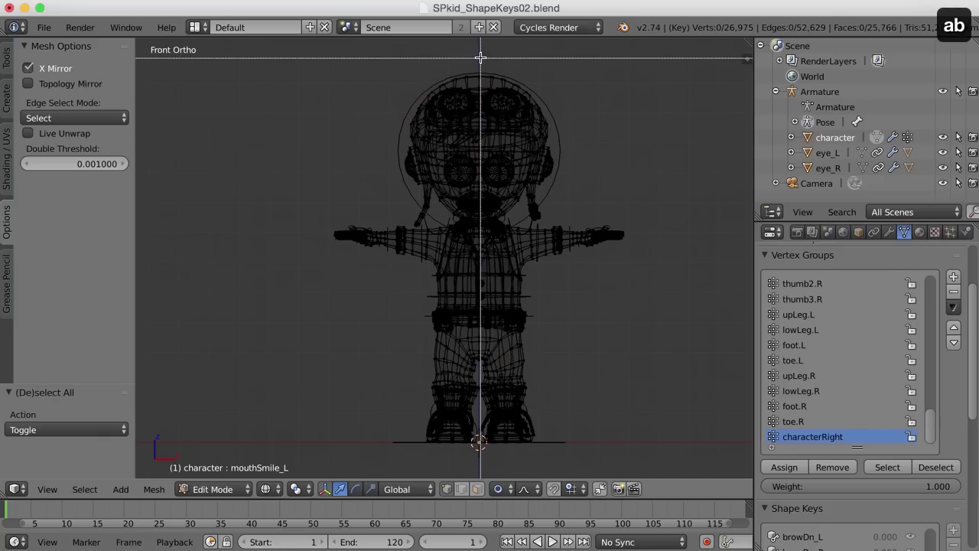
{"action": "left_click_drag", "start_coordinate": [481, 56], "coordinate": [700, 462]}
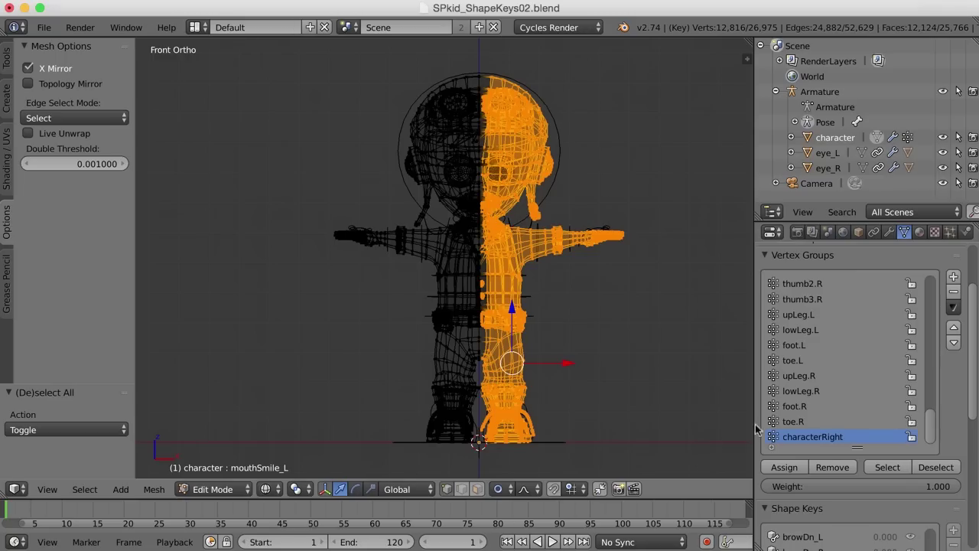
Create a new vertex group named characterLeft and assign the selected half to it.
{"action": "left_click", "coordinate": [953, 278]}
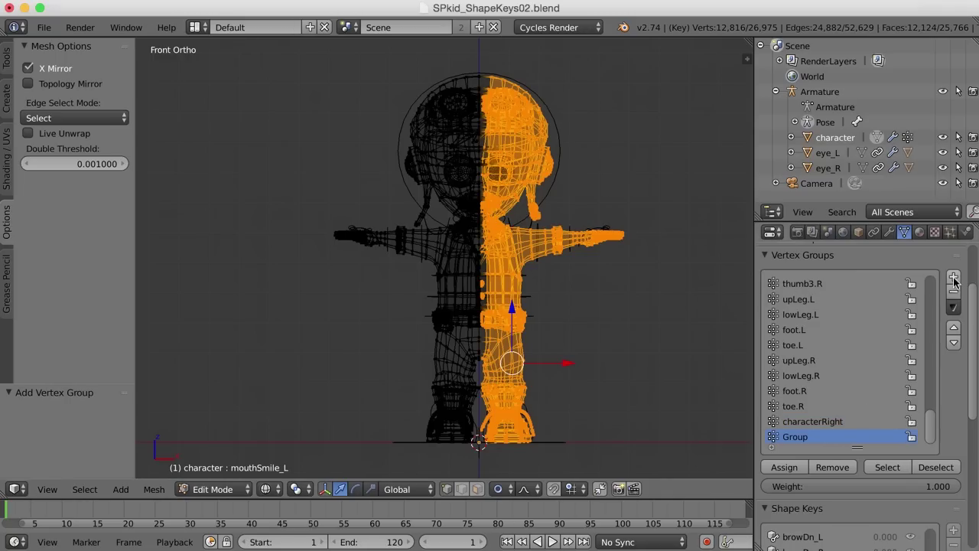
{"action": "double_click", "coordinate": [806, 436]}
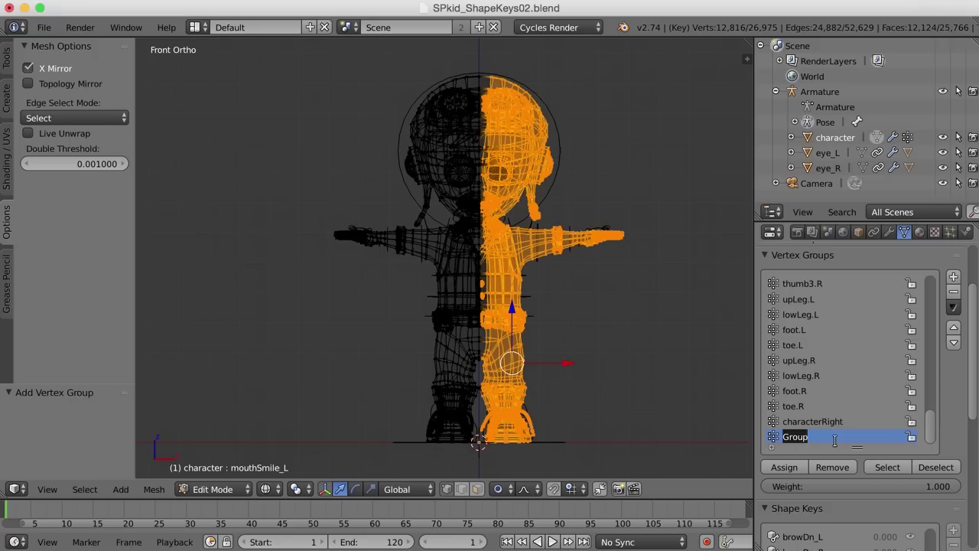
{"action": "type", "text": "character"}
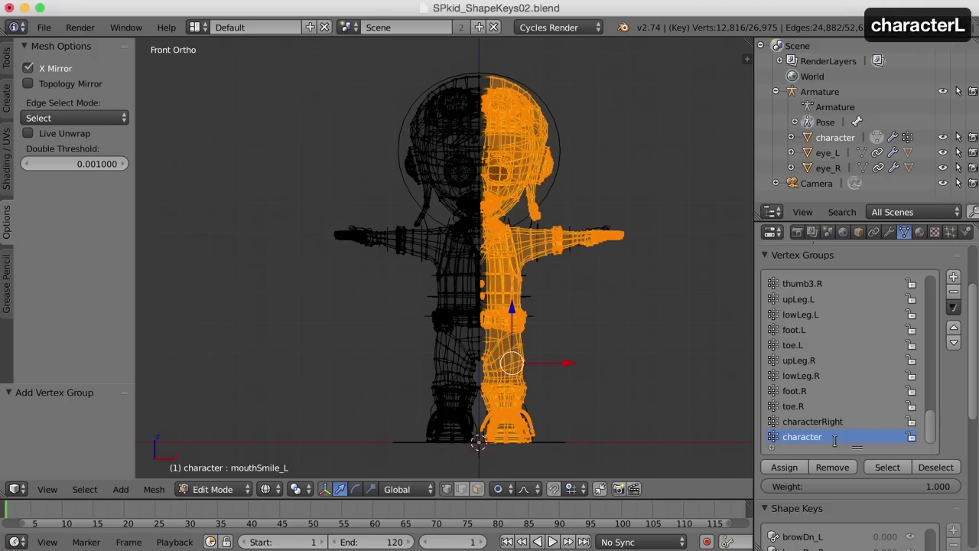
{"action": "type", "text": "Left"}
{"action": "key", "text": "Return"}
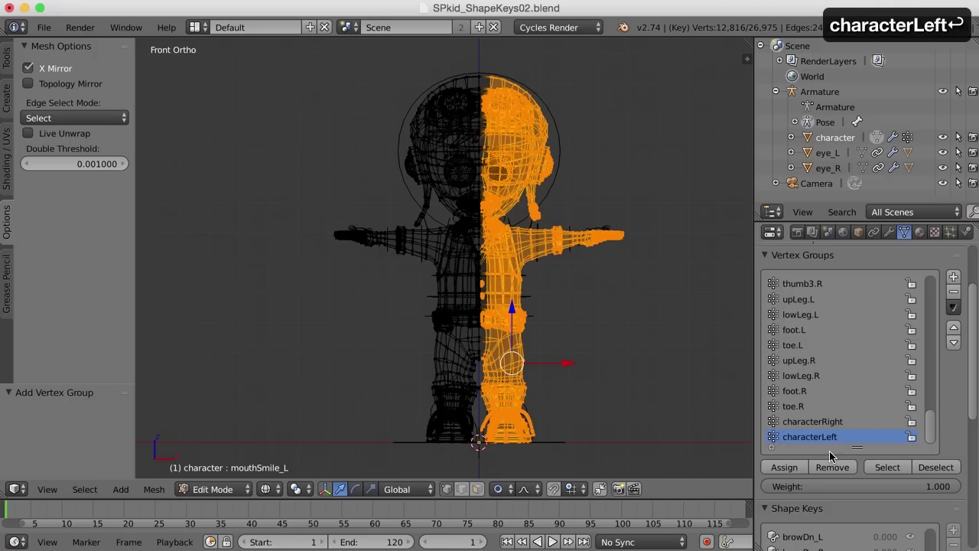
{"action": "left_click", "coordinate": [785, 467]}
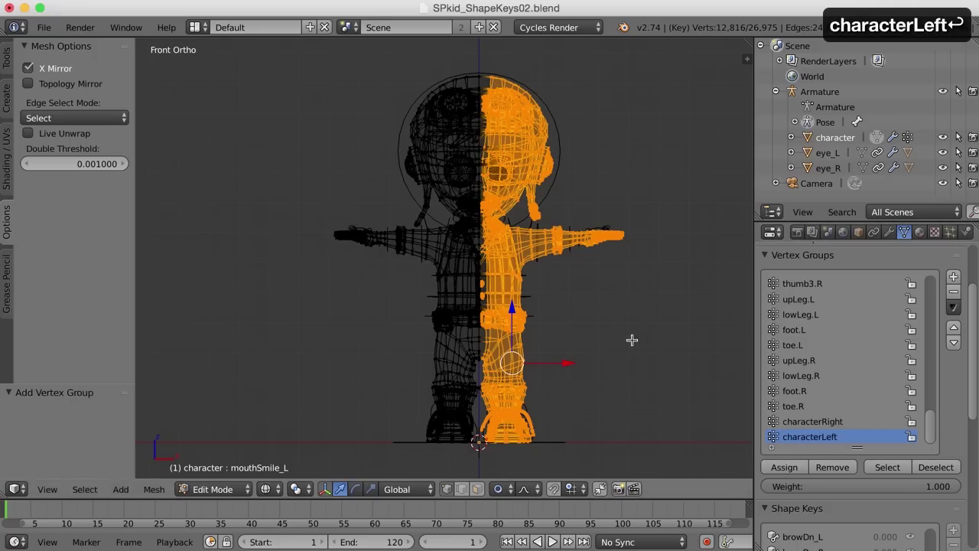
Select only the vertical centre edge loop down the character's middle, orbiting to check it.
{"action": "scroll", "coordinate": [575, 253], "scroll_direction": "up", "scroll_amount": 6}
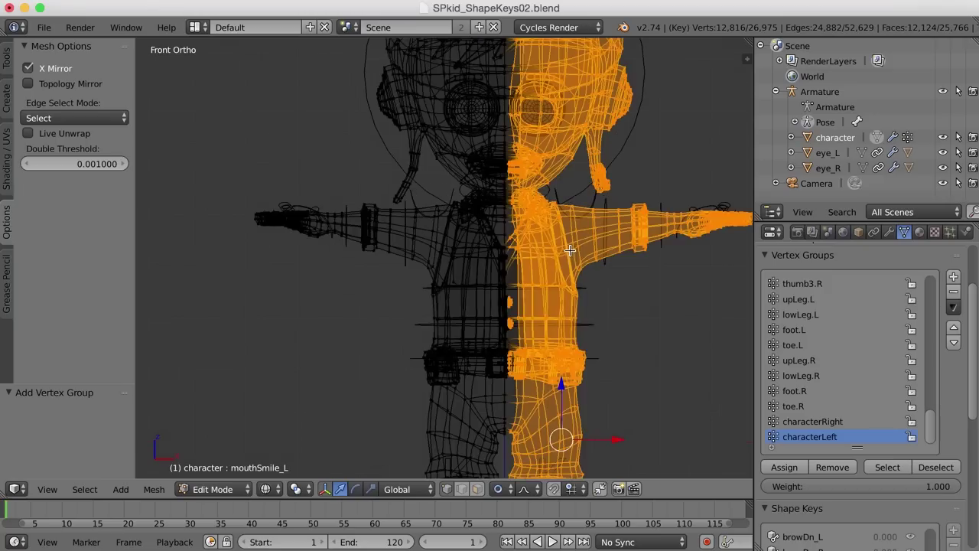
{"action": "scroll", "coordinate": [541, 395], "scroll_direction": "up", "scroll_amount": 4}
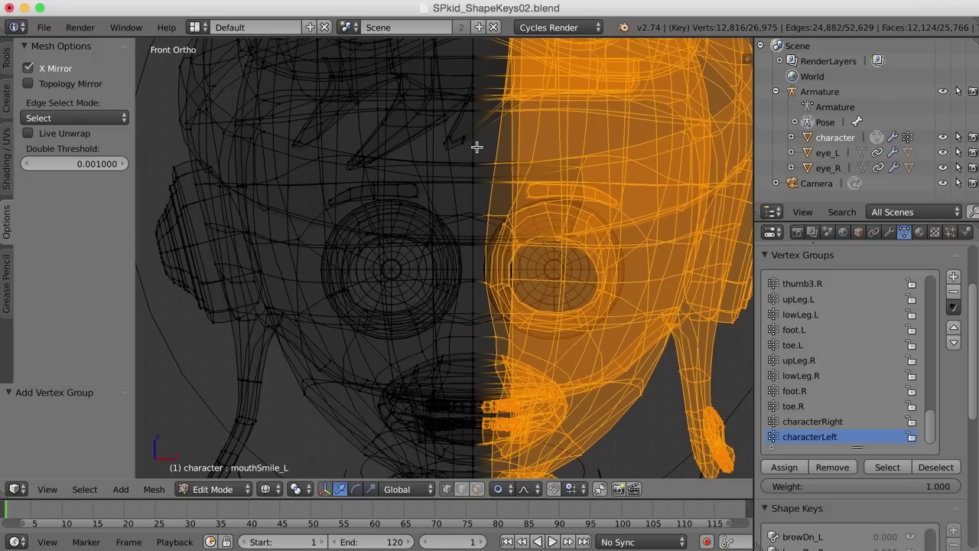
{"action": "key", "text": "a"}
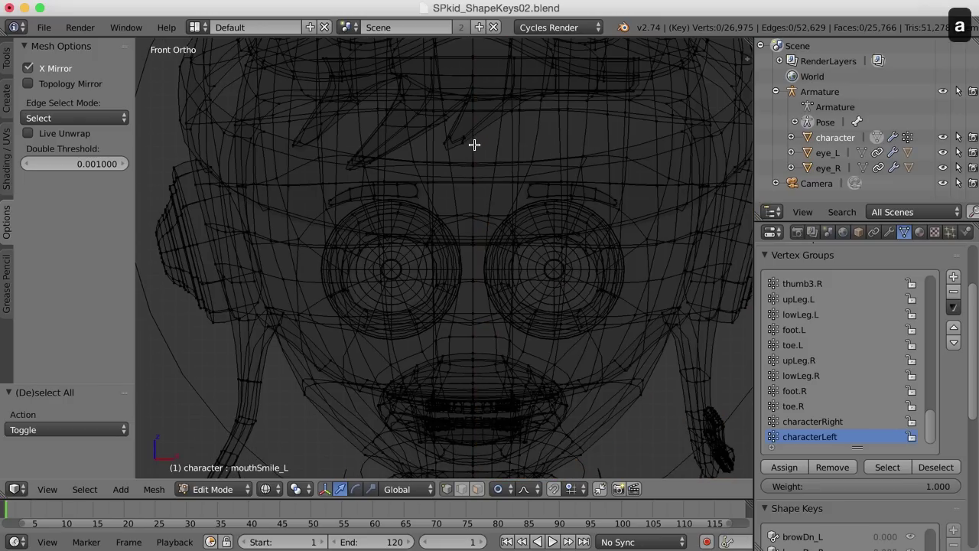
{"action": "right_click", "coordinate": [473, 146], "text": "alt"}
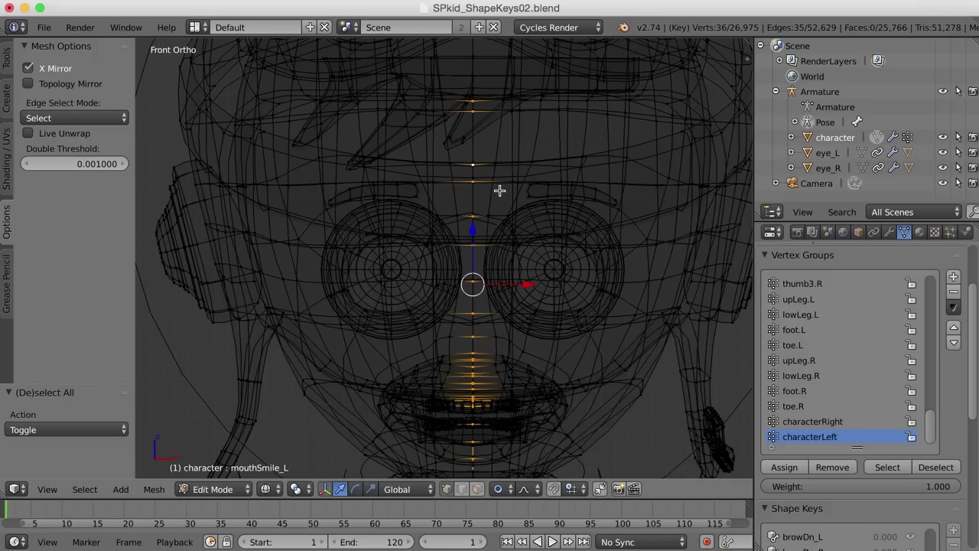
{"action": "scroll", "coordinate": [499, 192], "scroll_direction": "down", "scroll_amount": 4}
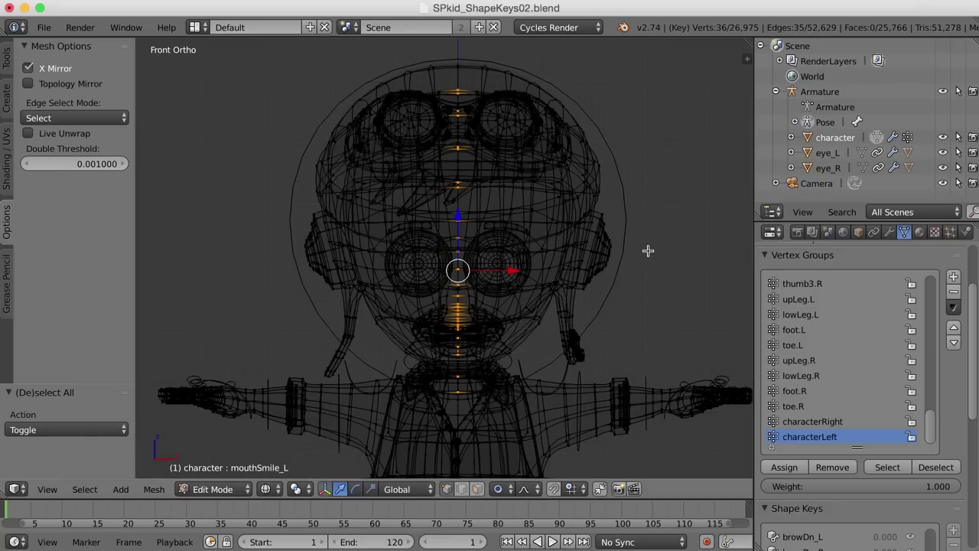
{"action": "mouse_move", "coordinate": [647, 250]}
{"action": "middle_mouse_down"}
{"action": "mouse_move", "coordinate": [614, 260]}
{"action": "mouse_move", "coordinate": [493, 253]}
{"action": "mouse_move", "coordinate": [647, 245]}
{"action": "mouse_move", "coordinate": [642, 263]}
{"action": "middle_mouse_up"}
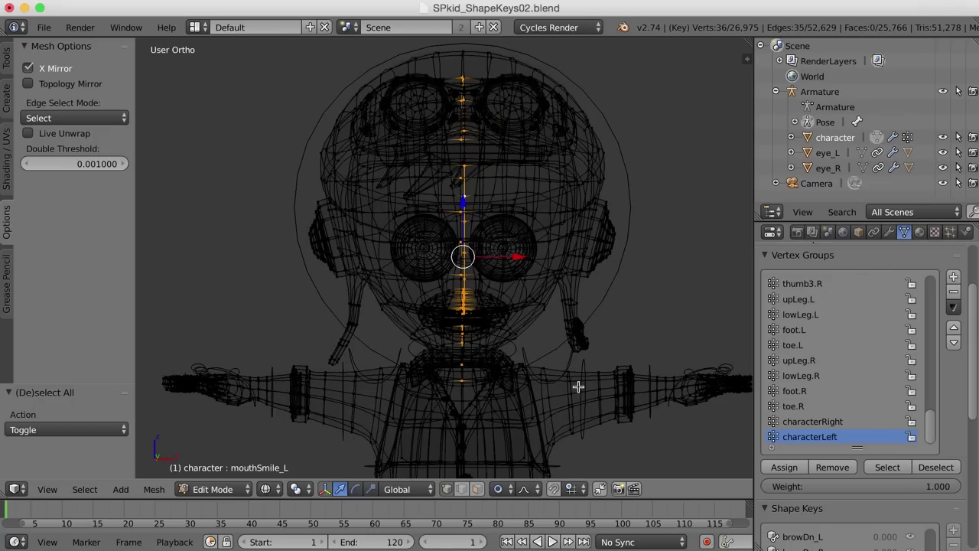
{"action": "middle_click_drag", "start_coordinate": [568, 372], "coordinate": [588, 380]}
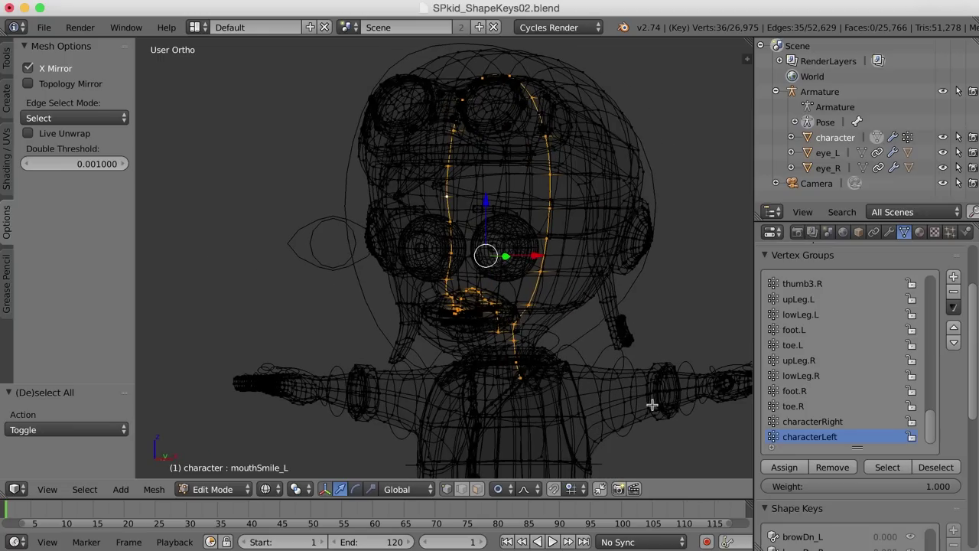
Assign the centre loop to characterRight at weight 0.5, then activate characterLeft in front view.
{"action": "left_click", "coordinate": [832, 424]}
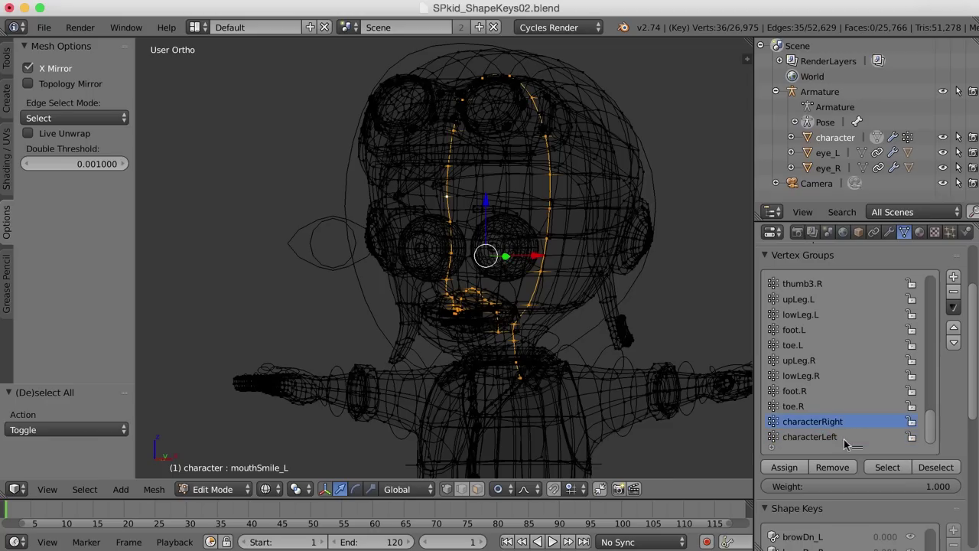
{"action": "left_click", "coordinate": [910, 486]}
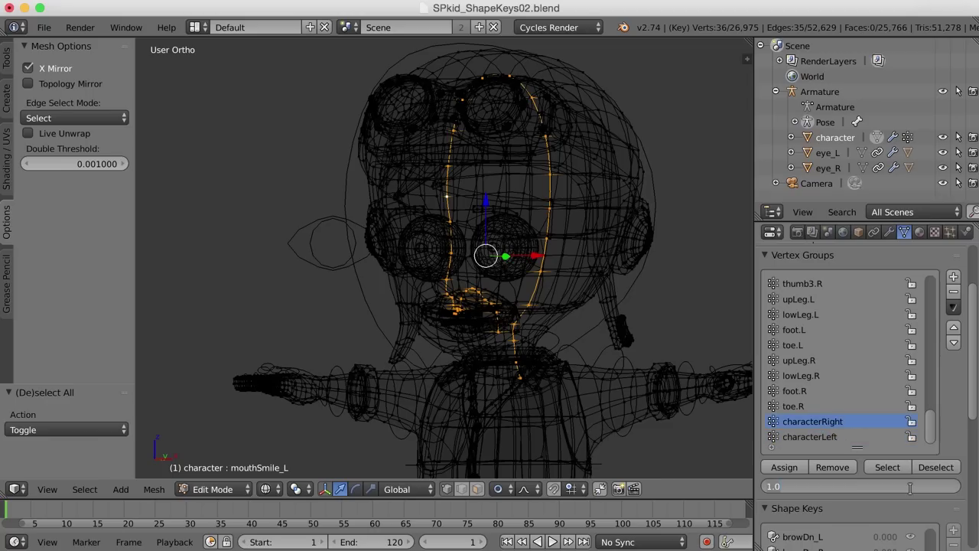
{"action": "type", "text": ".5"}
{"action": "key", "text": "Return"}
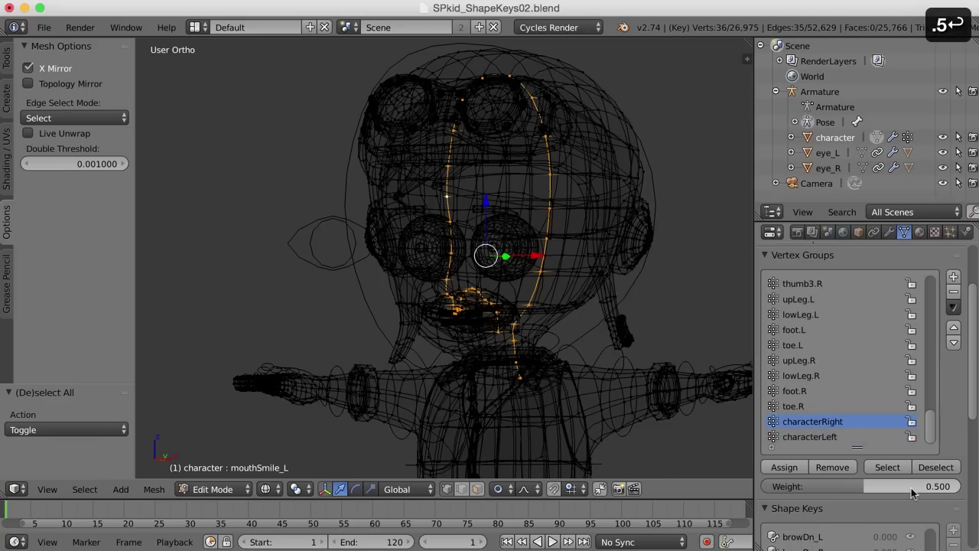
{"action": "left_click", "coordinate": [783, 467]}
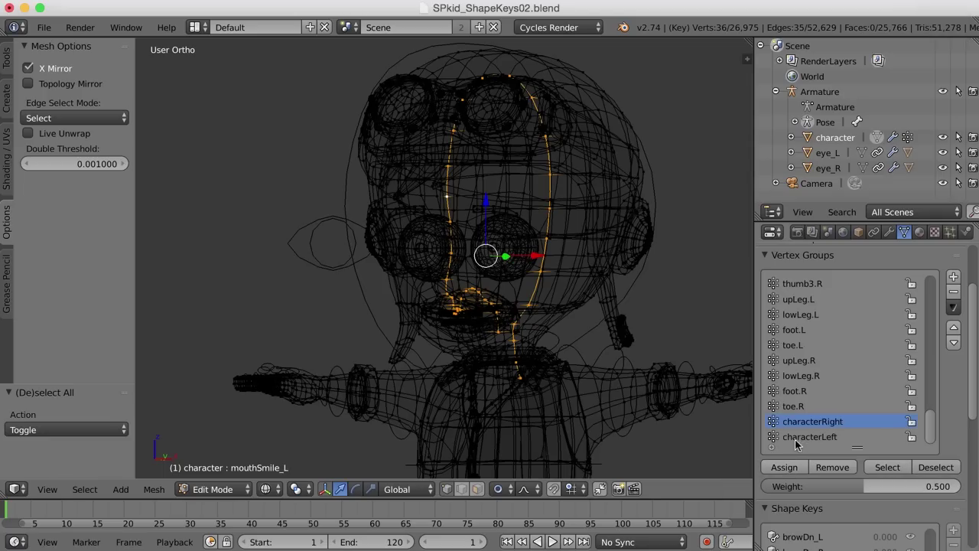
{"action": "left_click", "coordinate": [808, 439]}
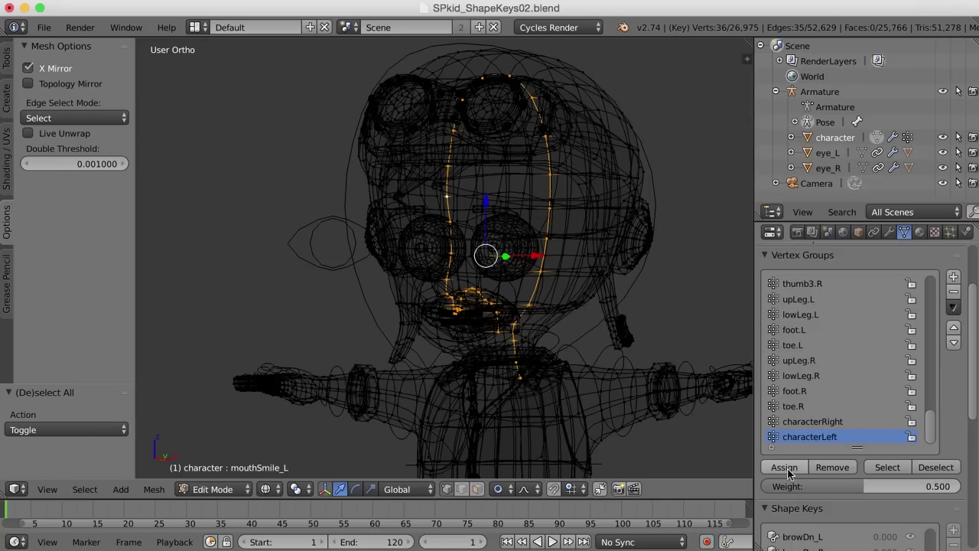
{"action": "key", "text": "KP_1"}
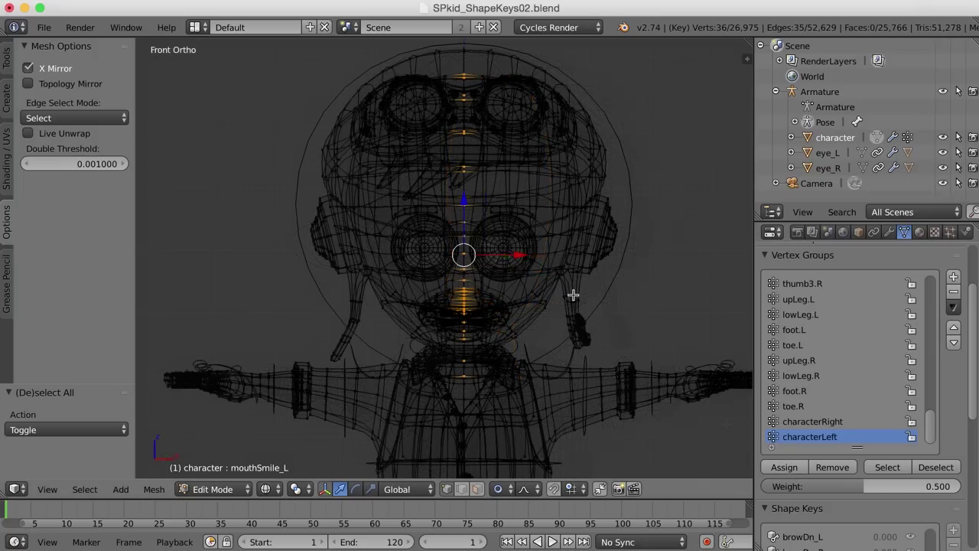
Deselect all, return to Object Mode and switch the viewport to textured shading.
{"action": "key", "text": "a"}
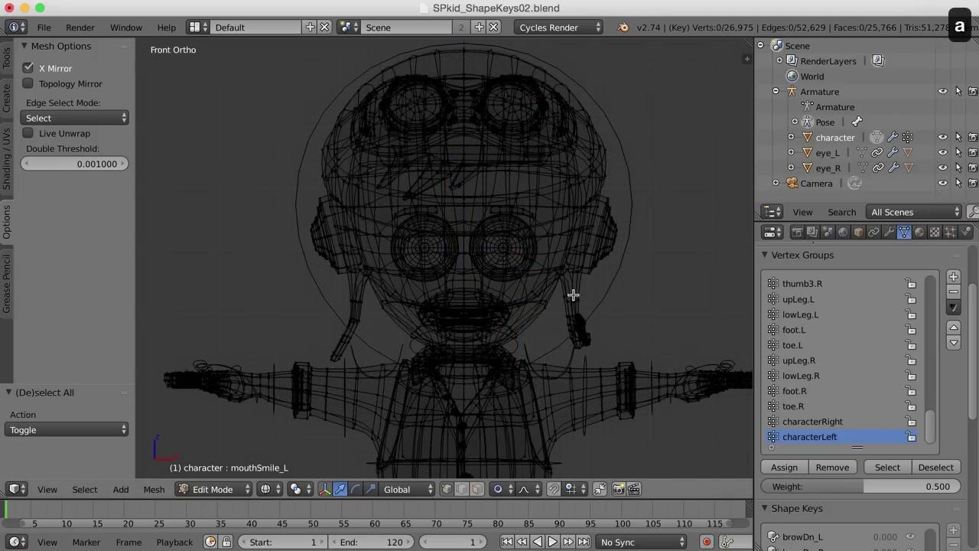
{"action": "key", "text": "Tab"}
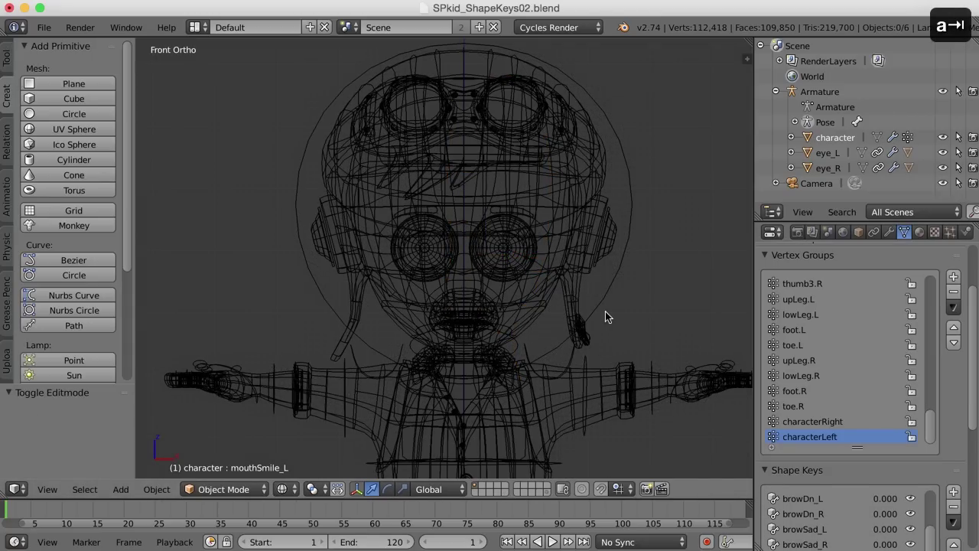
{"action": "key", "text": "alt+z"}
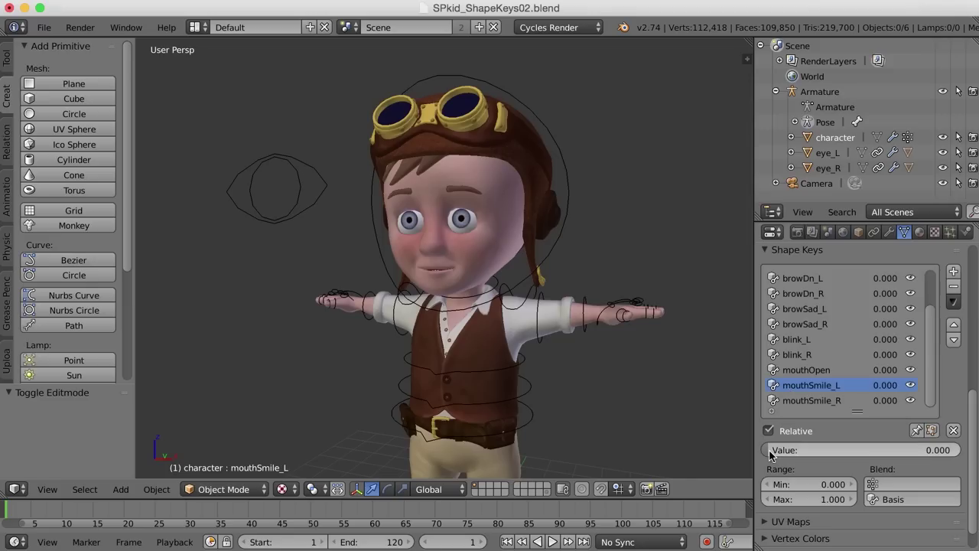
Set mouthSmile_L's blend vertex group to characterLeft, test it at full value, then reset to 0.
{"action": "left_click_drag", "start_coordinate": [773, 450], "coordinate": [956, 449]}
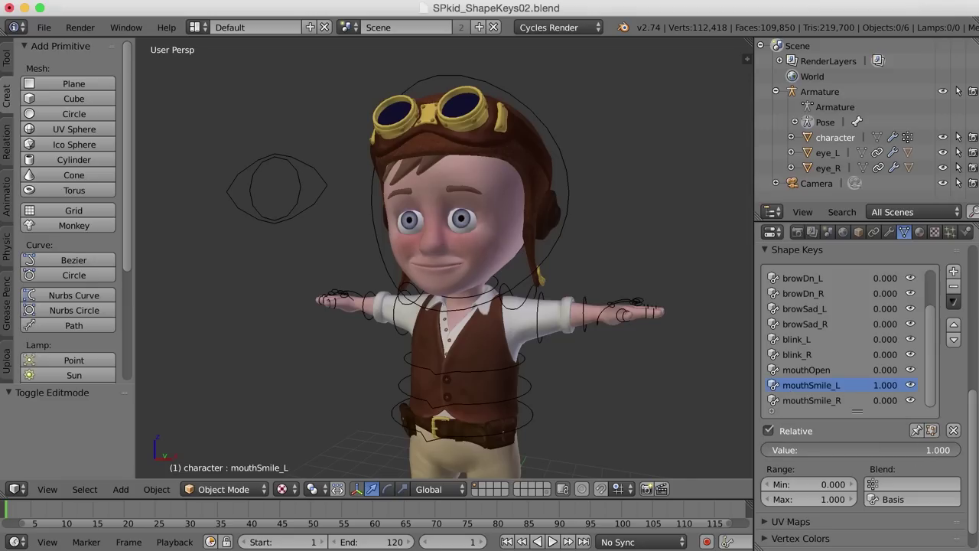
{"action": "left_click", "coordinate": [875, 485]}
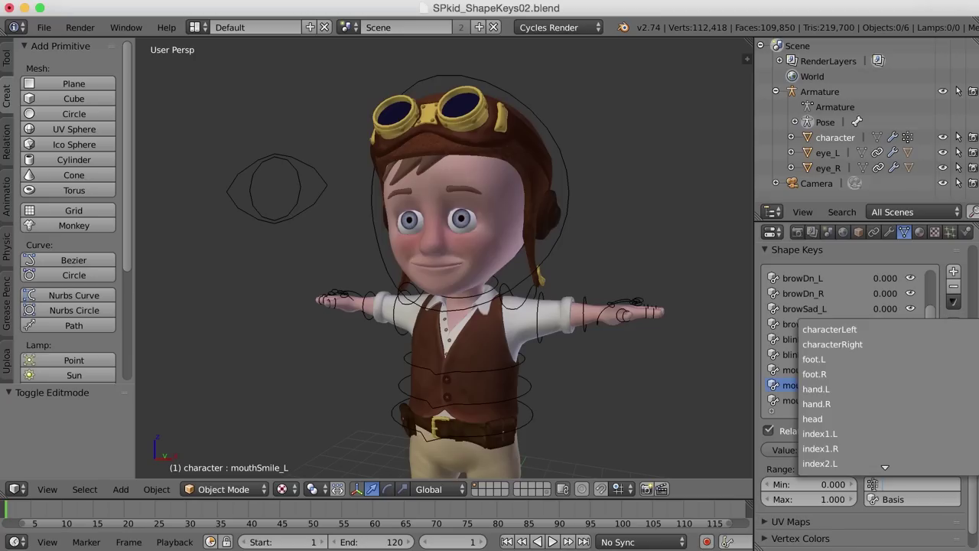
{"action": "left_click", "coordinate": [867, 329]}
{"action": "scroll", "coordinate": [562, 327], "scroll_direction": "up", "scroll_amount": 2}
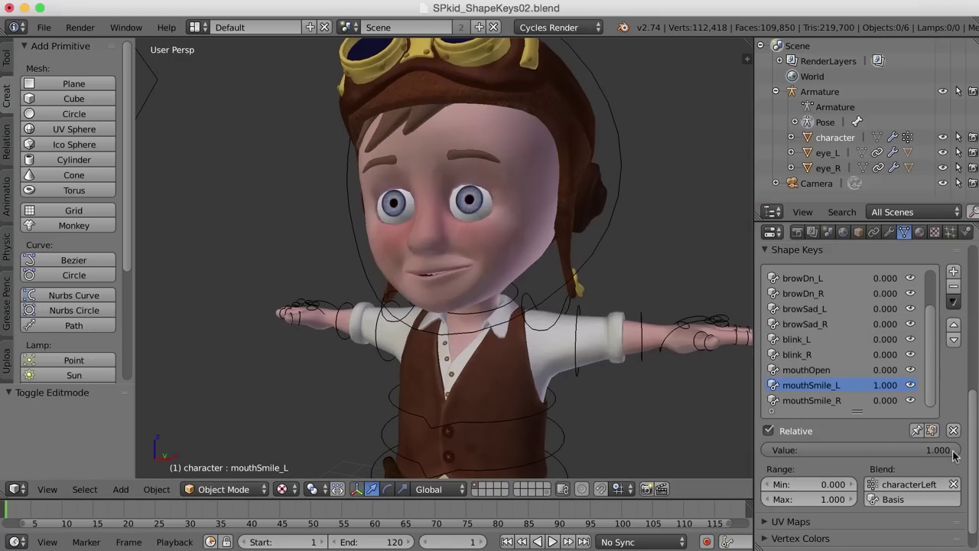
{"action": "left_click_drag", "start_coordinate": [948, 450], "coordinate": [768, 450]}
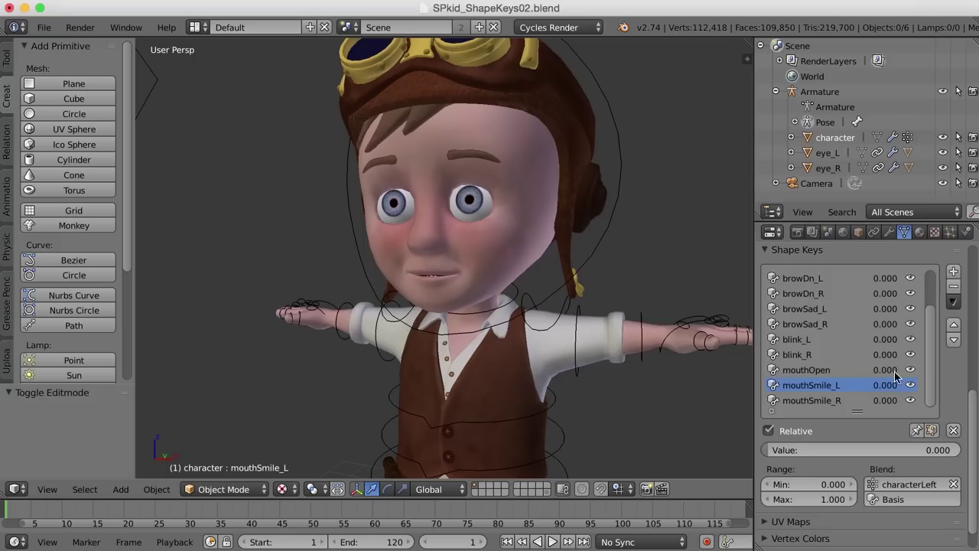
Set mouthSmile_R's blend vertex group to characterRight and test its value.
{"action": "left_click", "coordinate": [815, 401]}
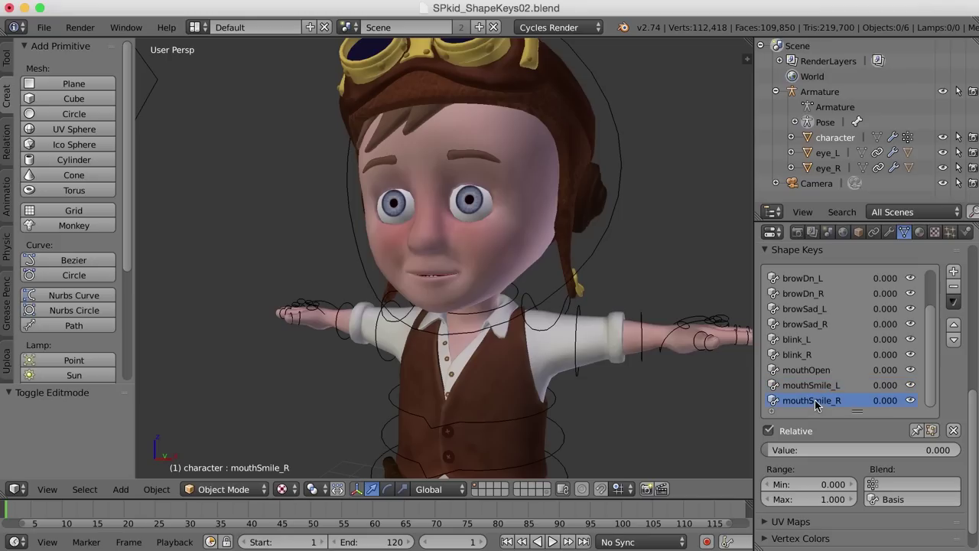
{"action": "left_click", "coordinate": [872, 484]}
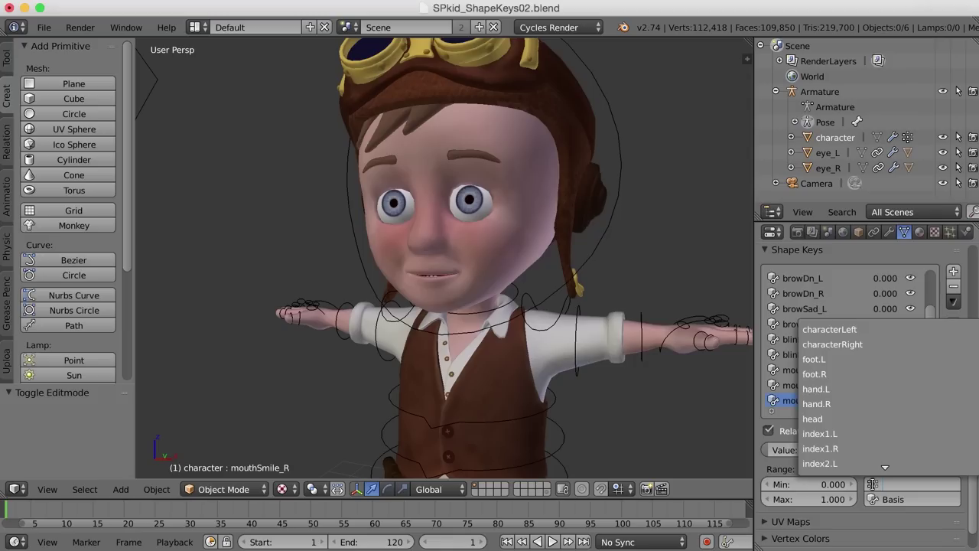
{"action": "left_click", "coordinate": [849, 343]}
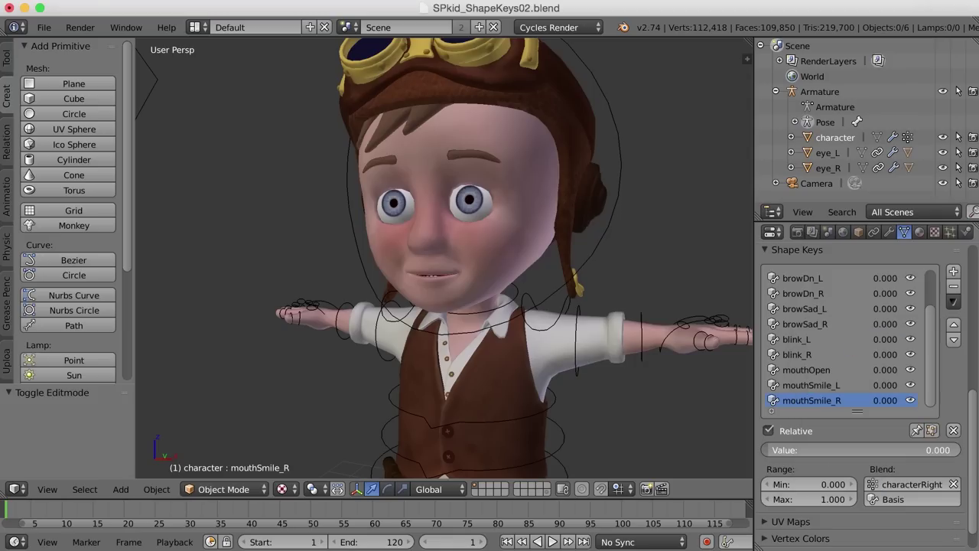
{"action": "mouse_move", "coordinate": [773, 450]}
{"action": "left_mouse_down"}
{"action": "mouse_move", "coordinate": [951, 449]}
{"action": "mouse_move", "coordinate": [769, 450]}
{"action": "left_mouse_up"}
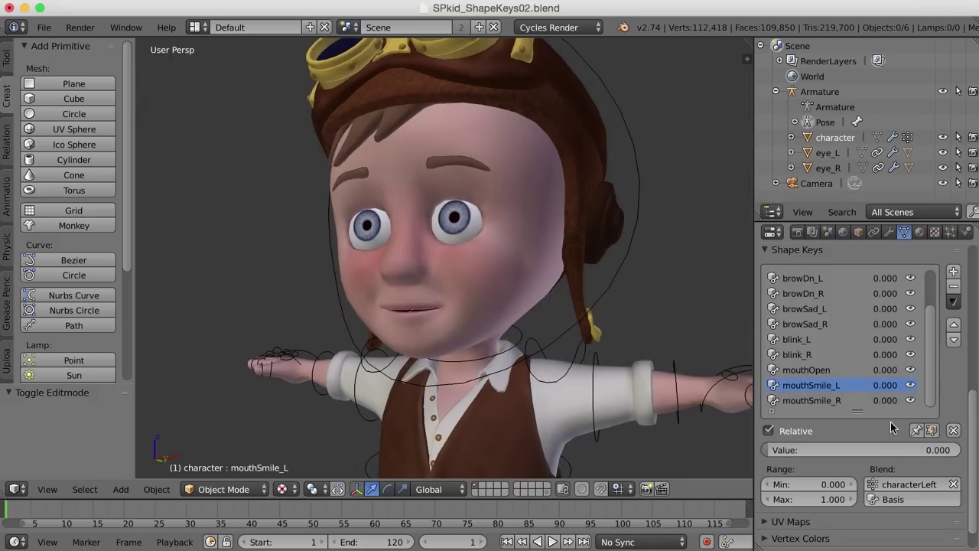
With mouthSmile_L unblended at full value, create a new shape key from mix named mouthSmile.
{"action": "left_click_drag", "start_coordinate": [879, 448], "coordinate": [956, 449]}
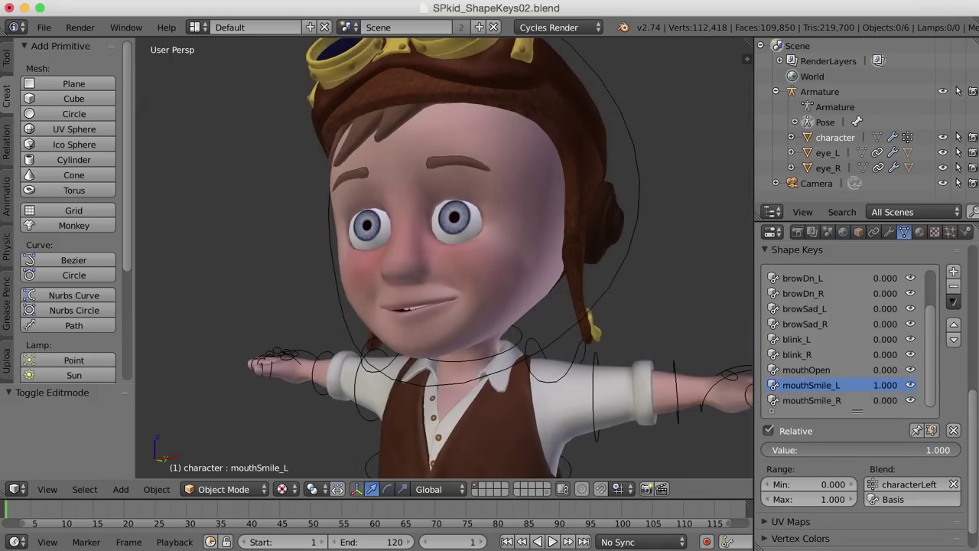
{"action": "left_click", "coordinate": [954, 486]}
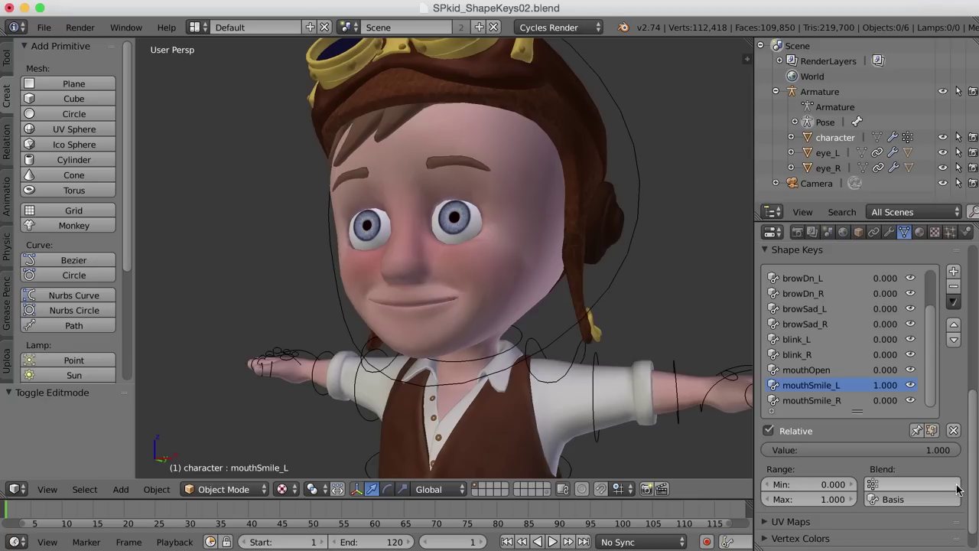
{"action": "left_click", "coordinate": [954, 302]}
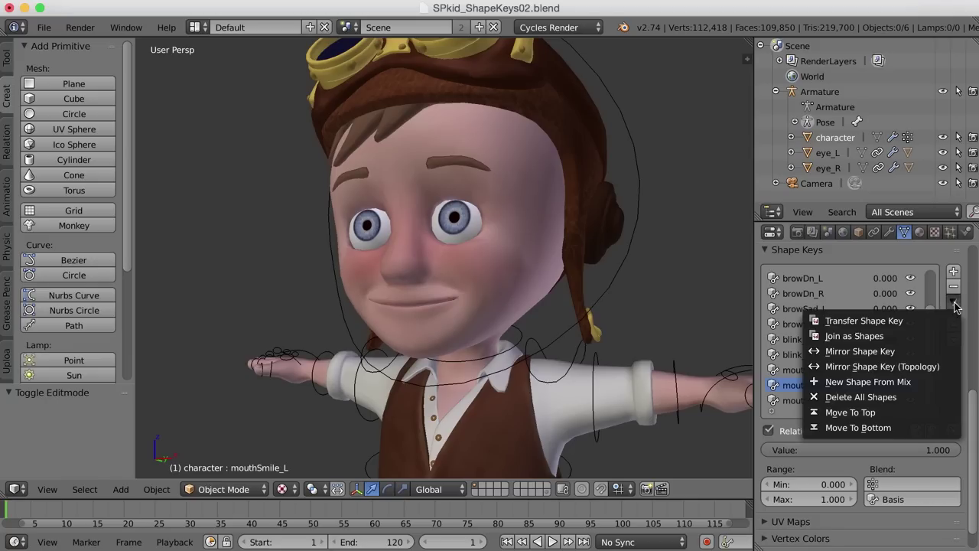
{"action": "left_click", "coordinate": [910, 382]}
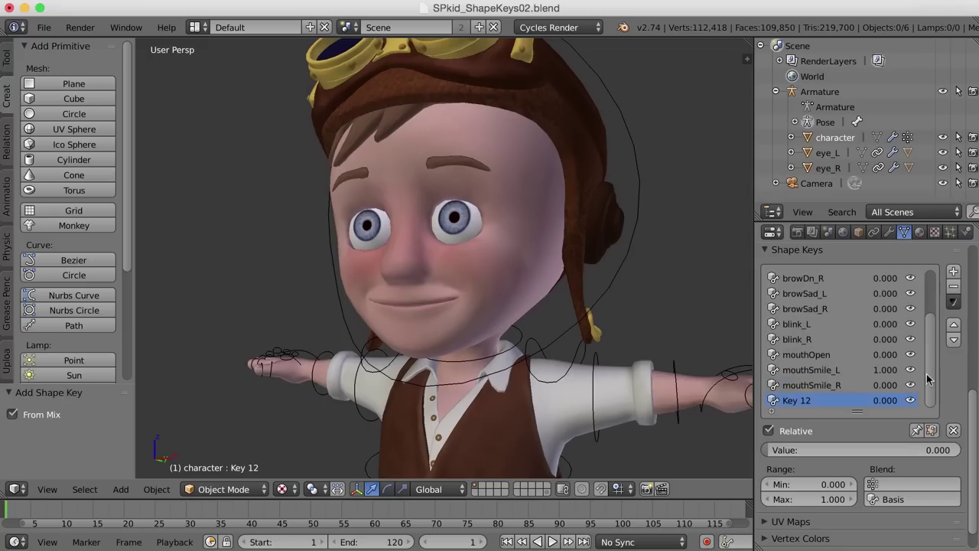
{"action": "double_click", "coordinate": [803, 403]}
{"action": "type", "text": "mouthSm"}
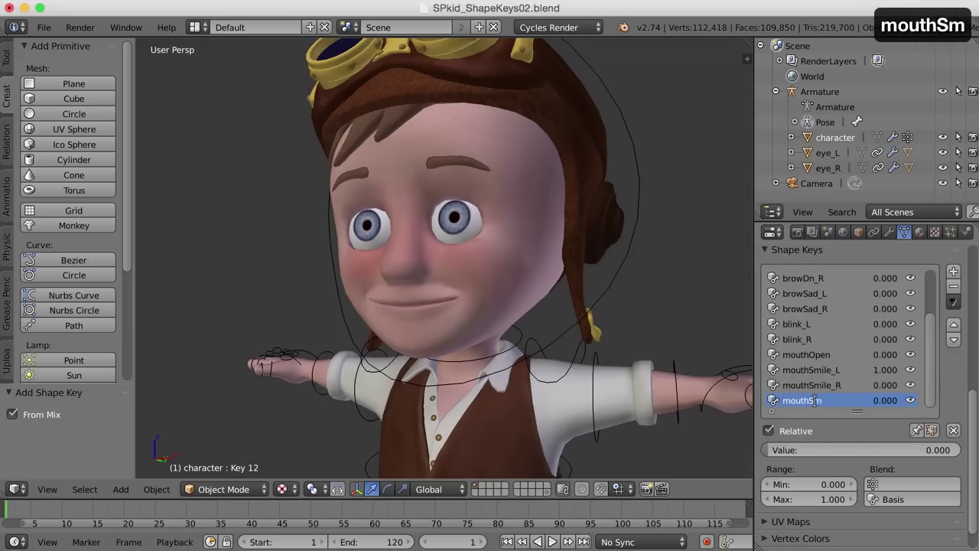
{"action": "type", "text": "ile"}
{"action": "key", "text": "Return"}
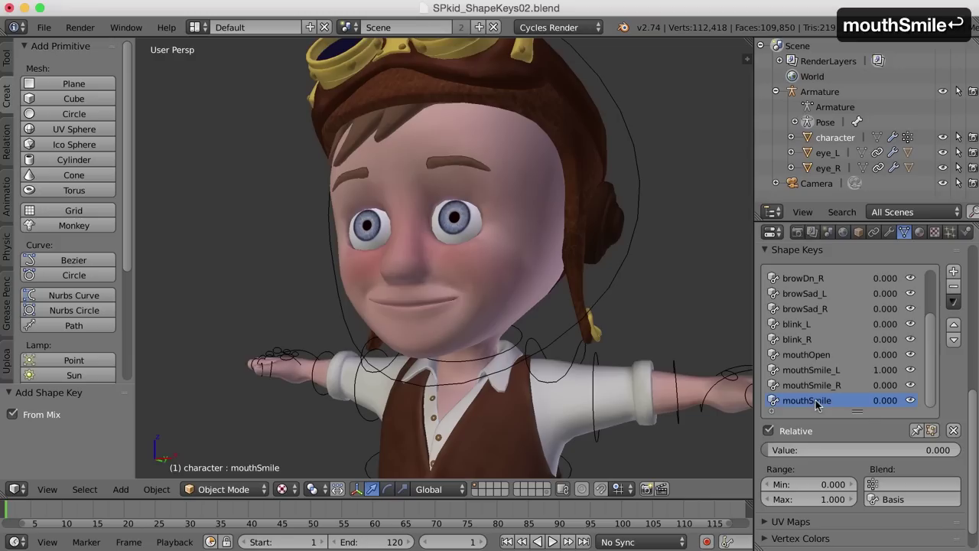
Restore characterLeft as mouthSmile_L's blend group and set its value back to 0.
{"action": "left_click", "coordinate": [811, 369]}
{"action": "left_click", "coordinate": [878, 484]}
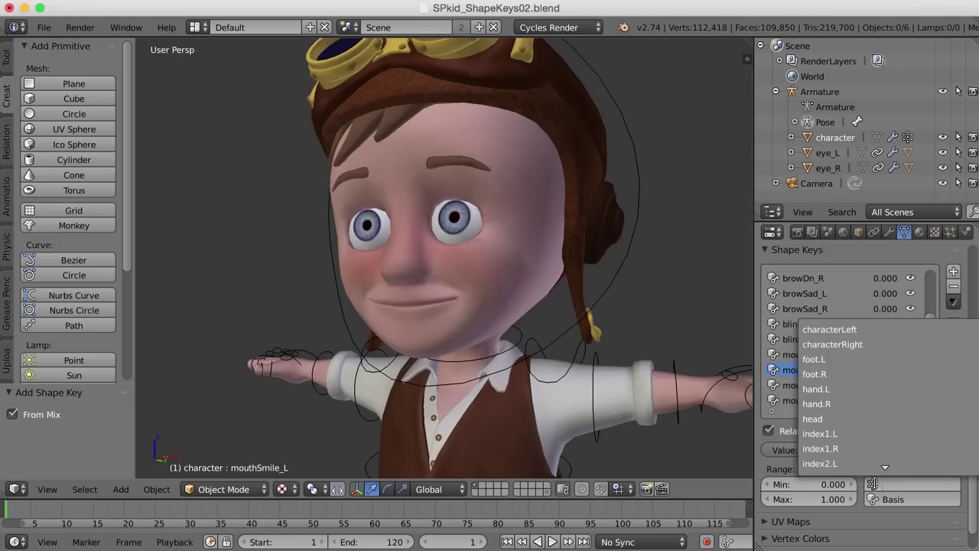
{"action": "left_click", "coordinate": [857, 329]}
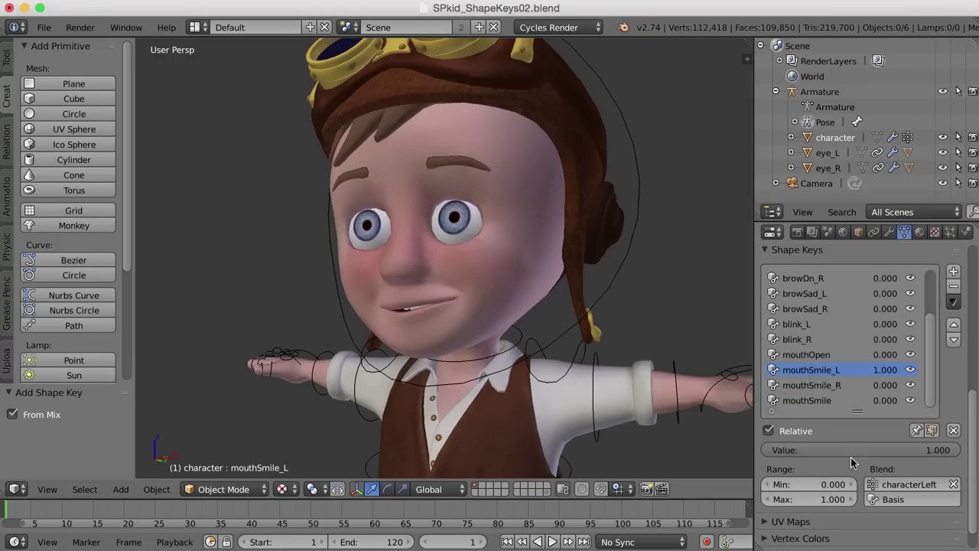
{"action": "left_click_drag", "start_coordinate": [850, 451], "coordinate": [768, 451]}
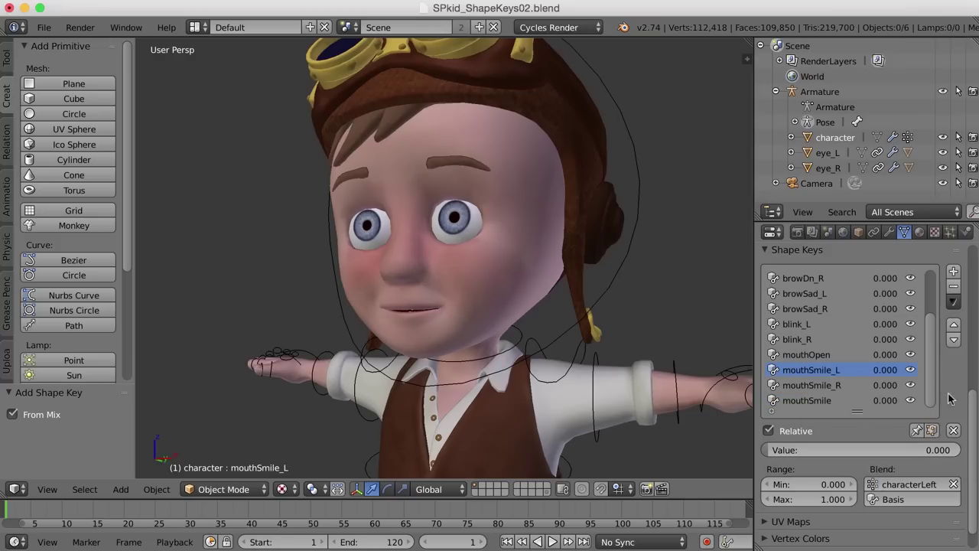
{"action": "left_click", "coordinate": [817, 400]}
Test the mouthSmile and mouthSmile_R values, move the eye controller, and reselect the character mesh.
{"action": "left_click_drag", "start_coordinate": [817, 450], "coordinate": [865, 449]}
{"action": "left_click", "coordinate": [820, 384]}
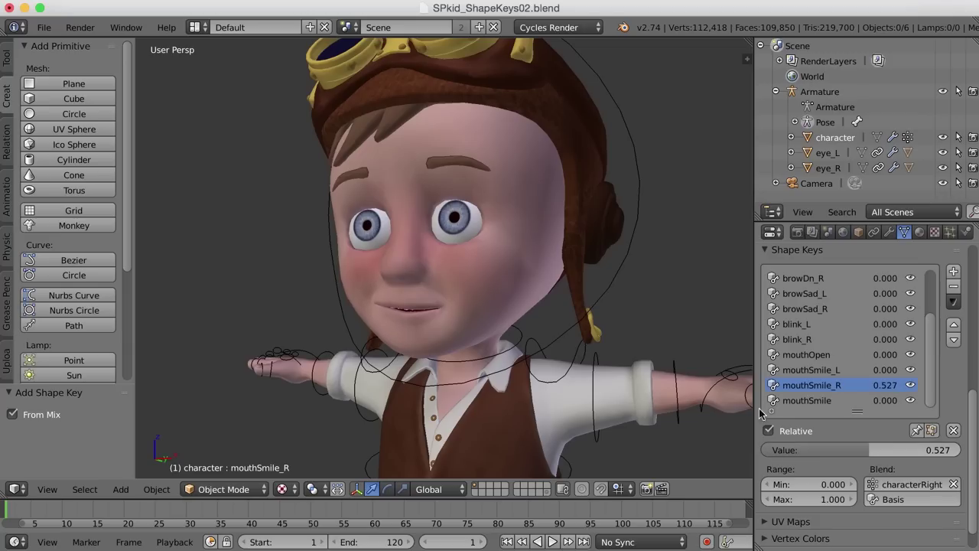
{"action": "left_click", "coordinate": [804, 400]}
{"action": "middle_click_drag", "start_coordinate": [600, 403], "coordinate": [589, 405]}
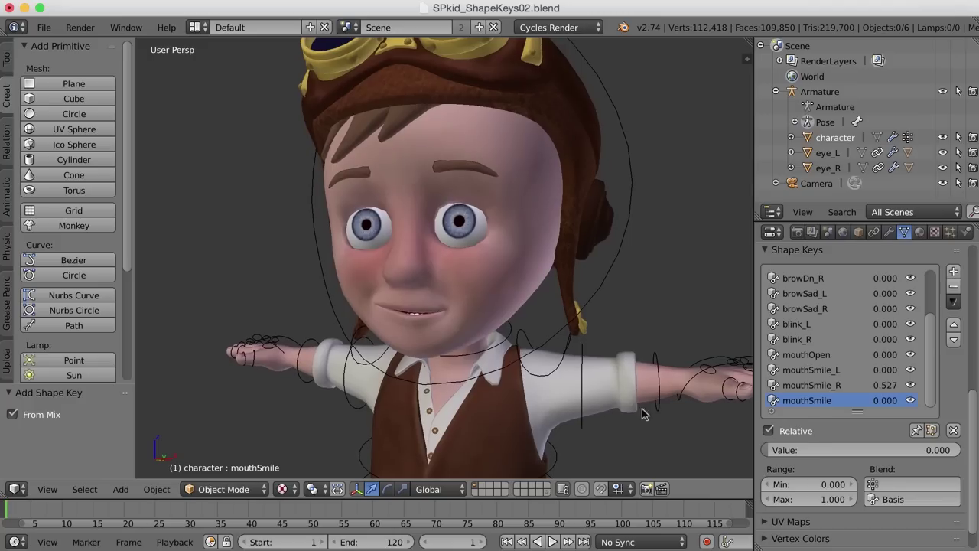
{"action": "left_click_drag", "start_coordinate": [778, 449], "coordinate": [811, 450]}
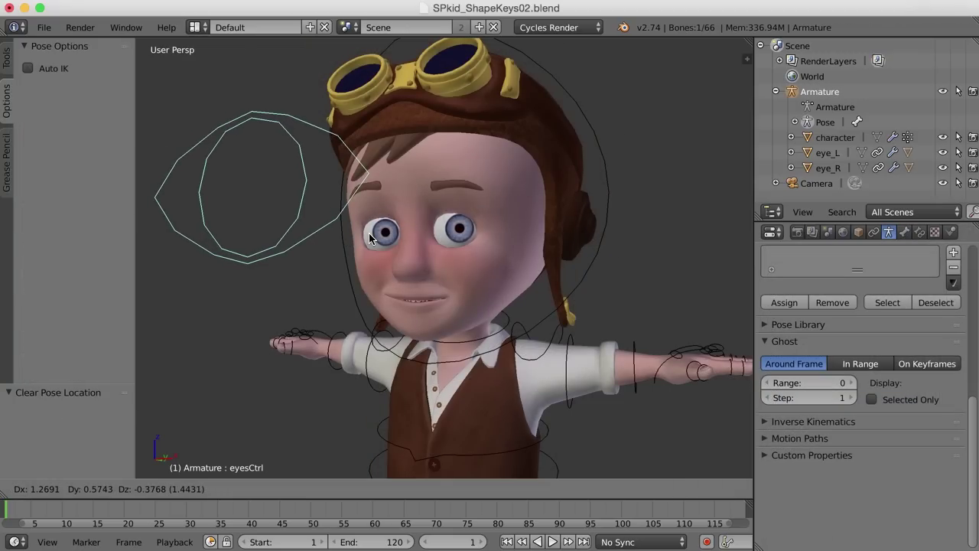
{"action": "left_click", "coordinate": [391, 247]}
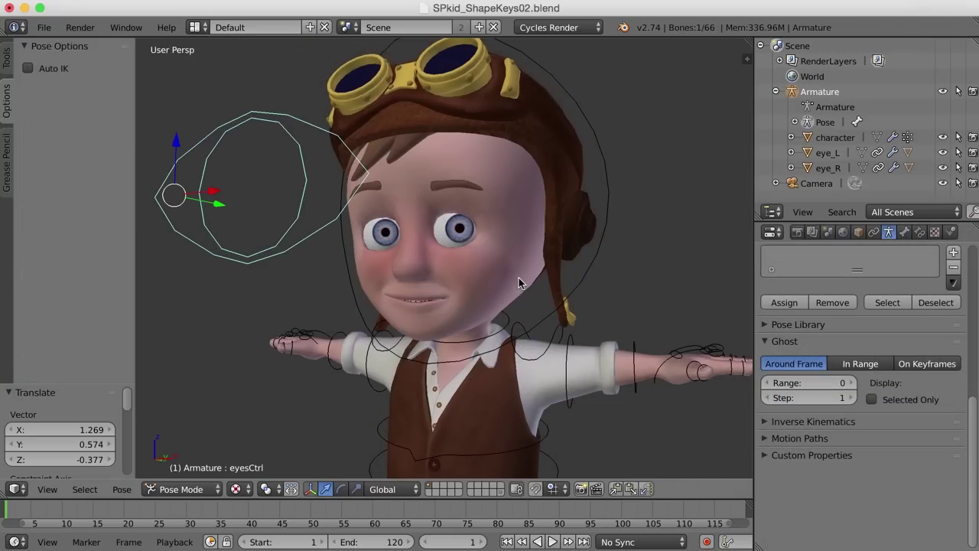
{"action": "right_click", "coordinate": [521, 280]}
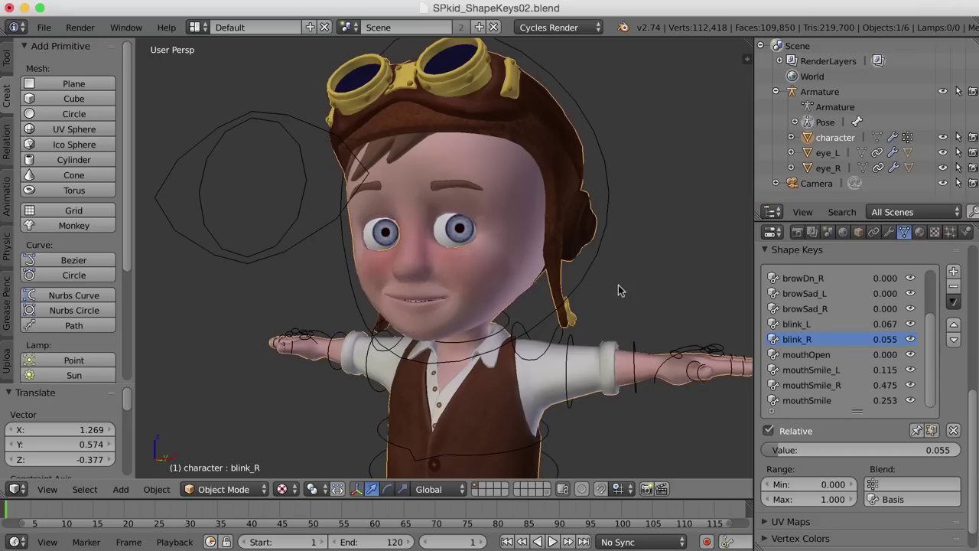